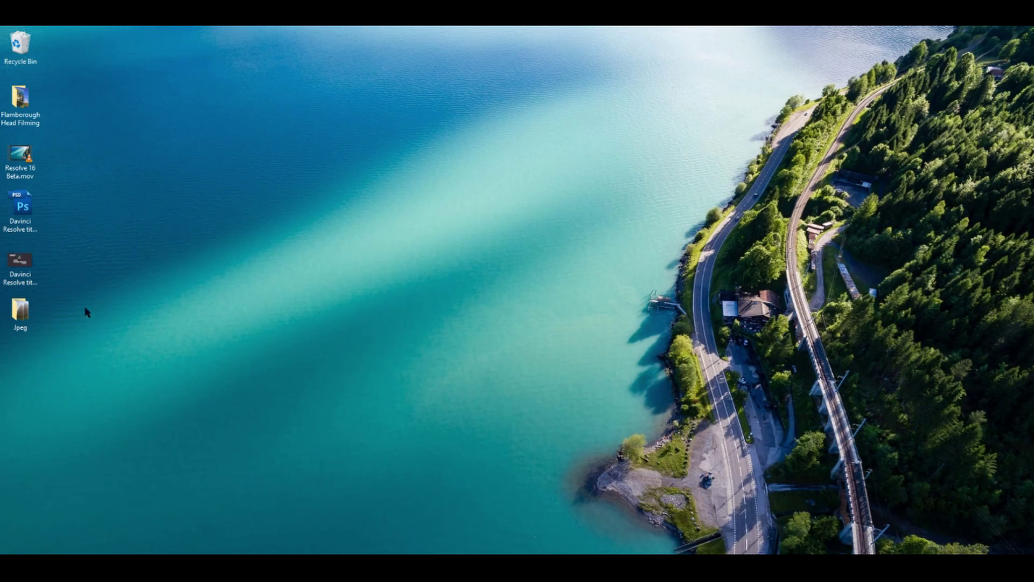
- Open the desktop Jpeg folder in File Explorer to show its 360 tree photos
double_click(20, 311)
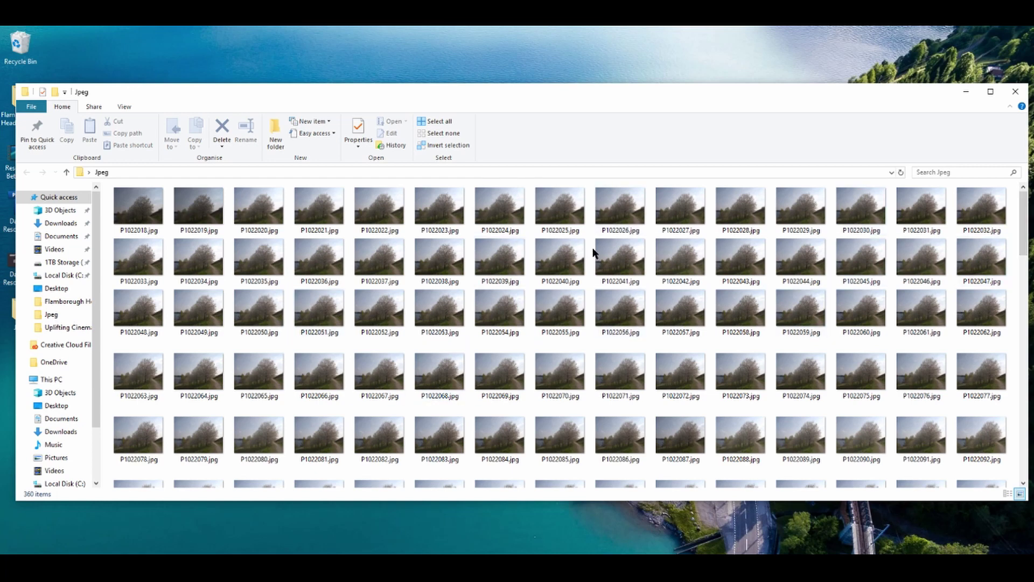
double_click(273, 204)
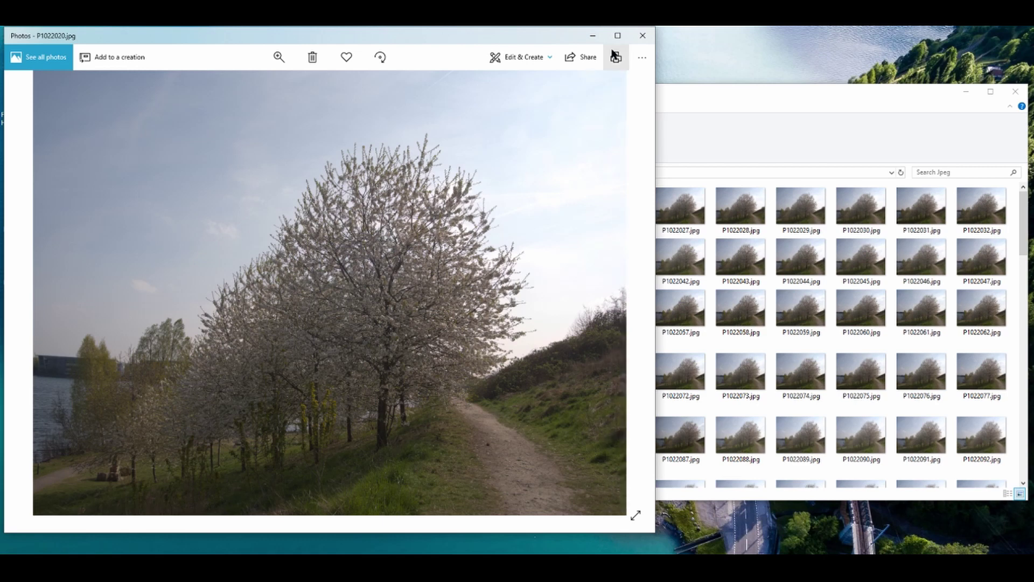
click(642, 37)
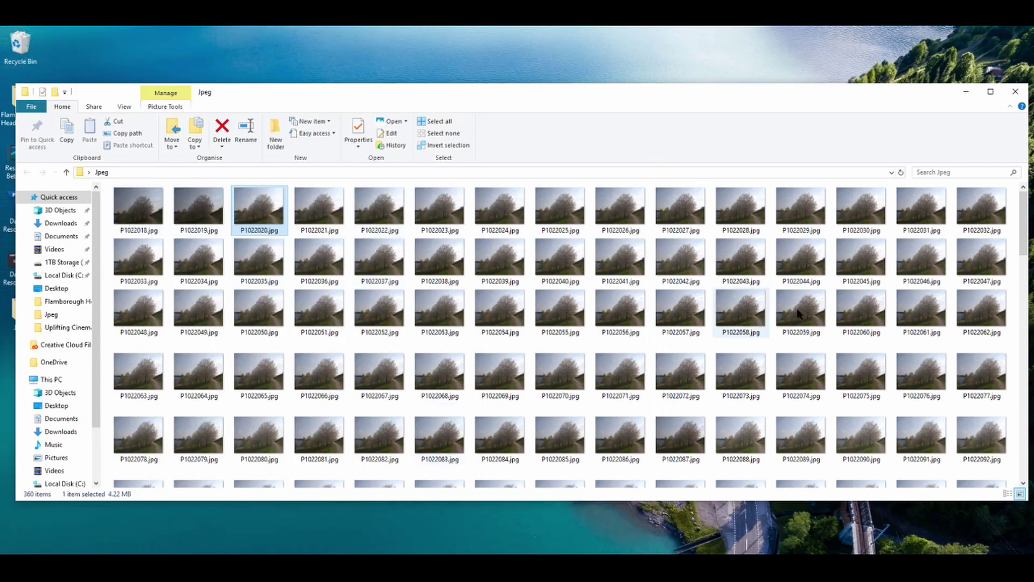
mouse_move(1023, 222)
mouse_down()
mouse_move(1023, 449)
mouse_move(1015, 204)
mouse_up()
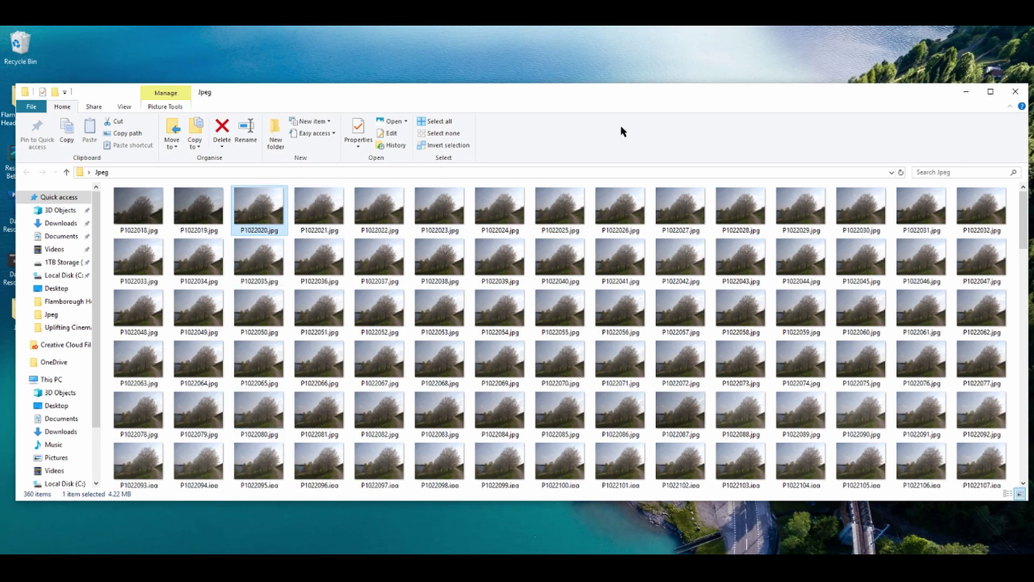
- Minimize Explorer, window Resolve, play and stop the Editing Example timelapse, then open the Project Manager
click(967, 94)
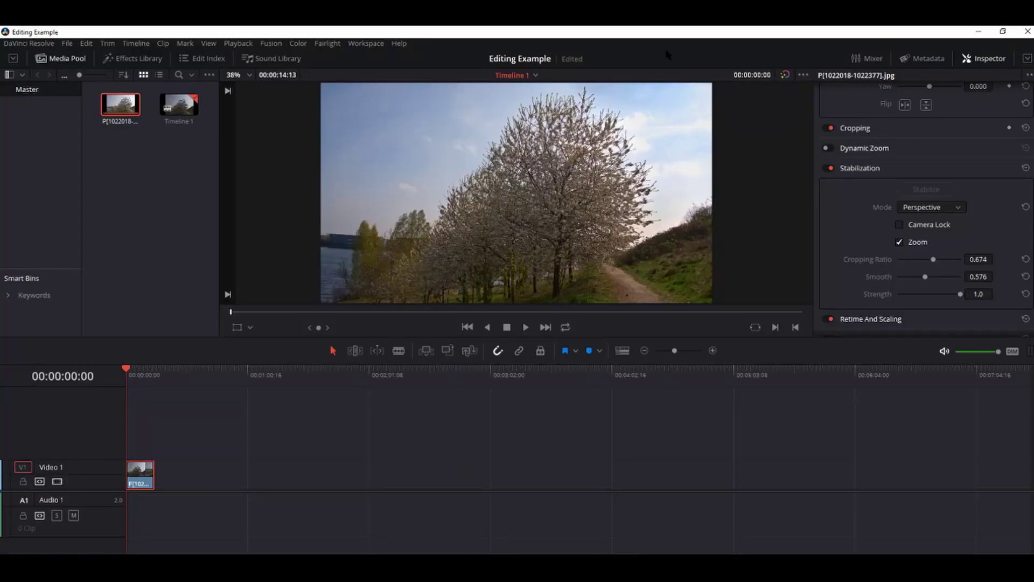
mouse_move(661, 31)
mouse_down()
mouse_move(653, 55)
mouse_move(658, 32)
mouse_move(659, 67)
mouse_move(660, 30)
mouse_move(666, 86)
mouse_move(668, 32)
mouse_move(663, 39)
mouse_up()
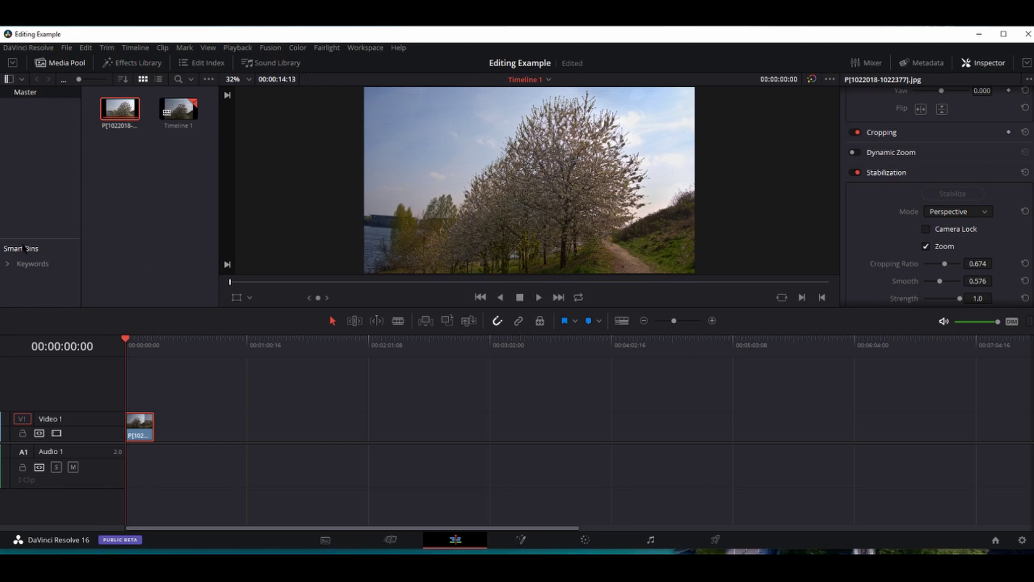
key(space)
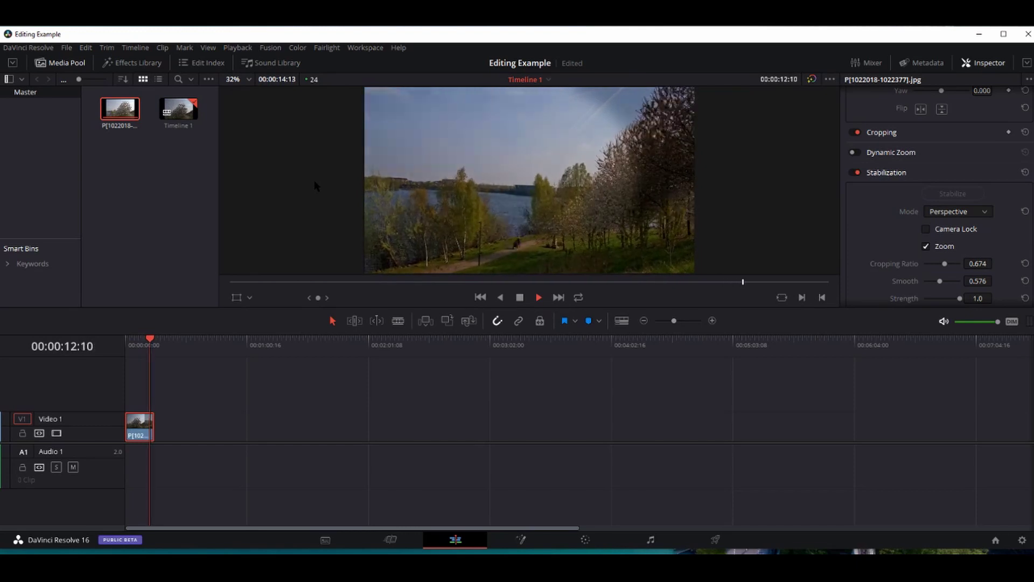
key(space)
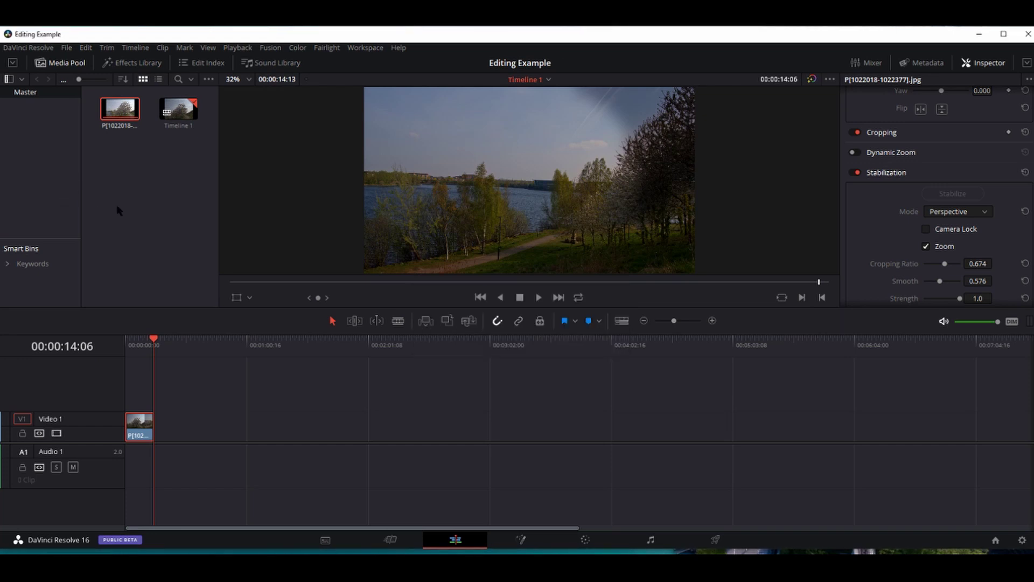
key(shift+1)
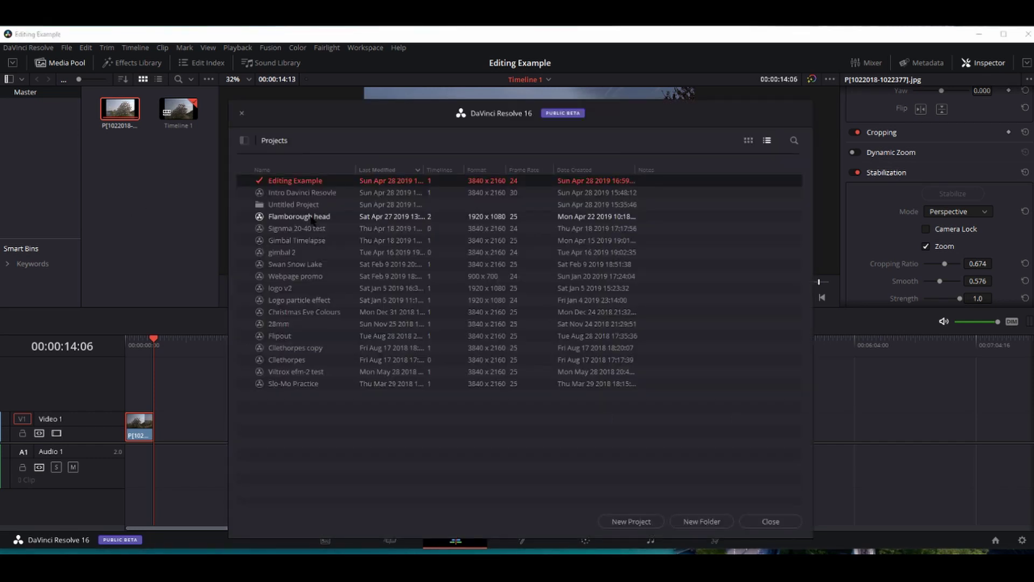
- Create and open a new project named 'practice'
click(624, 522)
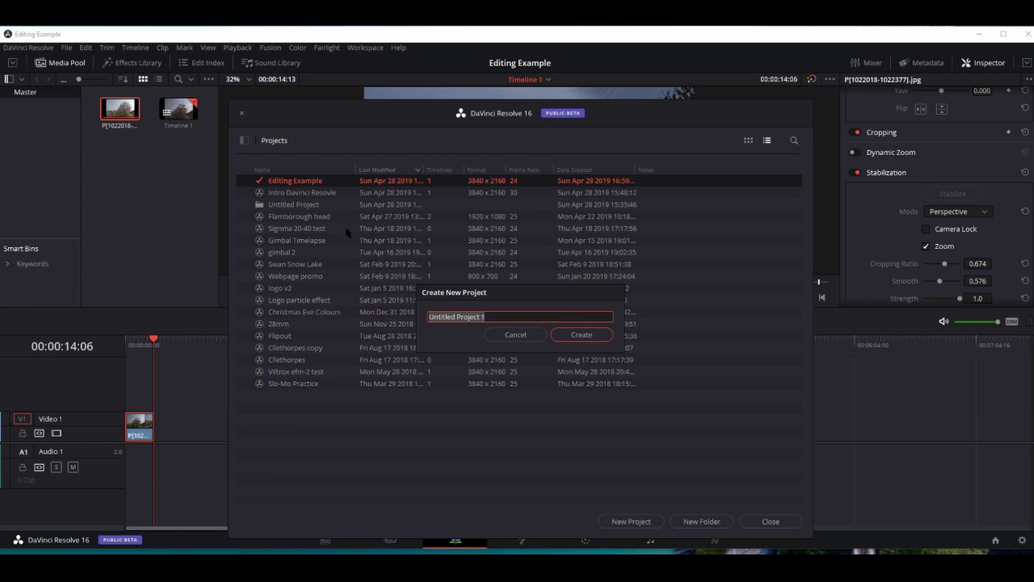
text(practice)
click(576, 334)
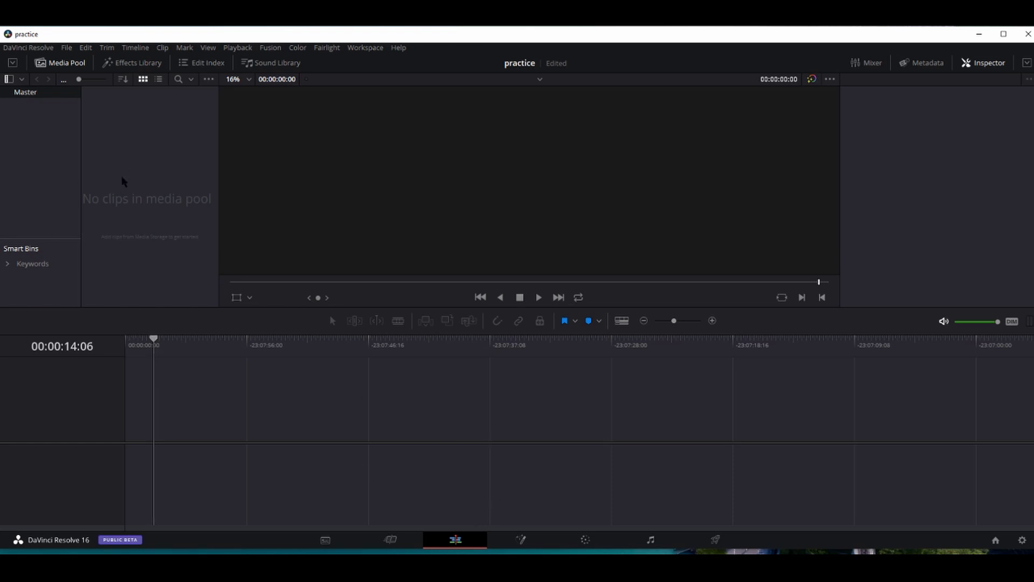
- Import all Jpeg folder photos, from P1022018.jpg onward, into the media pool as one image sequence
click(61, 62)
click(61, 62)
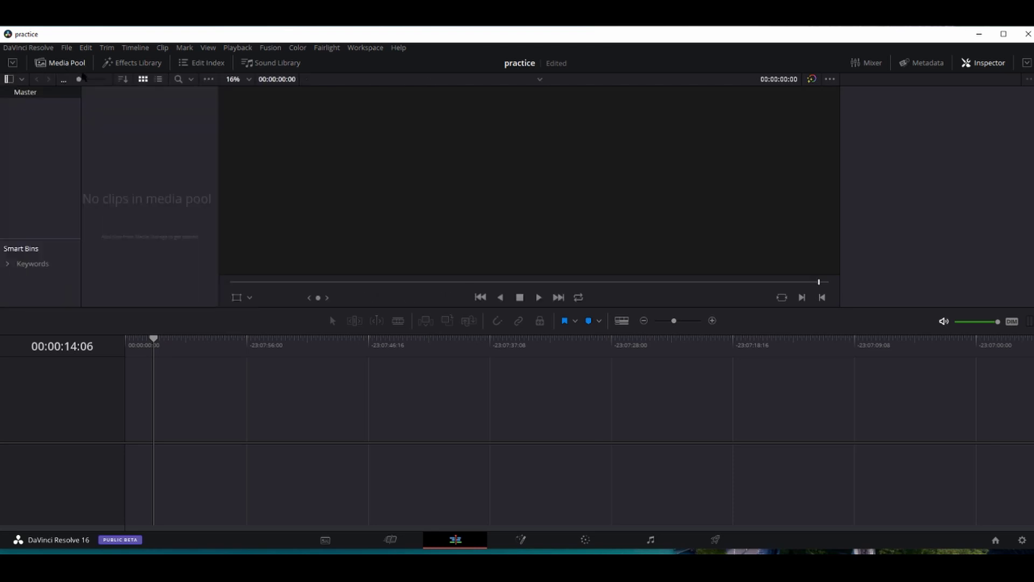
right_click(123, 139)
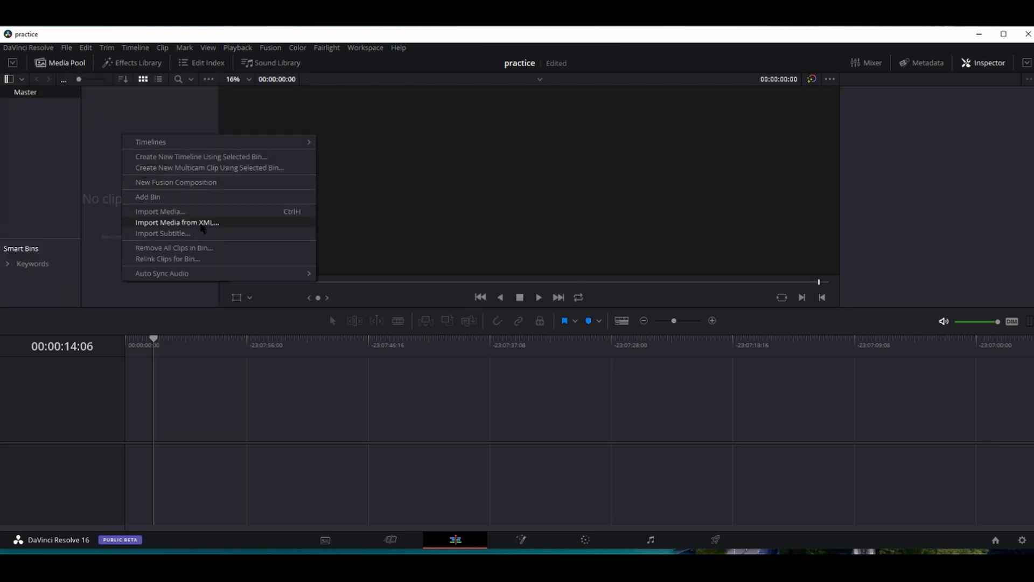
click(195, 213)
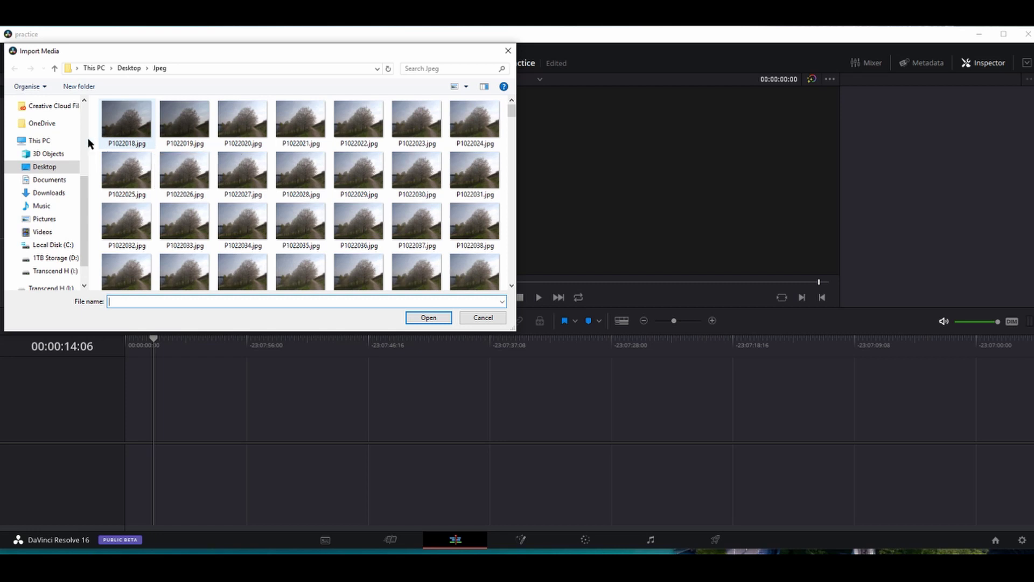
click(134, 128)
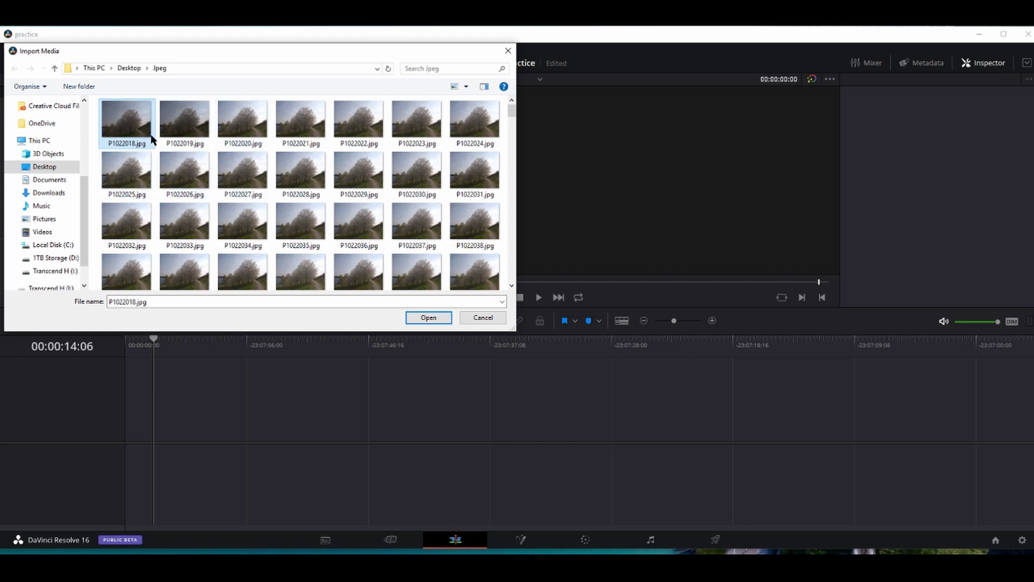
key(ctrl+a)
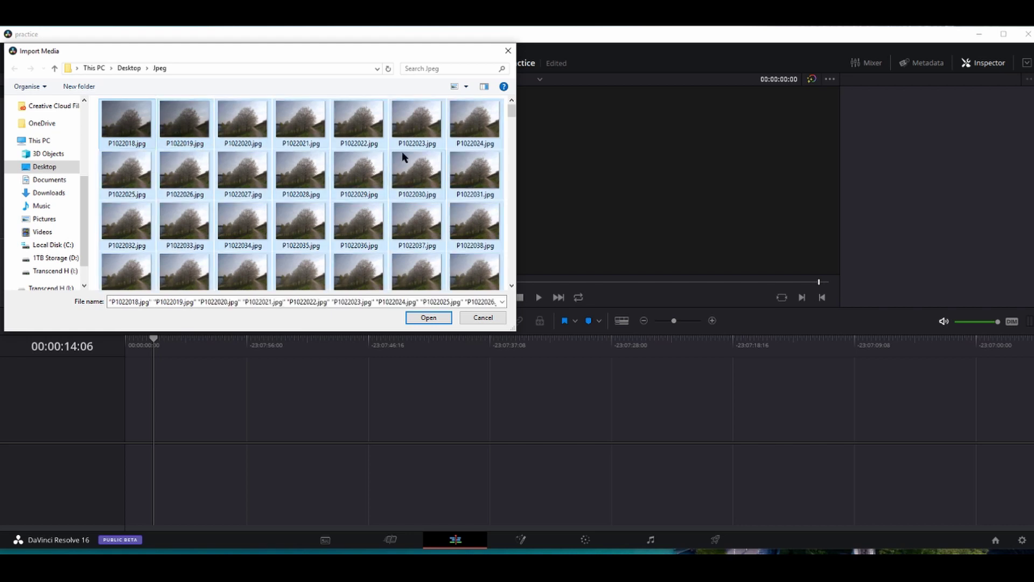
click(429, 319)
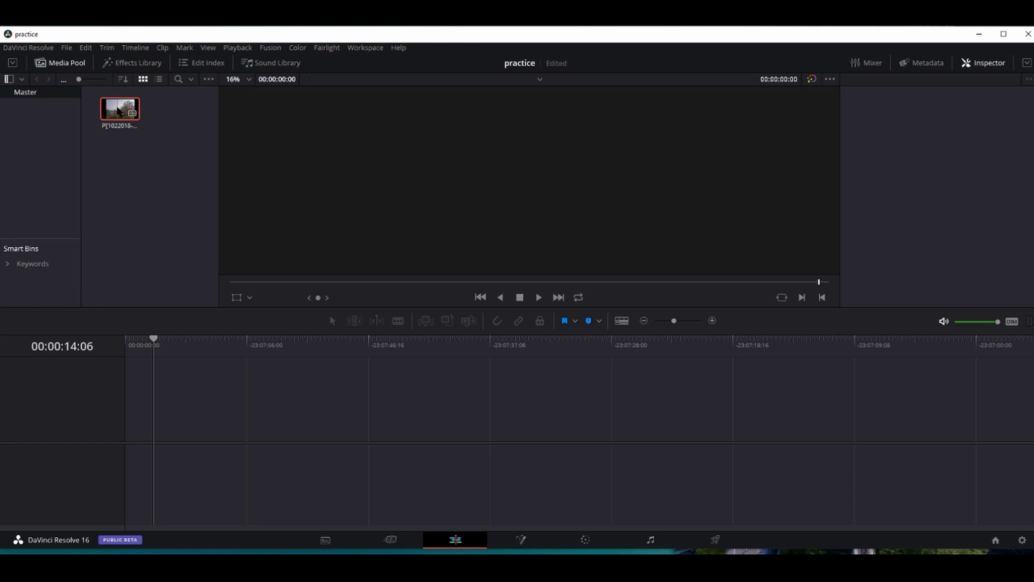
- Preview the imported tree image-sequence clip and stop its playback
double_click(119, 111)
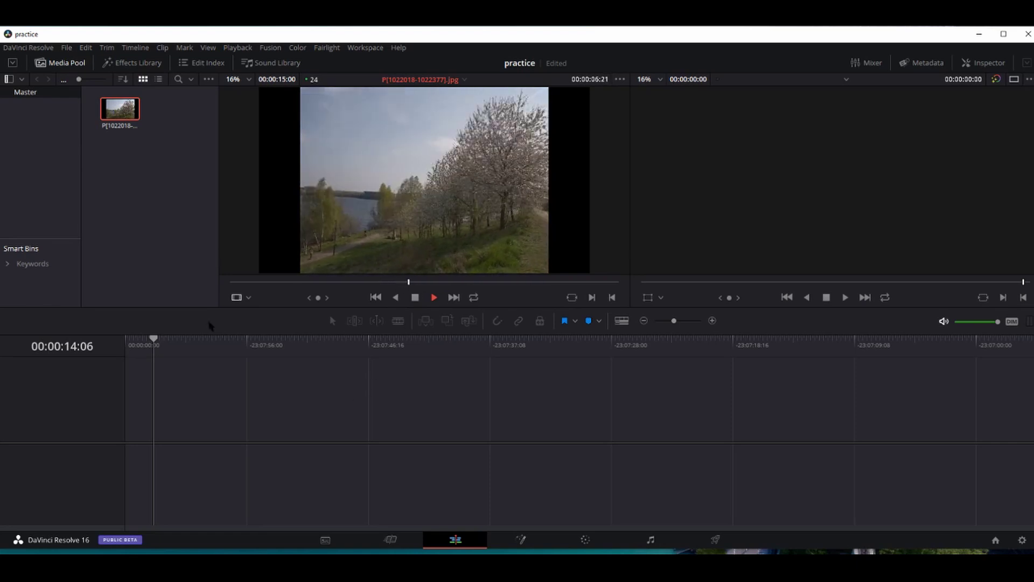
key(space)
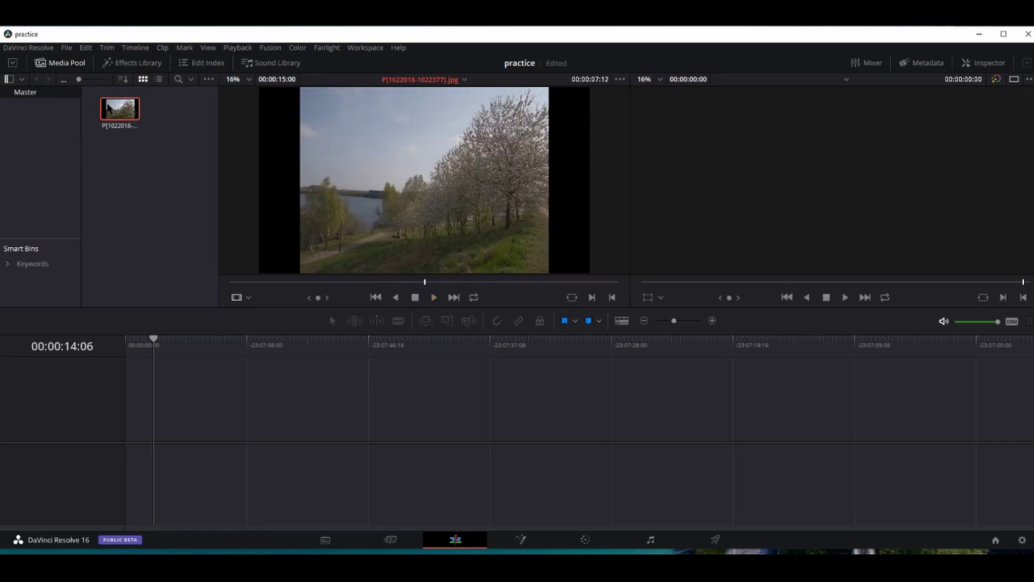
right_click(113, 111)
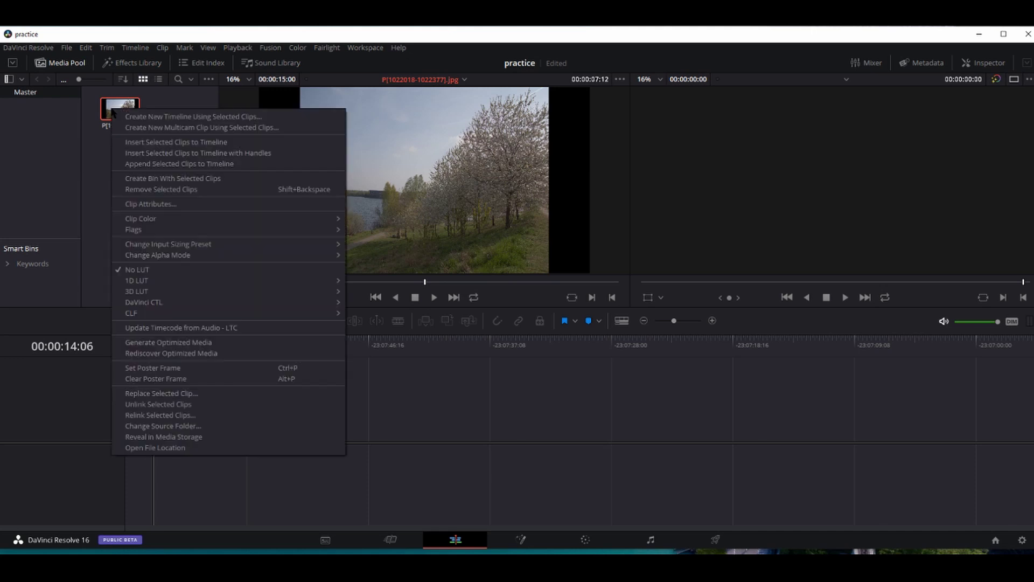
click(100, 151)
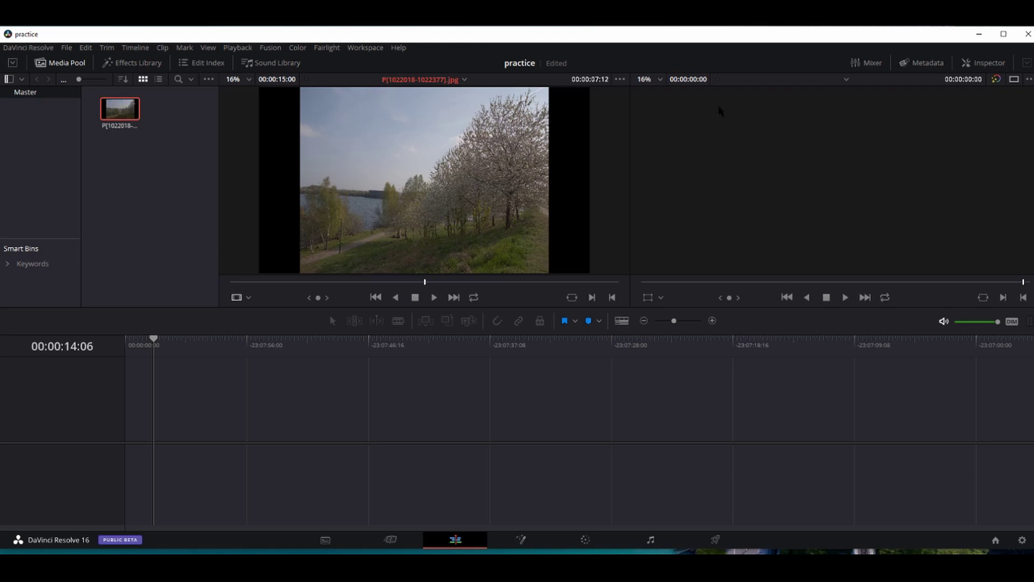
- Show the clip's Metadata panel beside the media pool, then deselect the clip
click(975, 65)
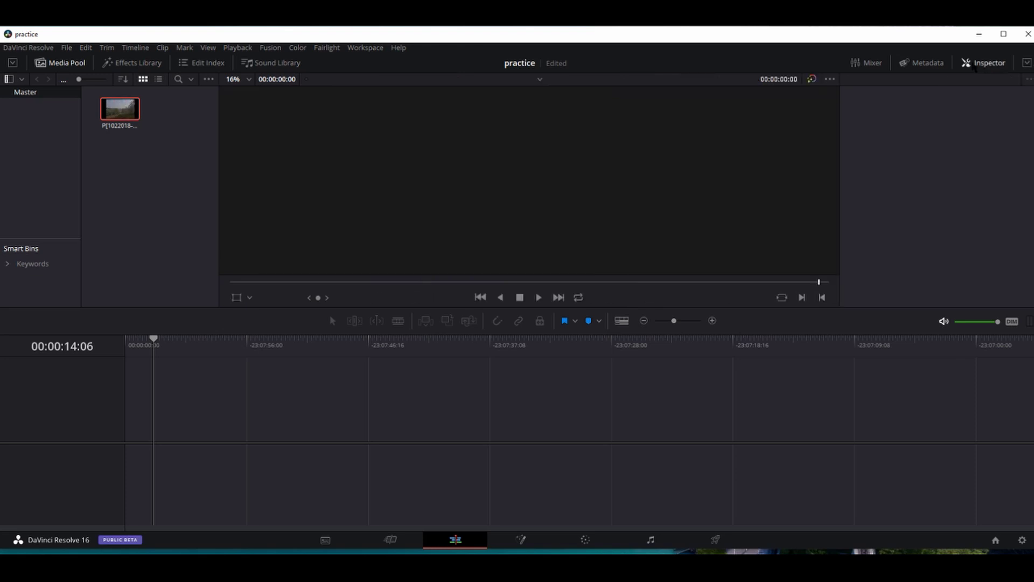
click(922, 62)
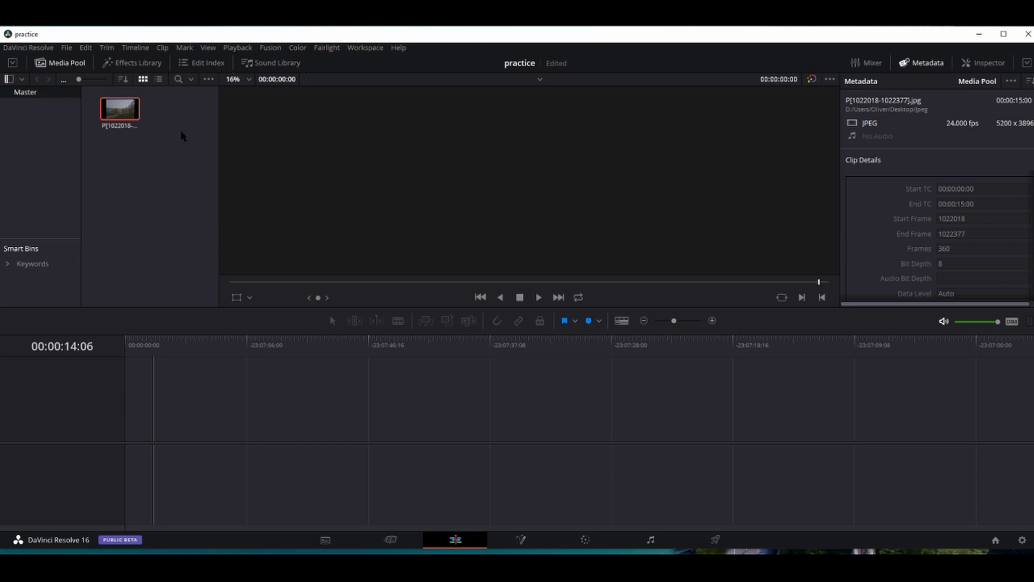
click(99, 207)
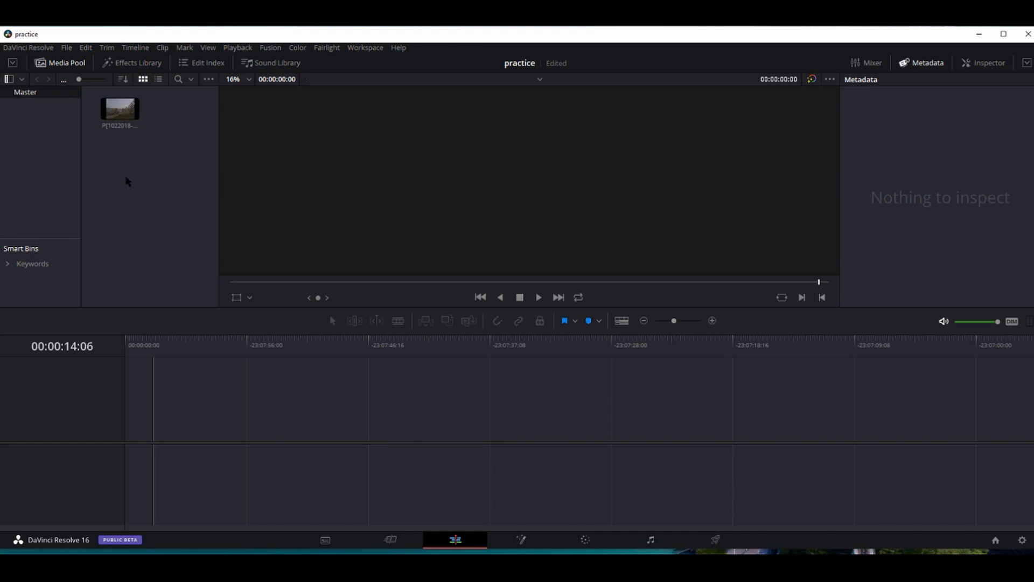
- Create a timeline named RC with custom 1920 x 1080 HD format at 24 fps
right_click(108, 167)
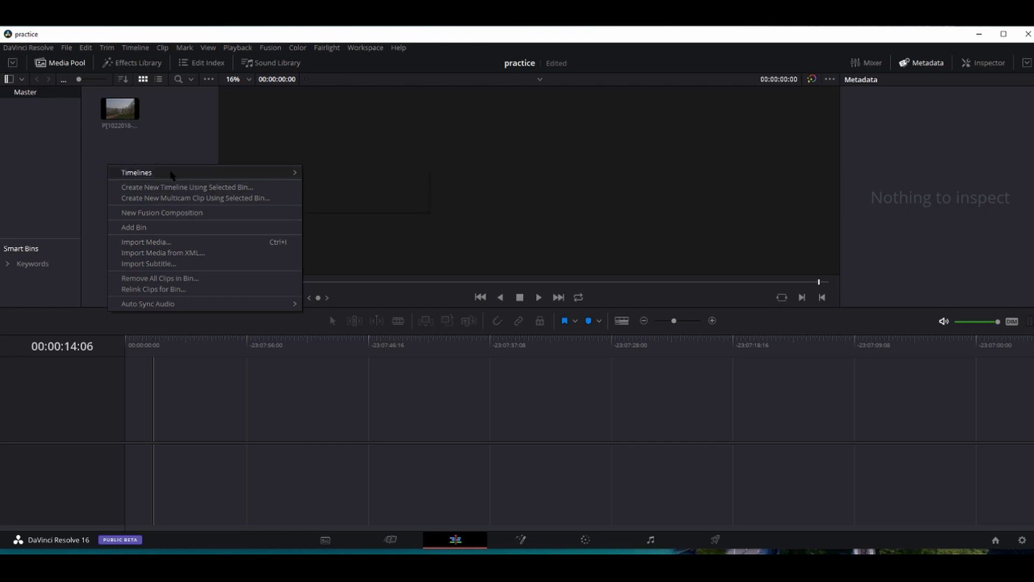
mouse_move(258, 175)
click(333, 174)
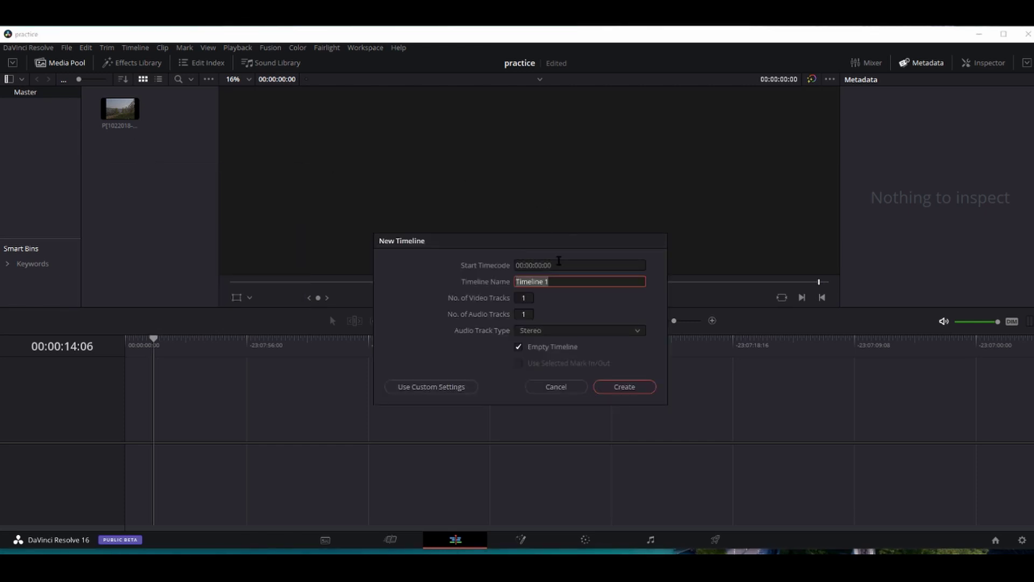
text(RC)
click(452, 391)
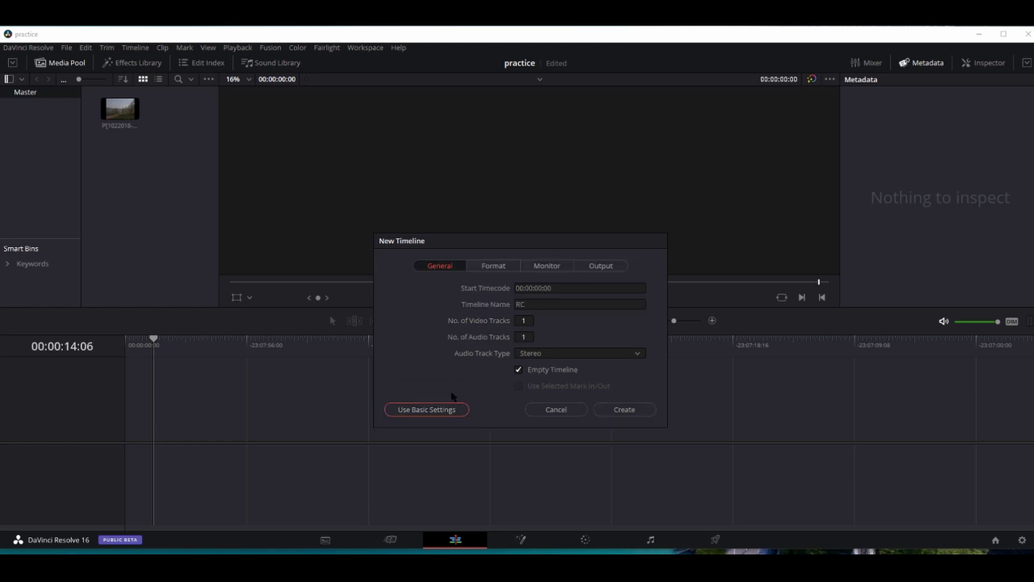
click(490, 268)
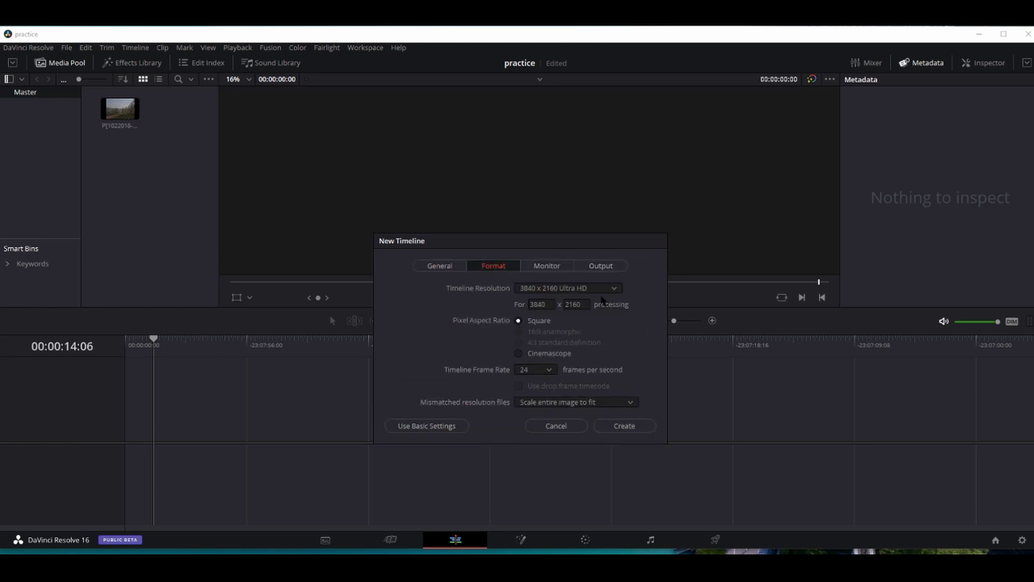
click(602, 293)
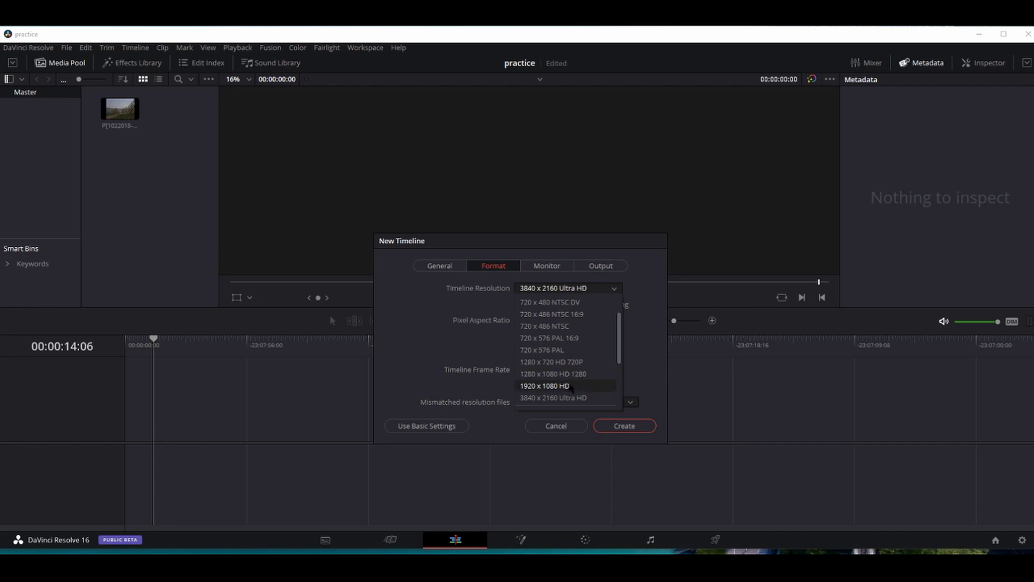
click(558, 361)
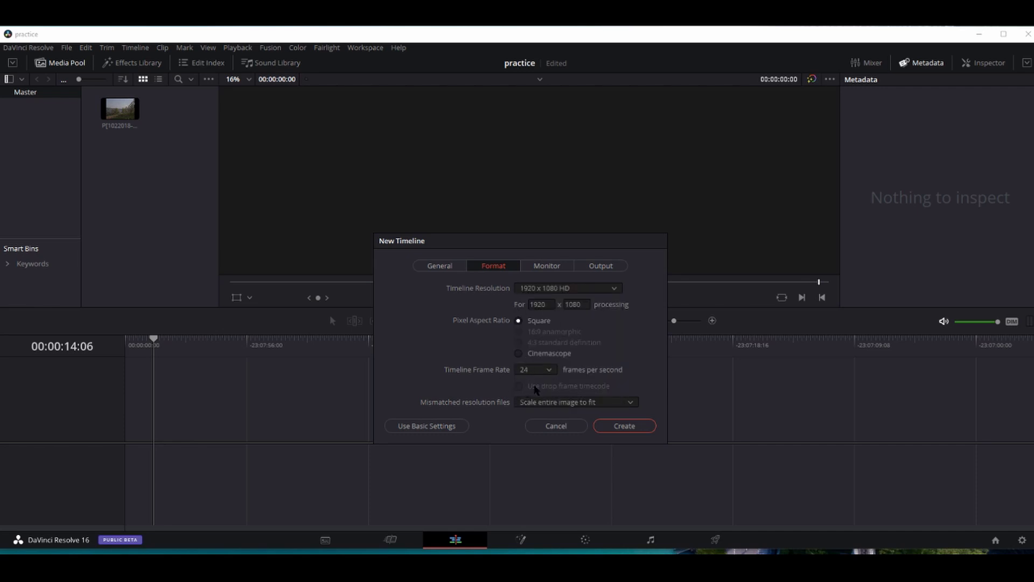
click(620, 425)
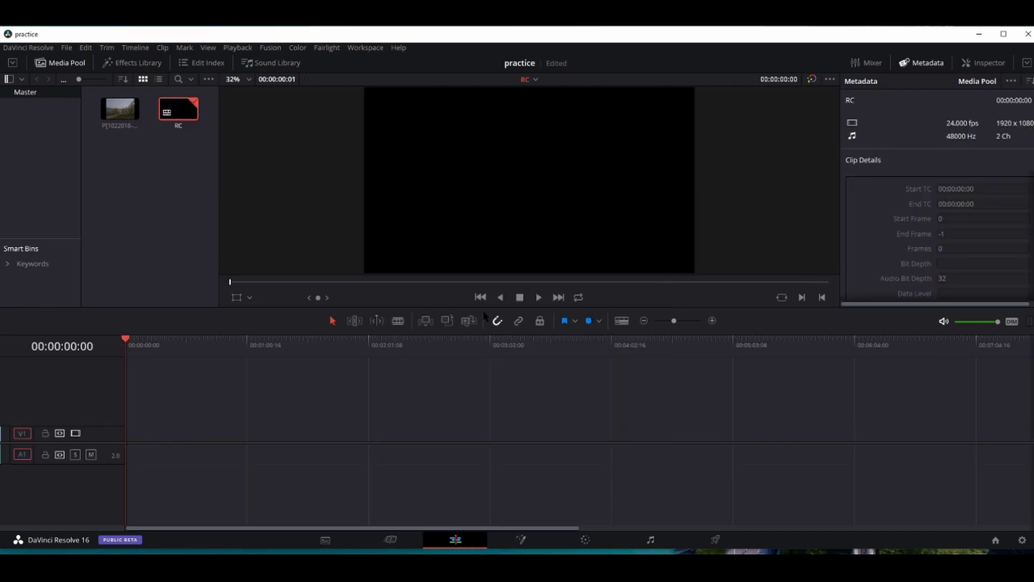
drag(114, 111, 118, 454)
drag(128, 112, 136, 437)
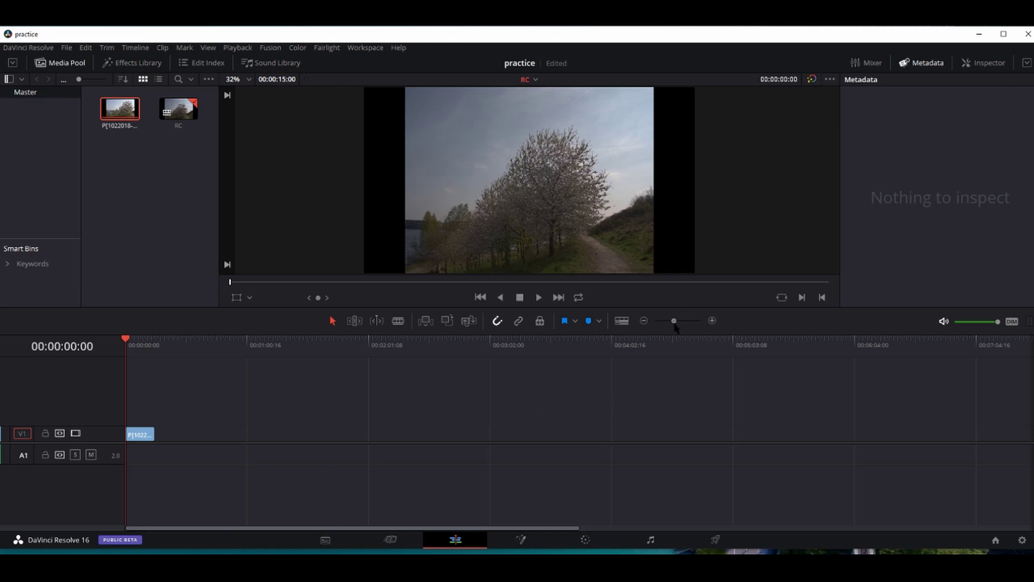
drag(674, 322, 687, 322)
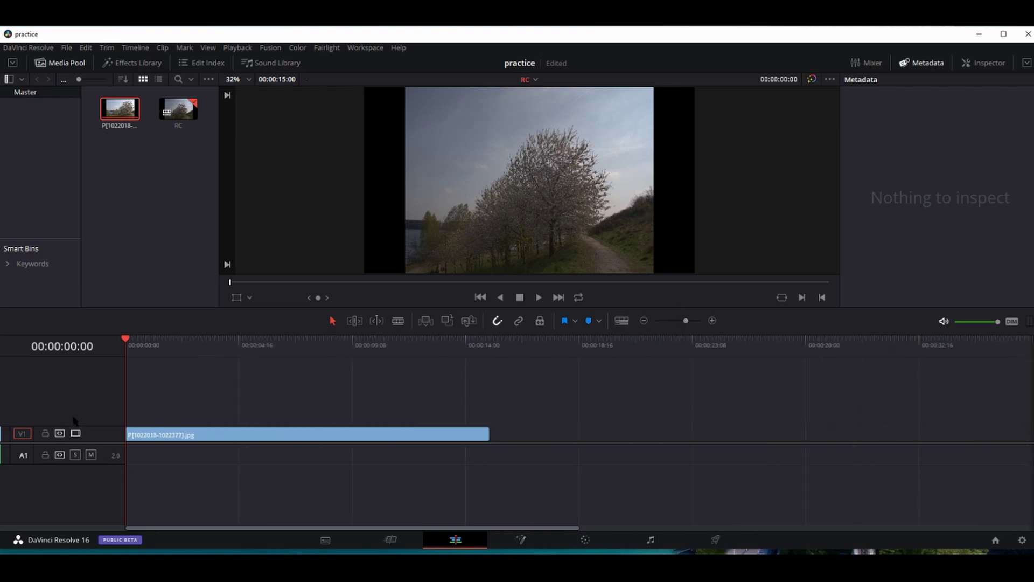
key(space)
key(space)
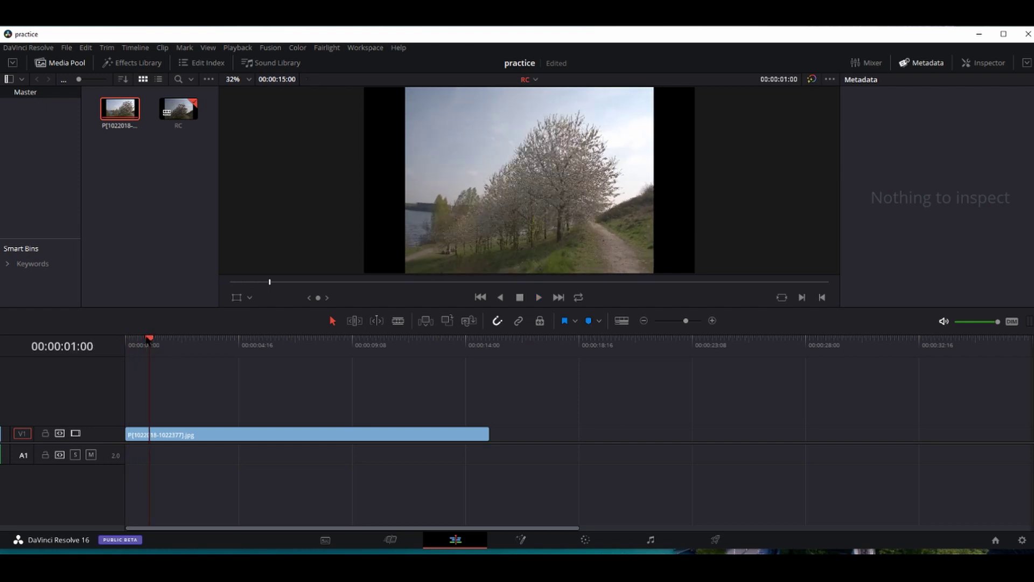
key(j)
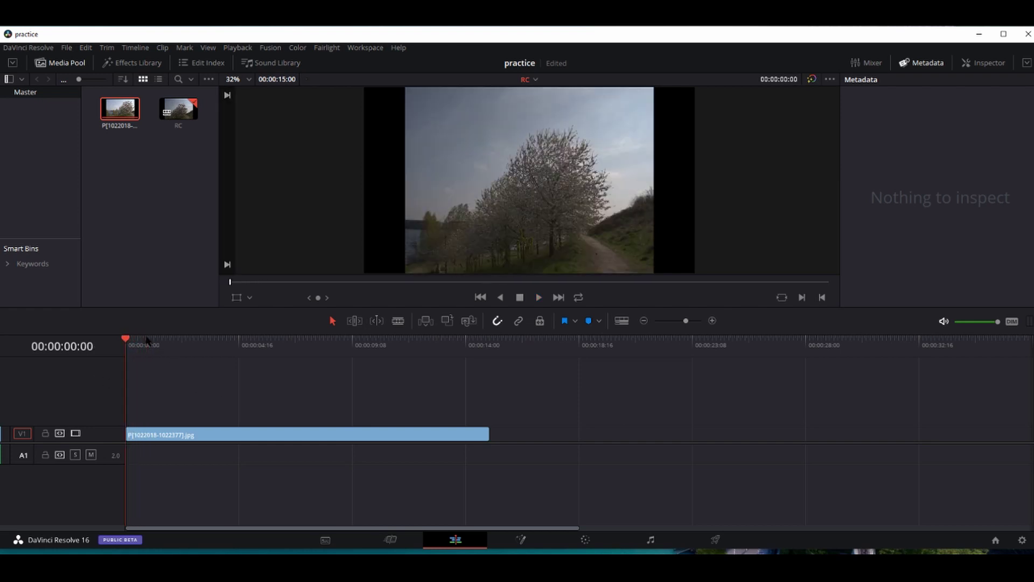
key(Right)
key(Right)
key(Right)
key(Right)
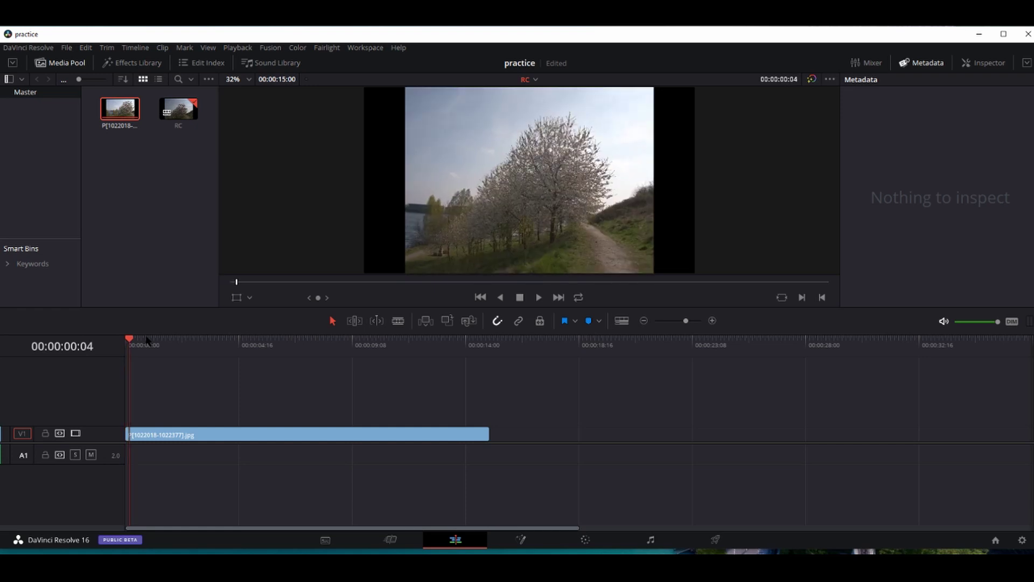
key(Right)
key(Right)
key(Right)
key(Right)
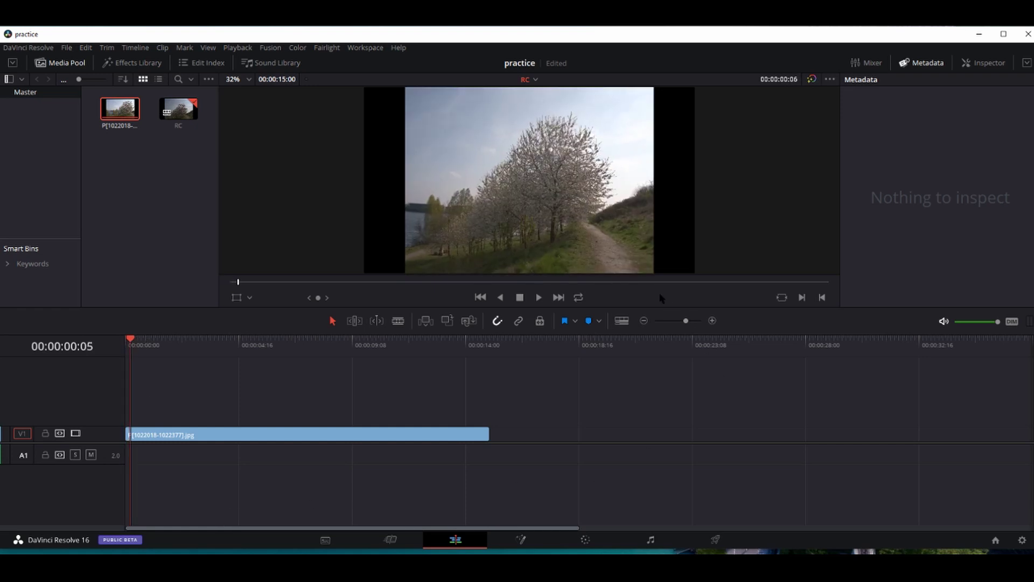
drag(688, 323, 693, 324)
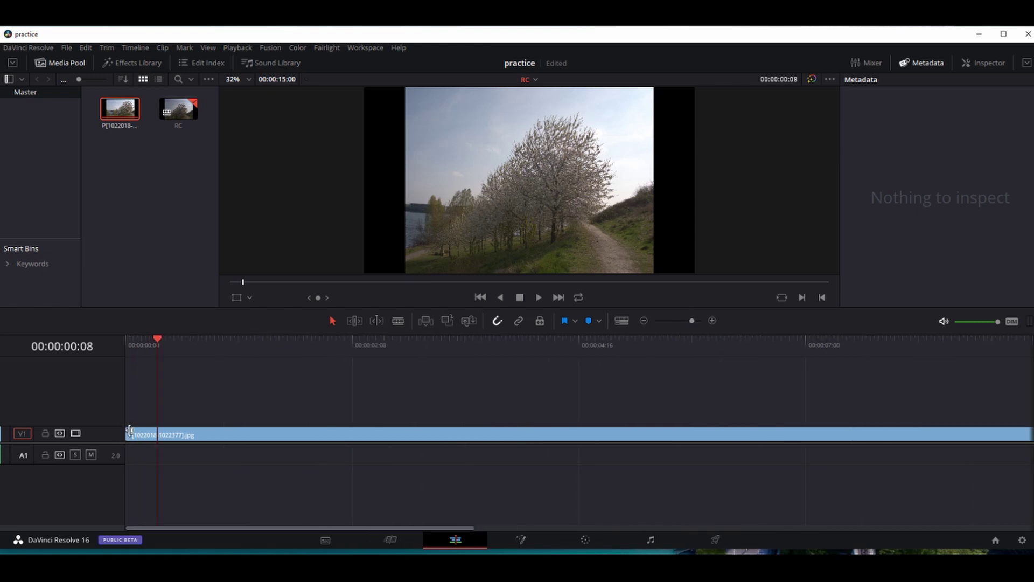
drag(126, 434, 159, 440)
key(ctrl+z)
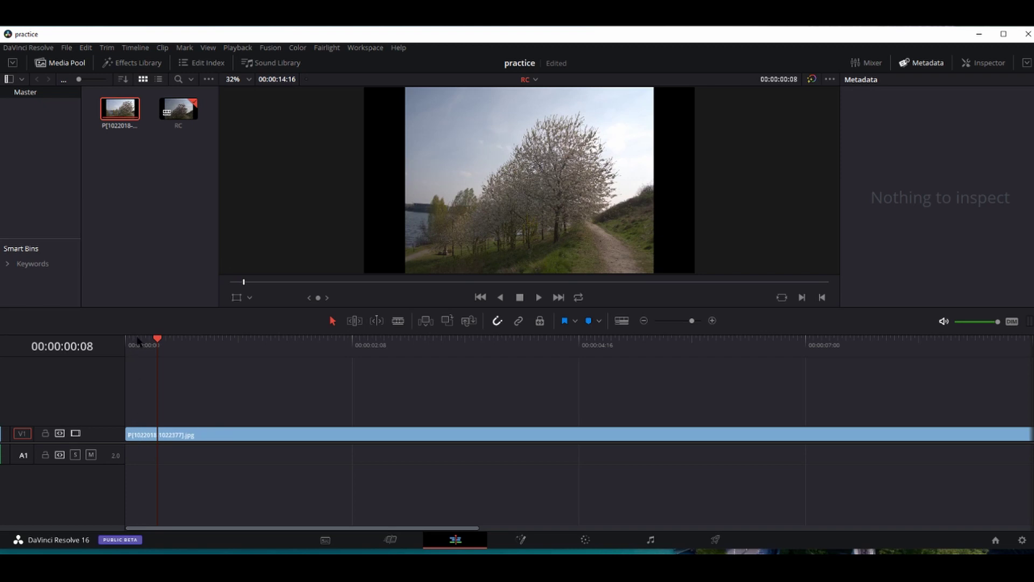
key(Home)
key(space)
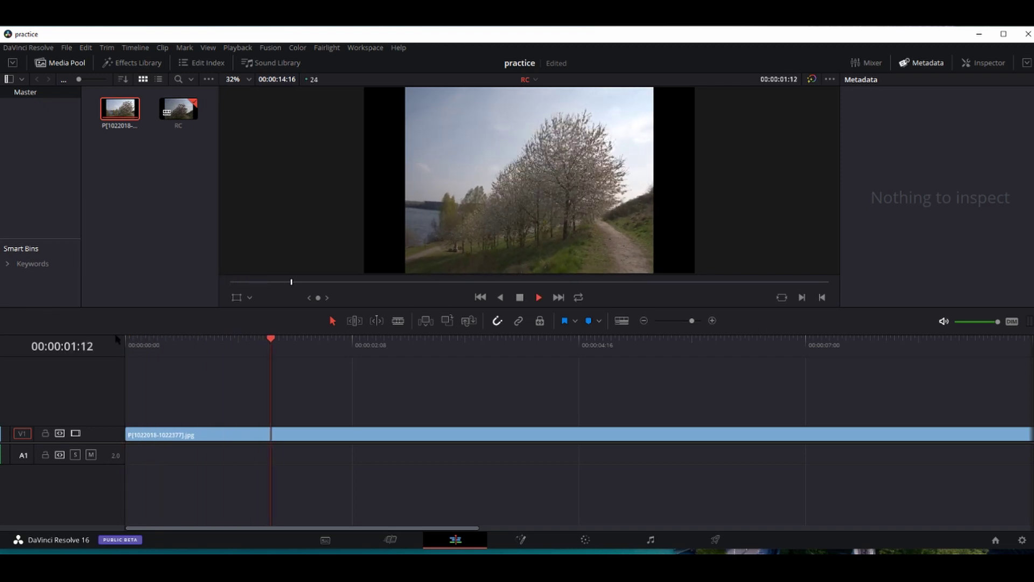
key(space)
- Select the V1 tree clip and drag its Inspector Zoom up to about 1.28
click(150, 436)
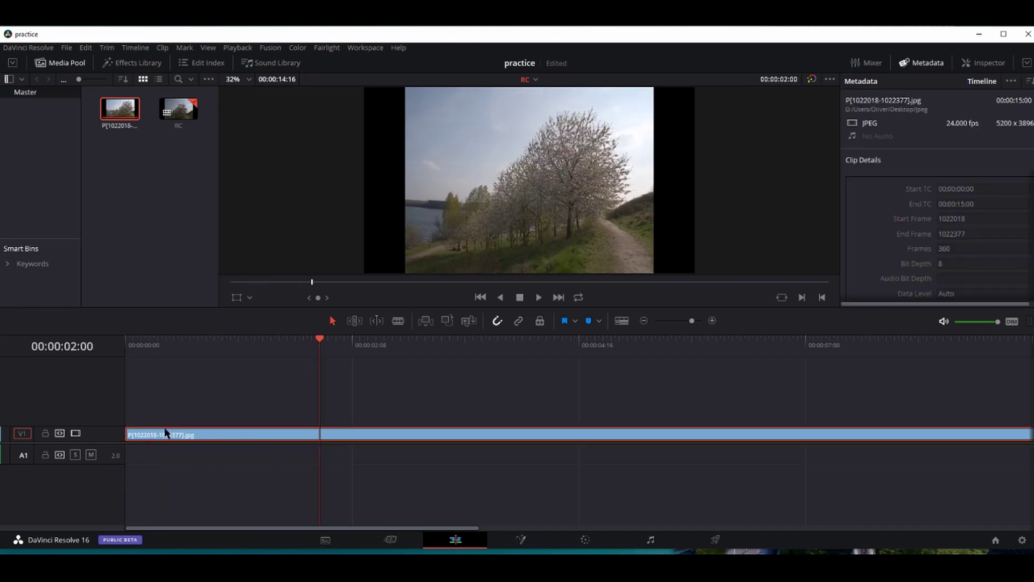
click(977, 65)
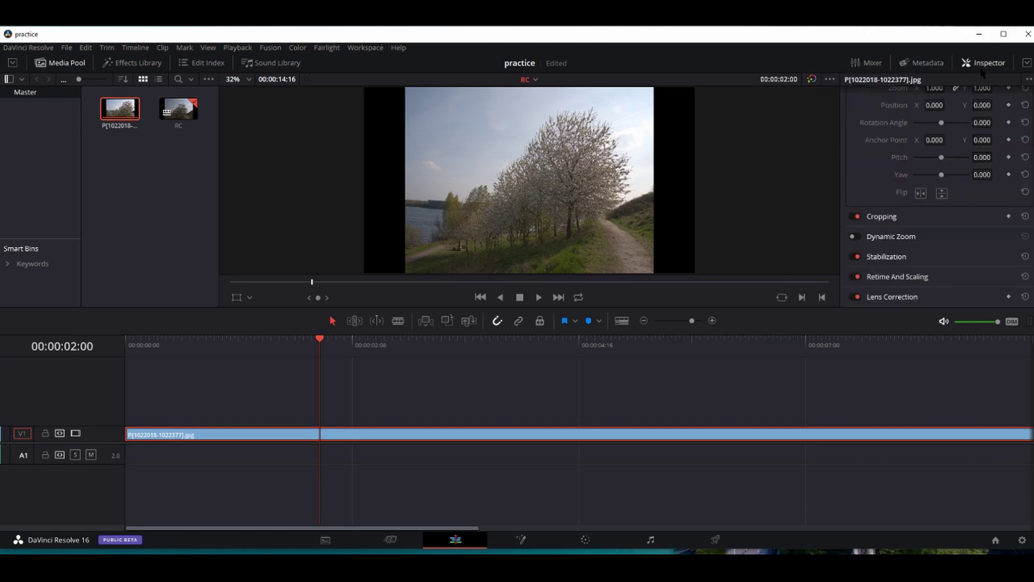
scroll(938, 194, up, 3)
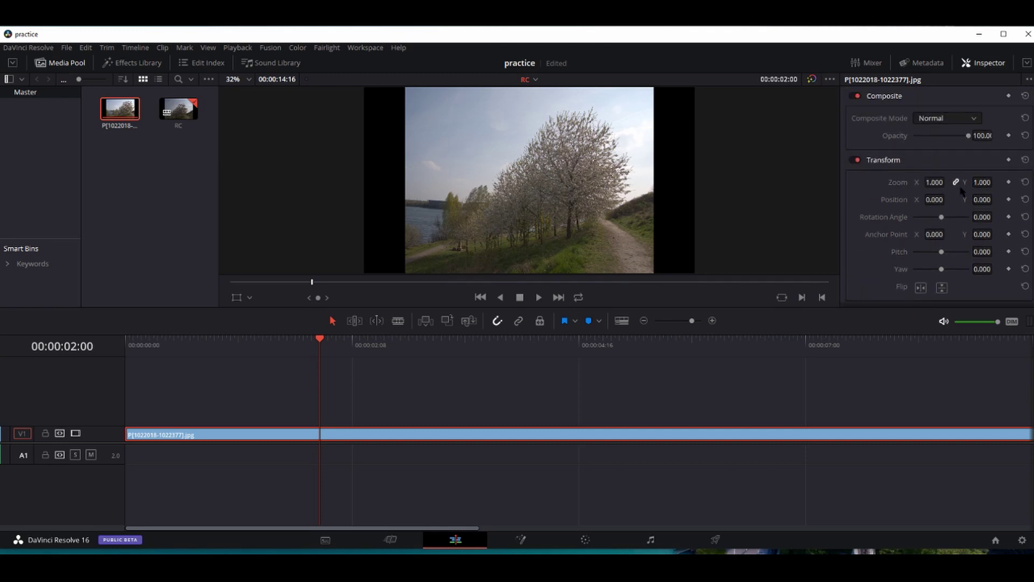
drag(936, 183, 996, 199)
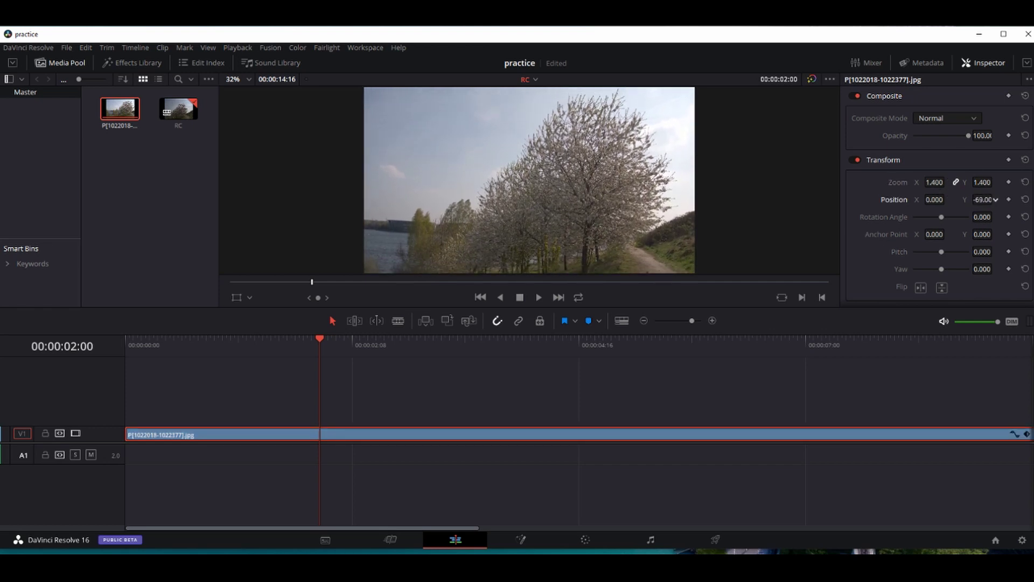
- Play the enlarged, lowered tree clip back from the start to review its framing
key(space)
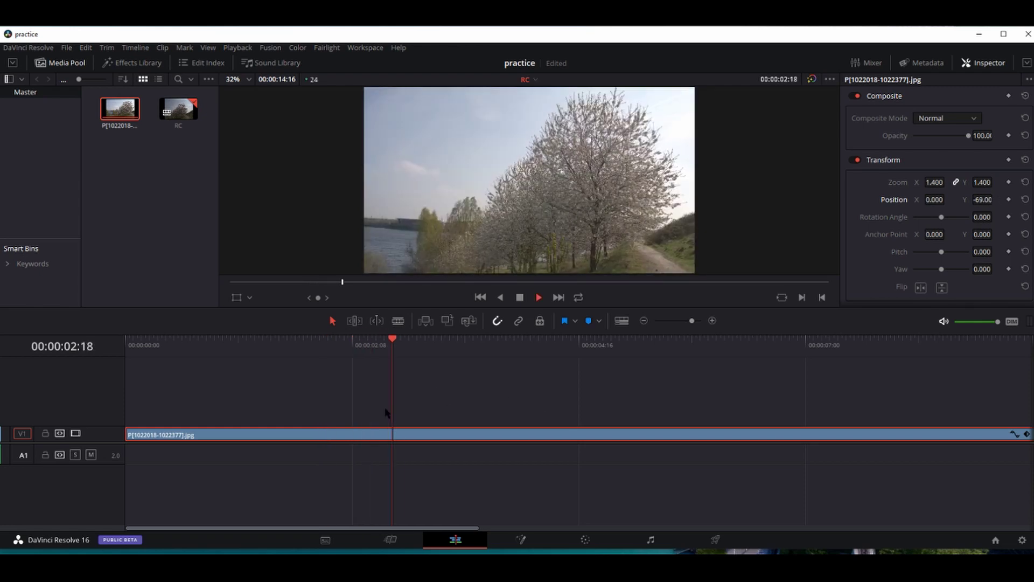
key(space)
drag(473, 345, 78, 393)
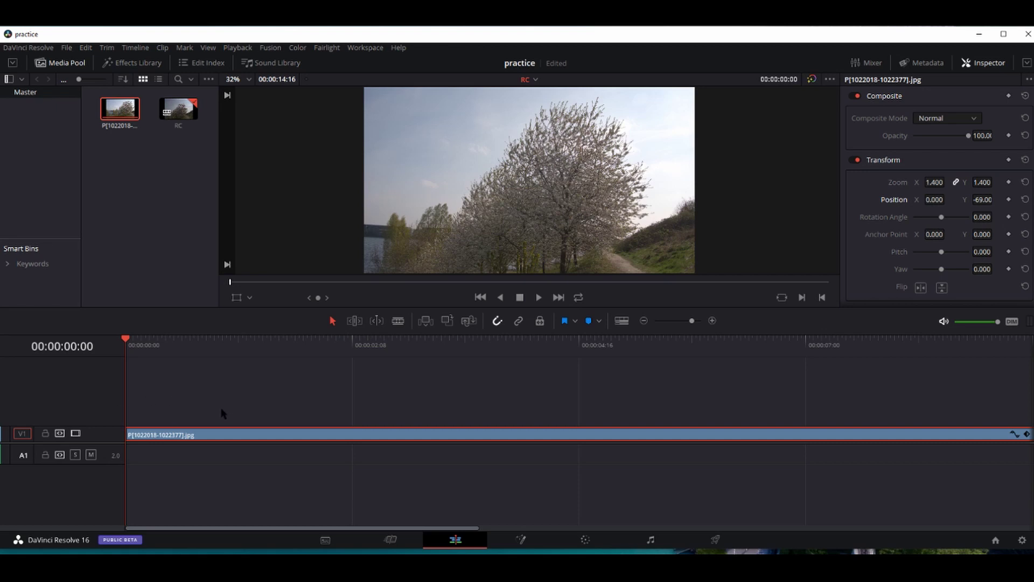
key(space)
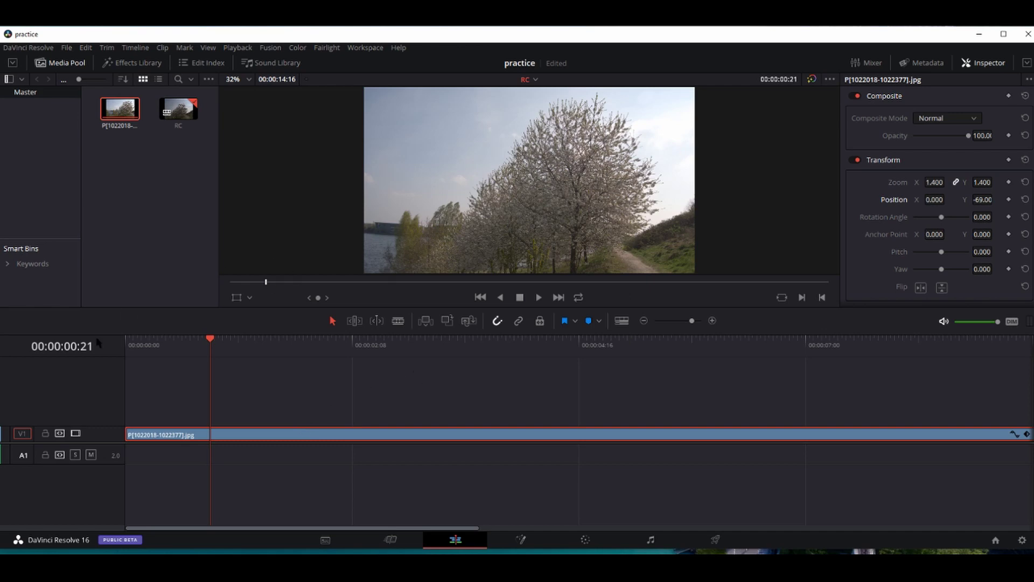
key(Home)
key(space)
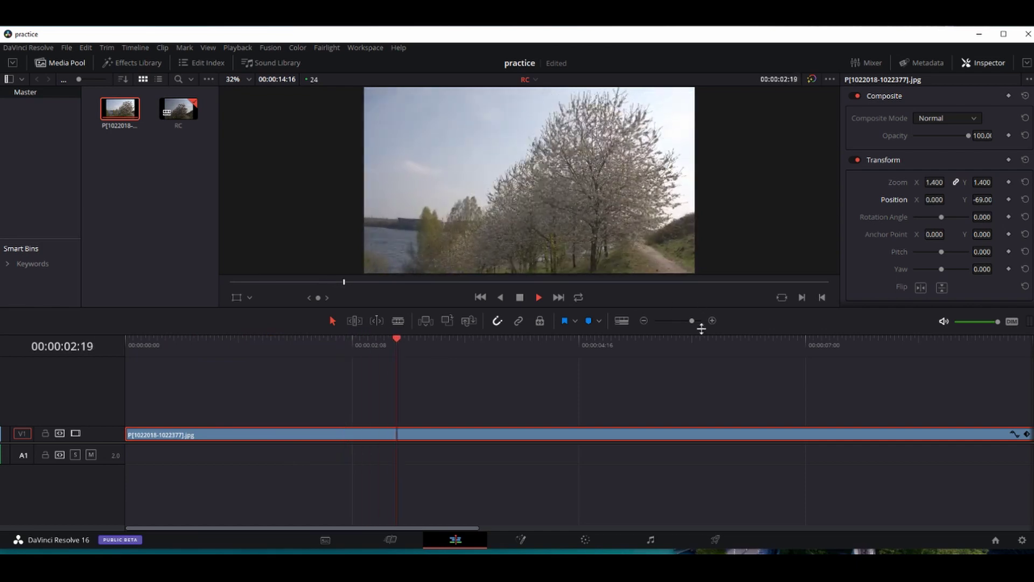
key(space)
mouse_move(695, 322)
mouse_down()
mouse_move(667, 323)
mouse_move(685, 324)
mouse_up()
key(space)
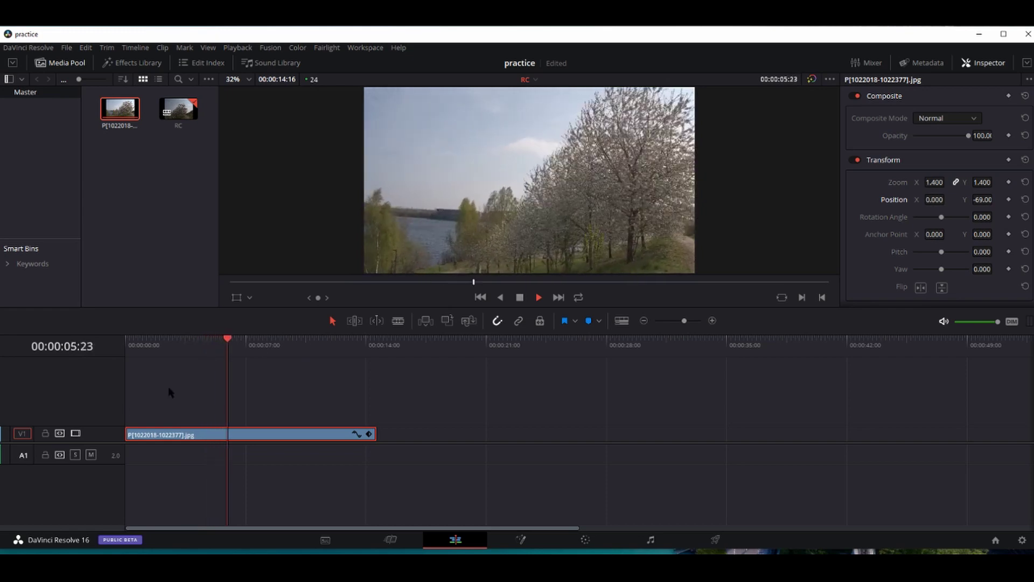
key(space)
drag(343, 348, 81, 353)
key(space)
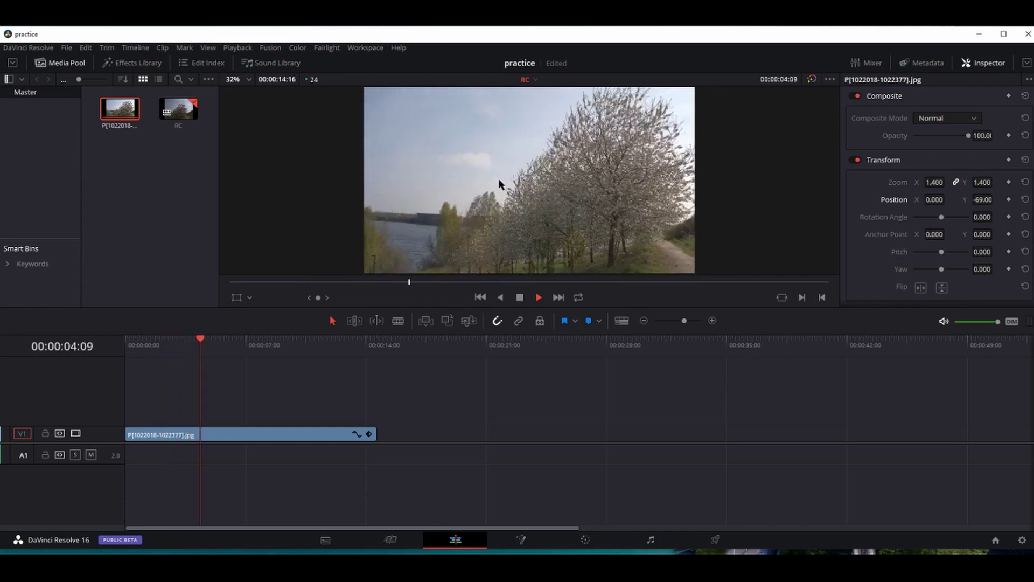
key(space)
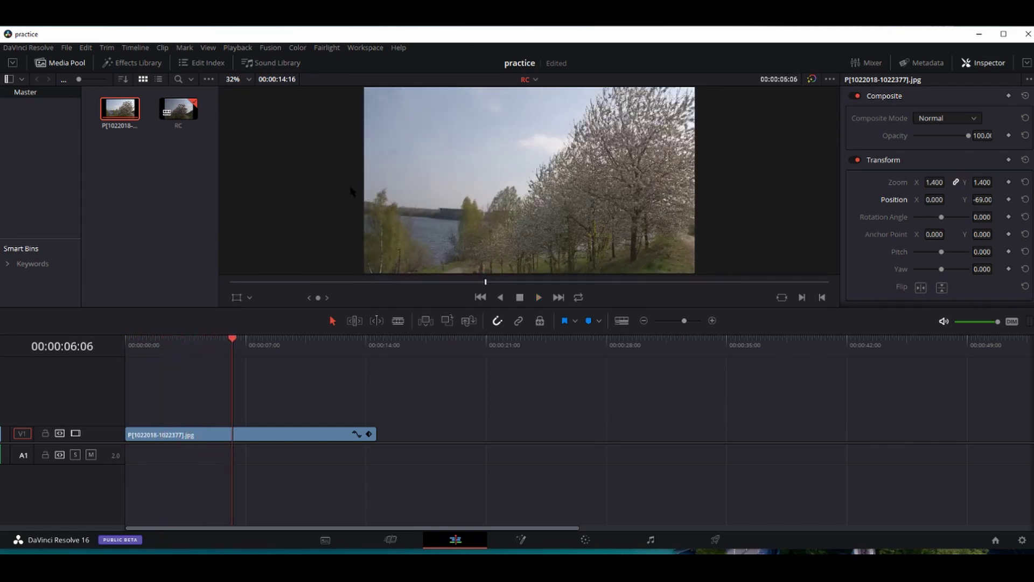
key(Right)
key(Right)
key(Right)
key(Right)
key(Right)
key(Right)
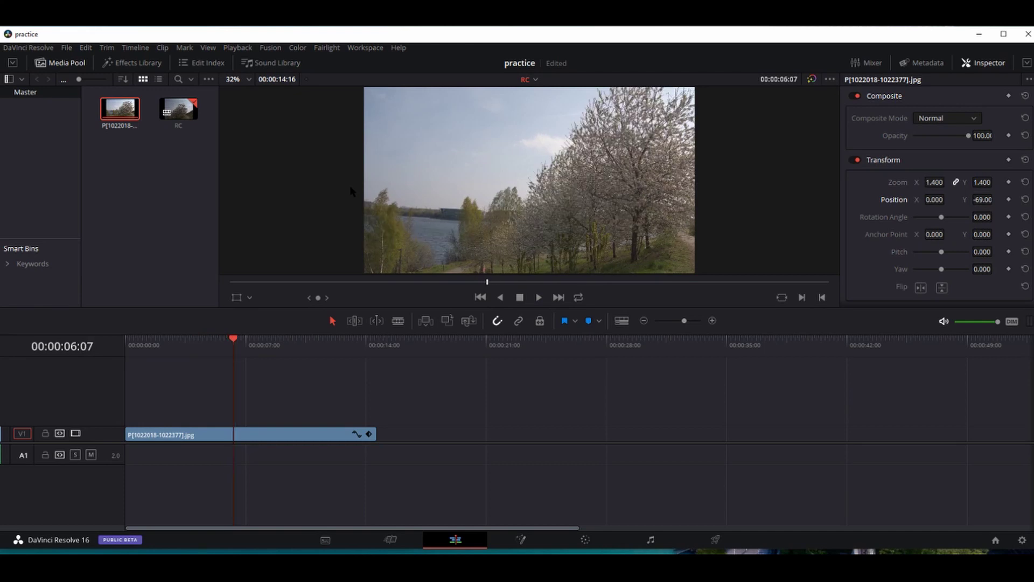
key(Right)
key(Right)
key(Right)
key(Right)
key(Right)
key(Right)
key(Right)
key(Right)
key(Right)
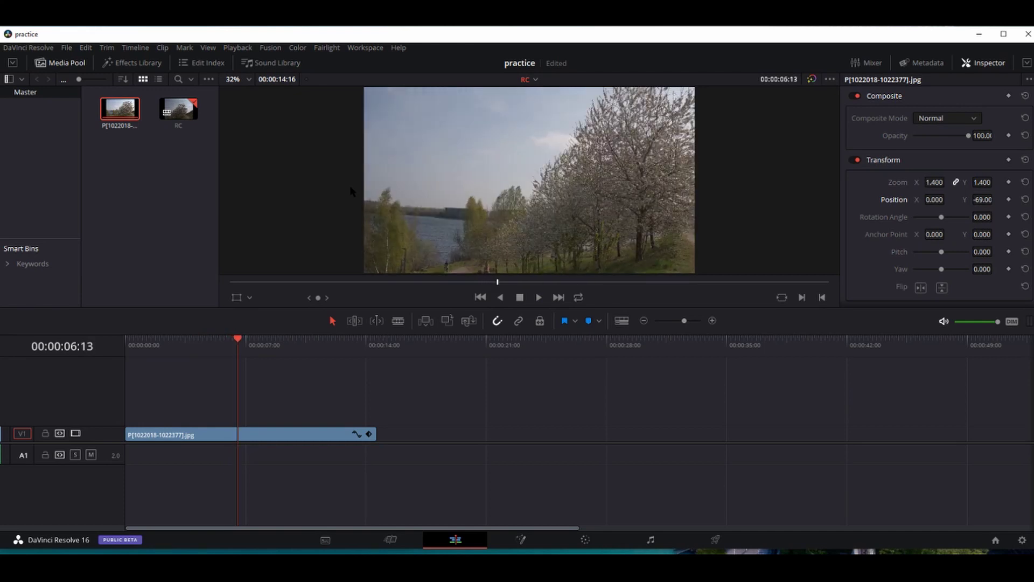
key(Right)
key(Right)
key(Right)
key(Right)
key(Right)
key(Right)
key(Right)
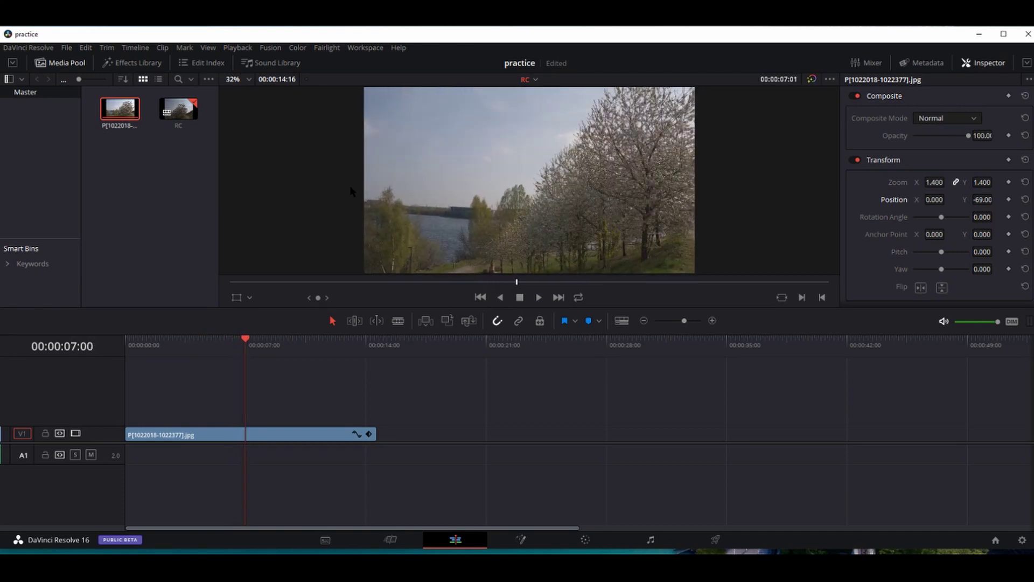
key(Left)
key(Left)
key(Left)
key(Left)
key(Left)
key(Left)
key(Left)
key(Left)
key(Left)
key(Left)
key(Left)
key(Left)
key(Left)
key(Left)
key(Left)
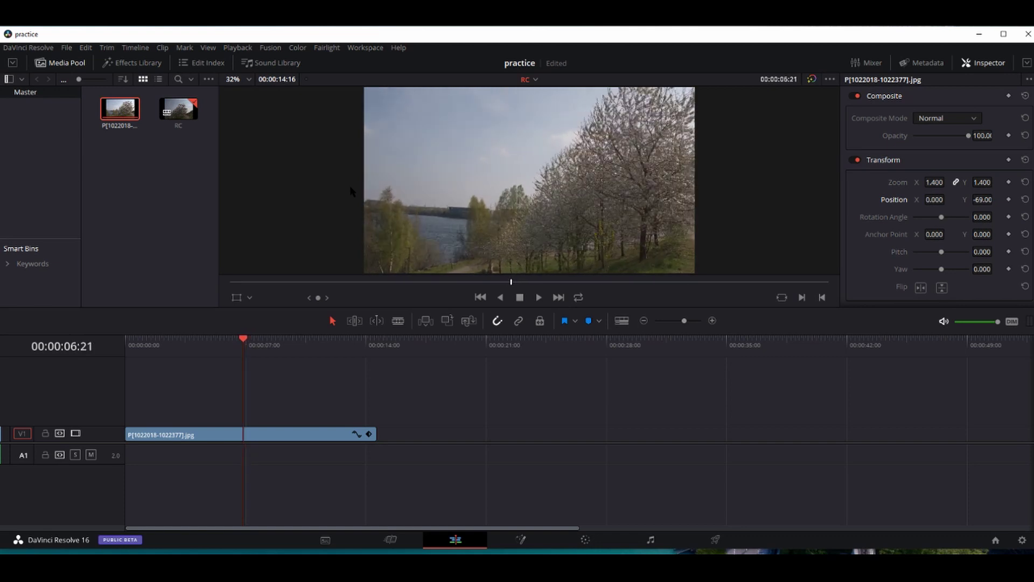
key(j)
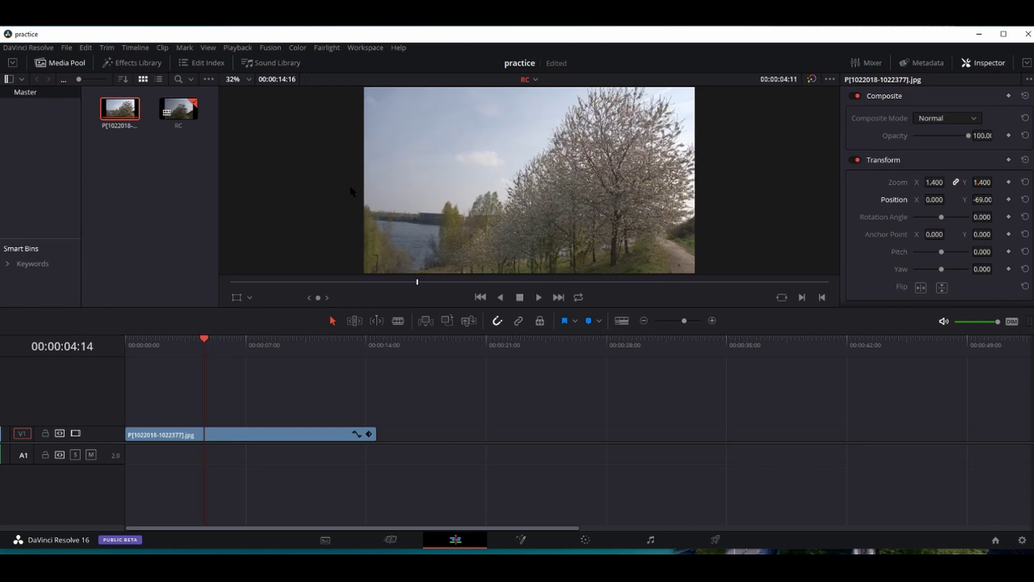
key(k)
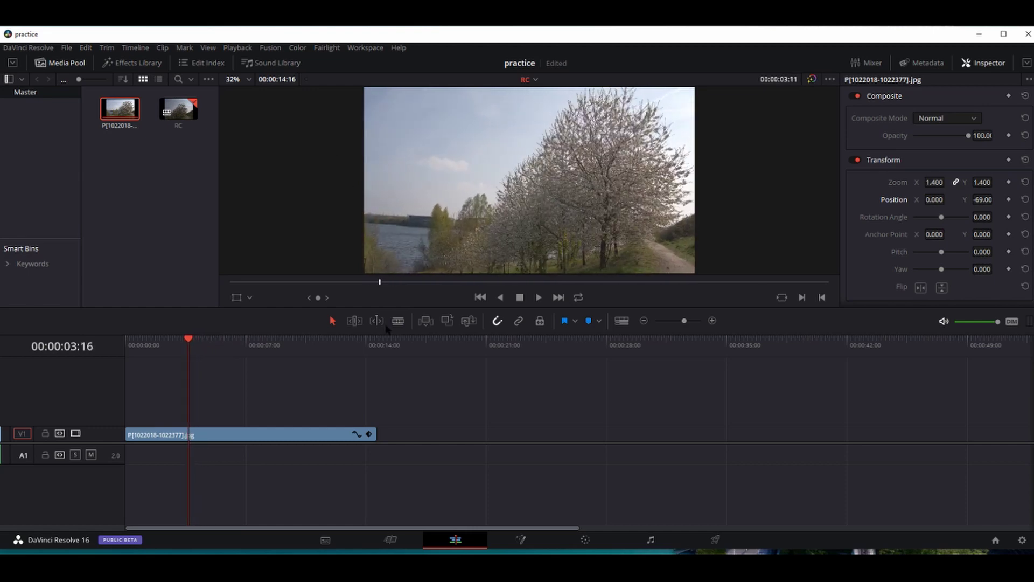
key(k)
key(l)
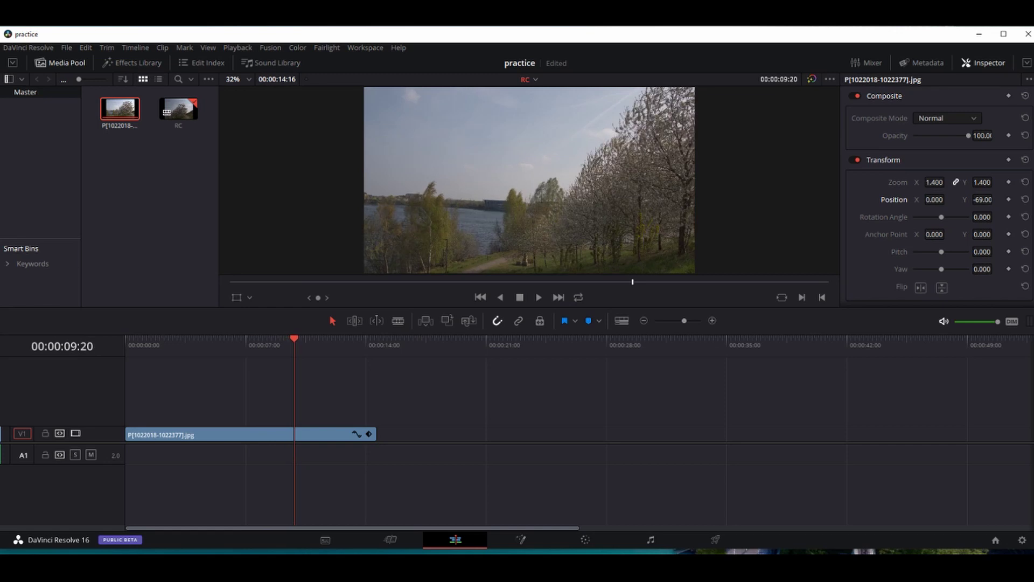
scroll(938, 194, down, 3)
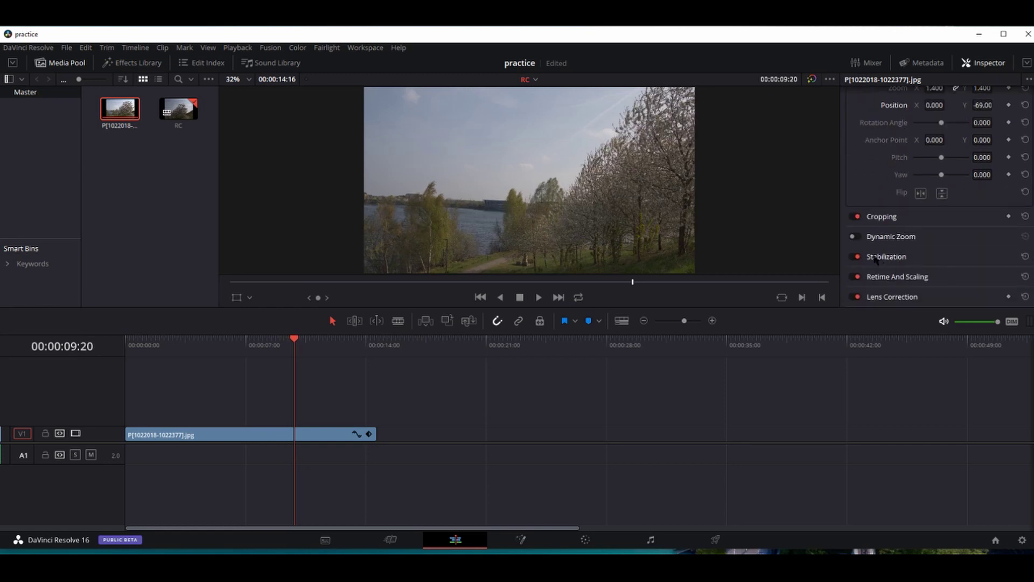
click(246, 433)
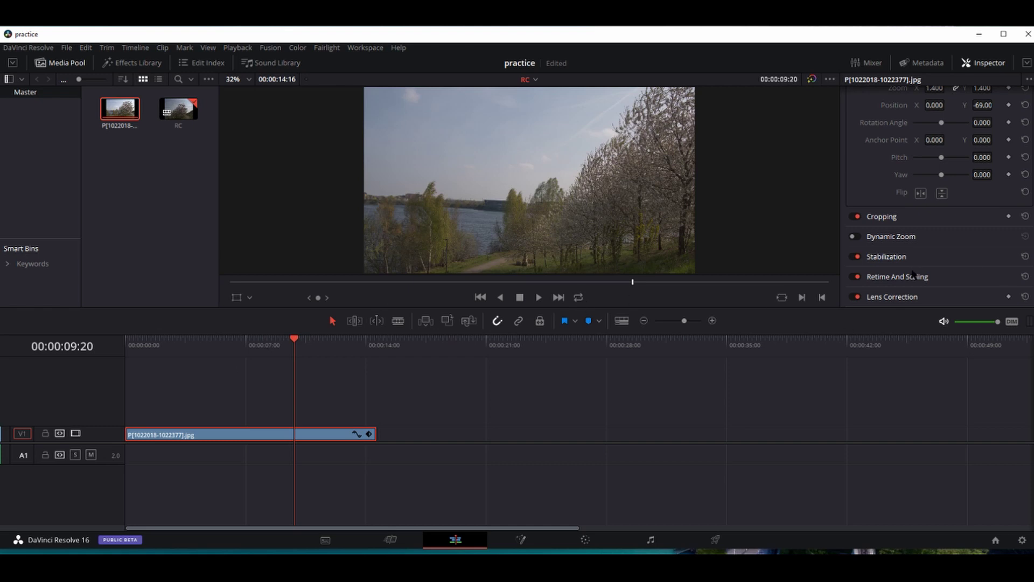
click(892, 258)
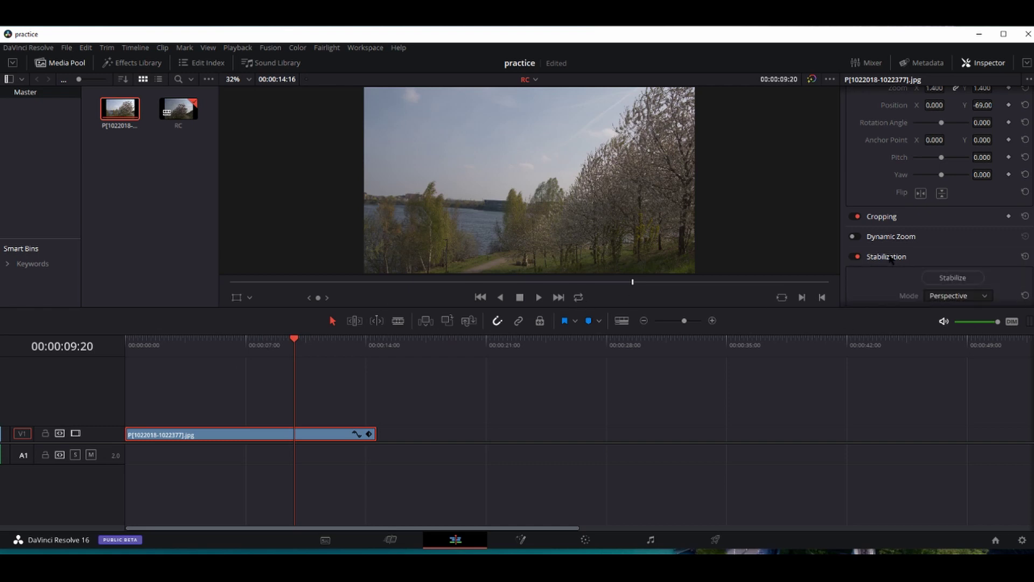
scroll(978, 235, down, 5)
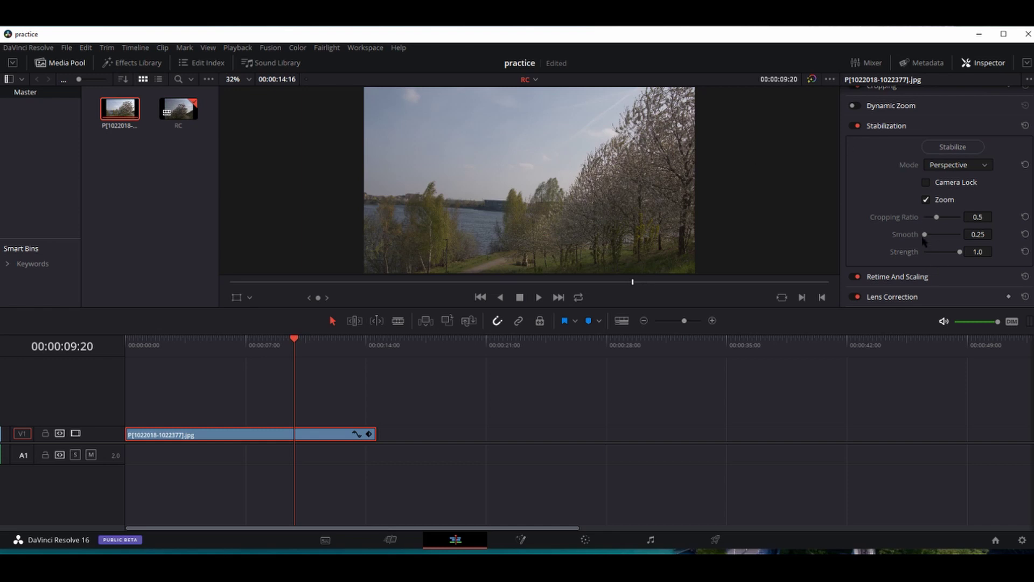
drag(924, 235, 943, 236)
click(961, 253)
drag(294, 339, 114, 353)
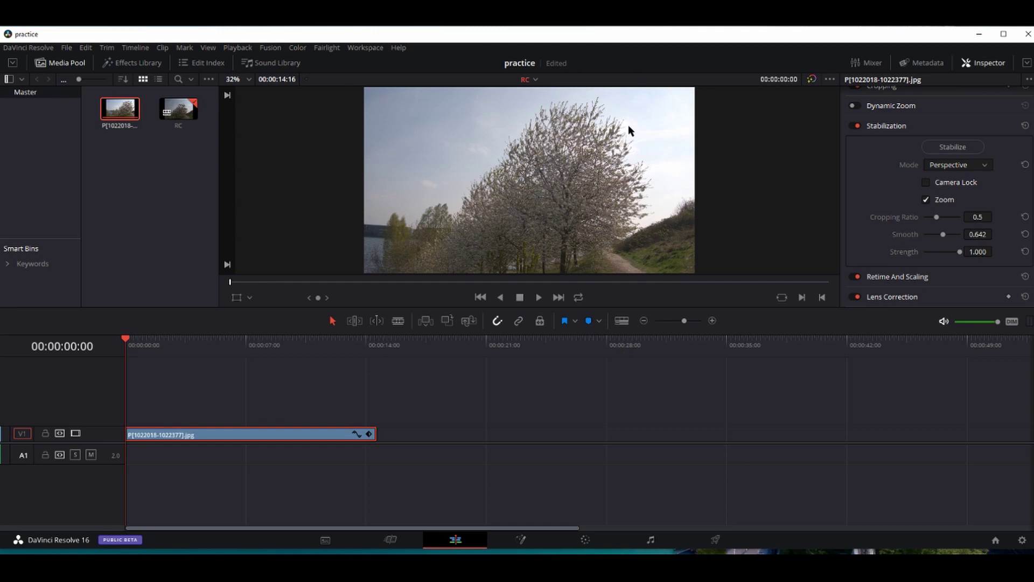
drag(251, 358, 130, 345)
- Tour the Color, Edit, Media, Cut, Fusion and Fairlight pages, returning to Color
click(586, 540)
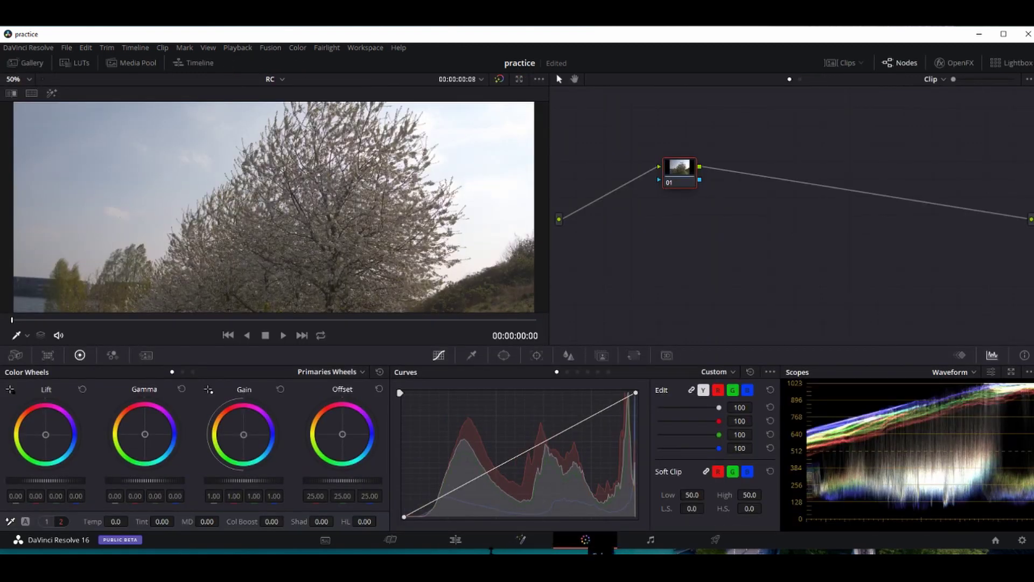
key(shift+4)
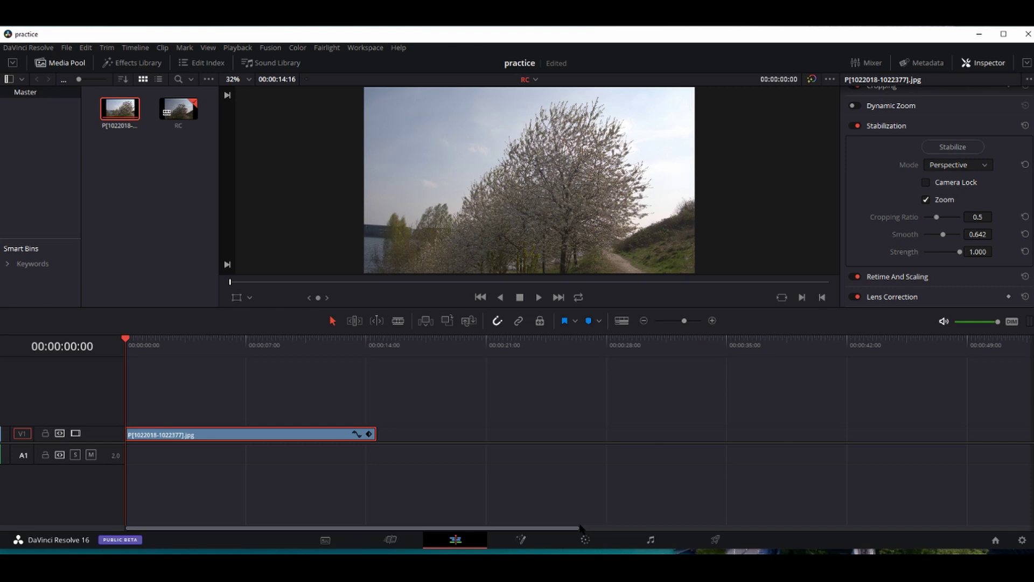
key(shift+2)
key(shift+1)
key(shift+2)
key(shift+3)
key(shift+5)
key(shift+7)
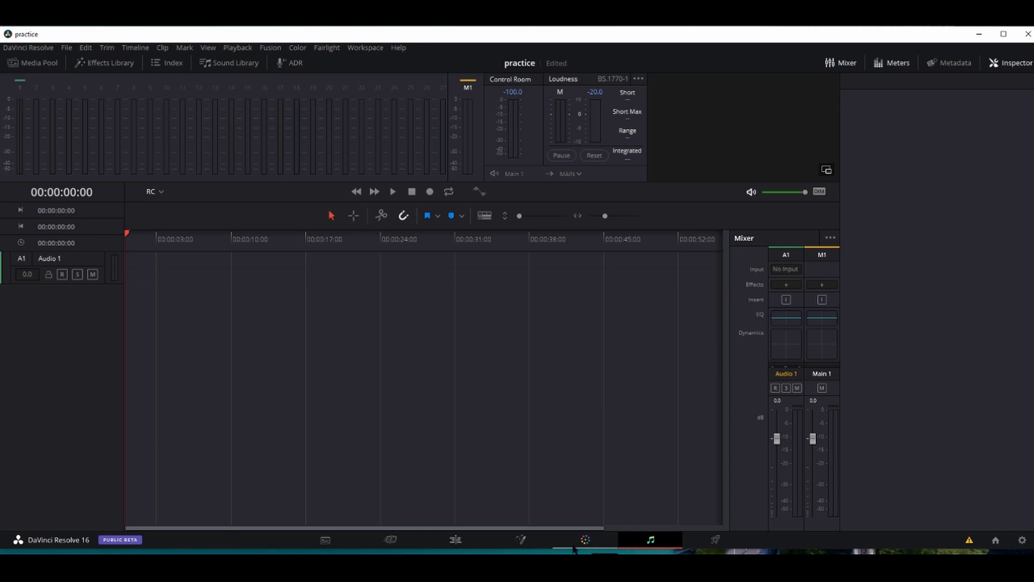
click(589, 544)
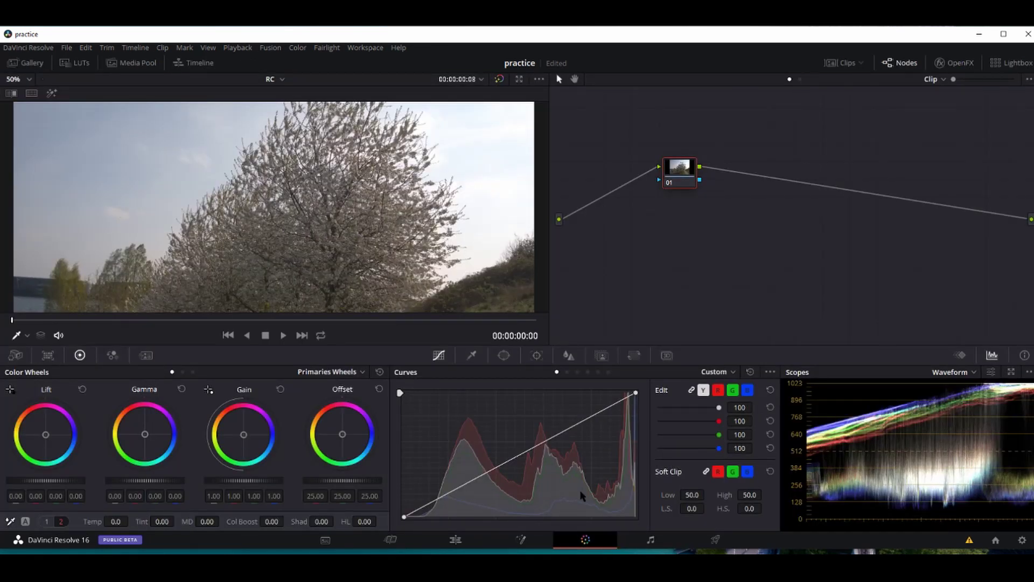
- Open and close the Project Manager, then step through Media, Cut, Edit and Fusion to Color
key(shift+1)
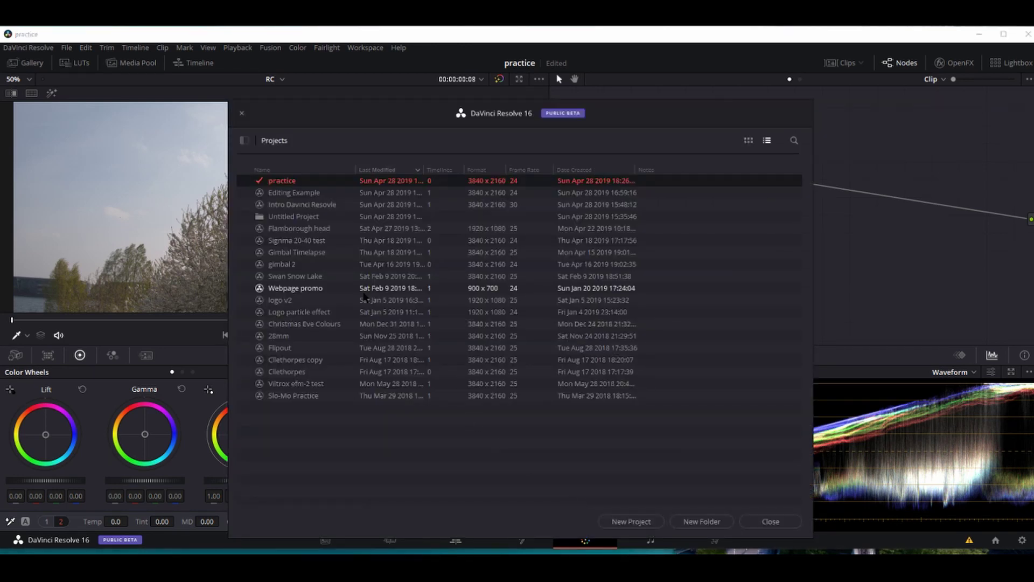
click(763, 522)
key(shift+2)
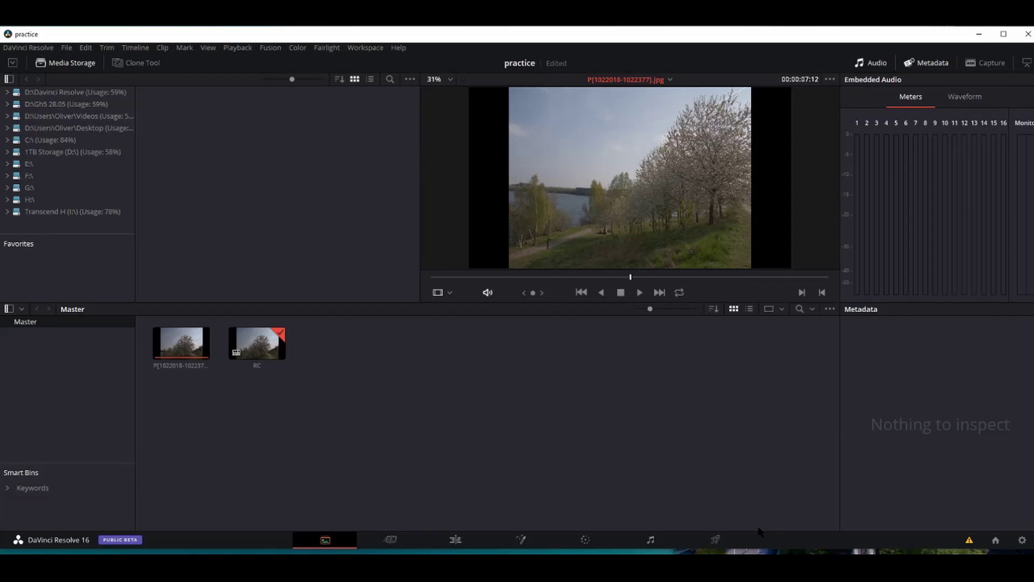
key(shift+3)
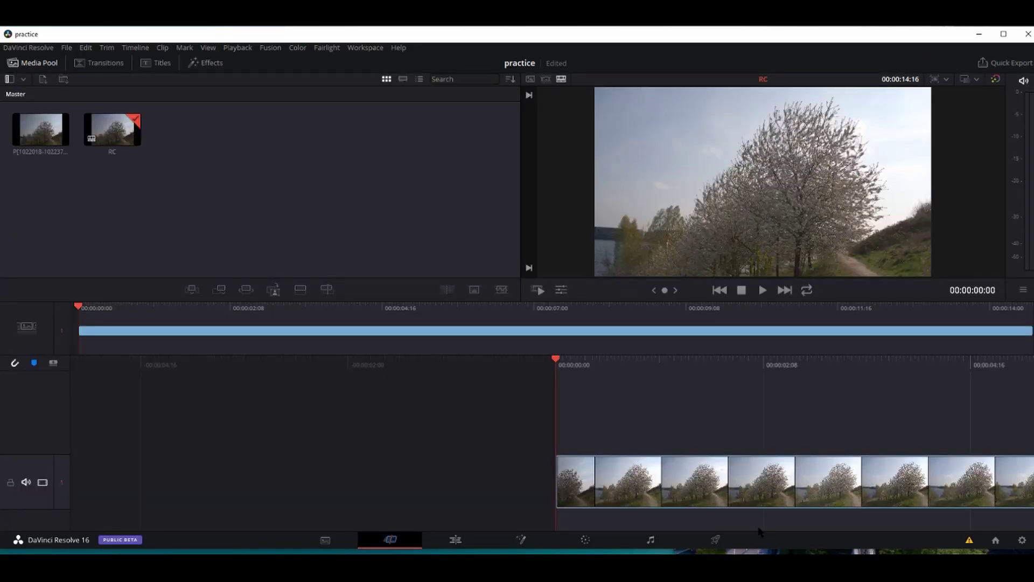
key(shift+4)
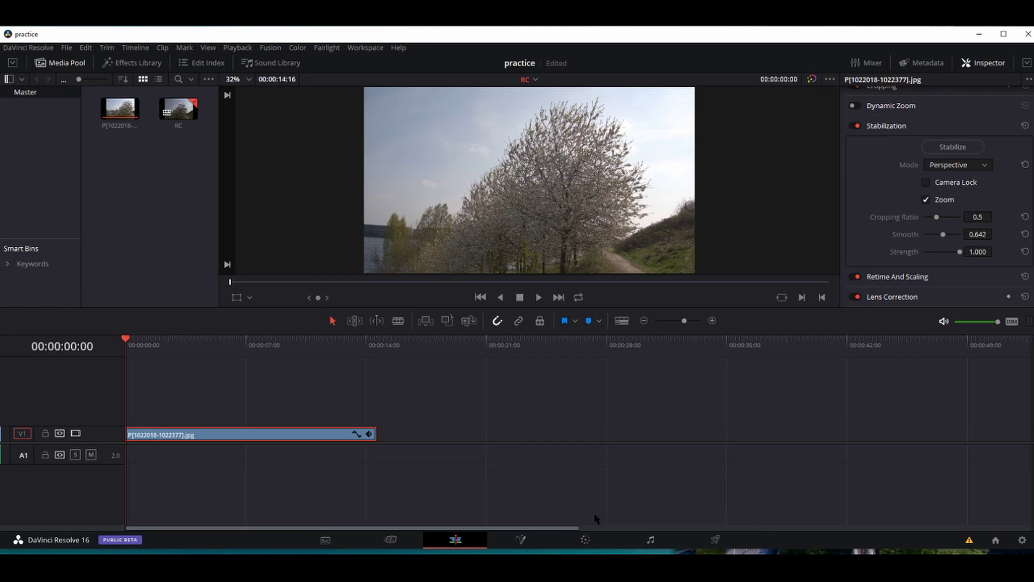
key(shift+5)
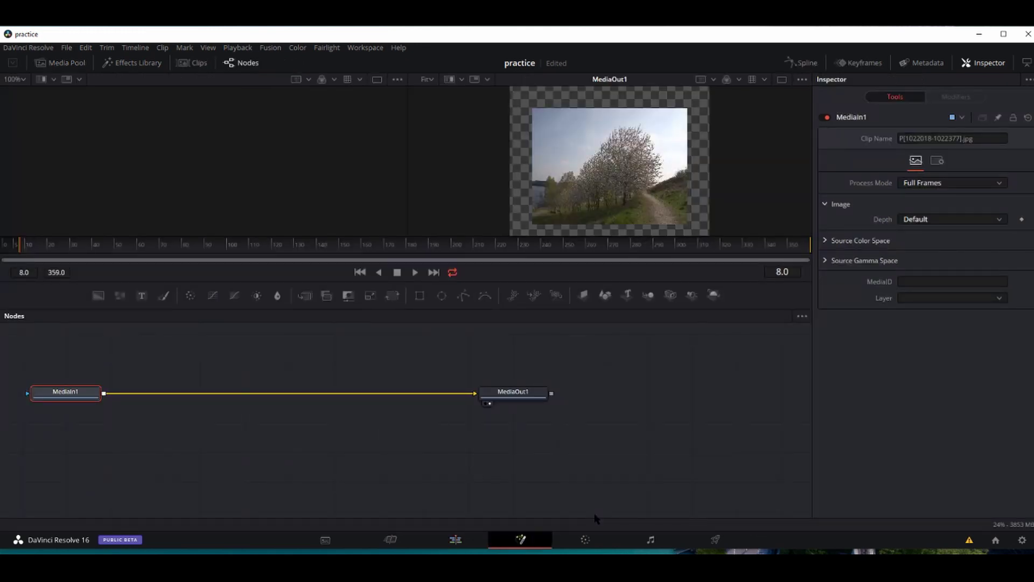
key(shift+6)
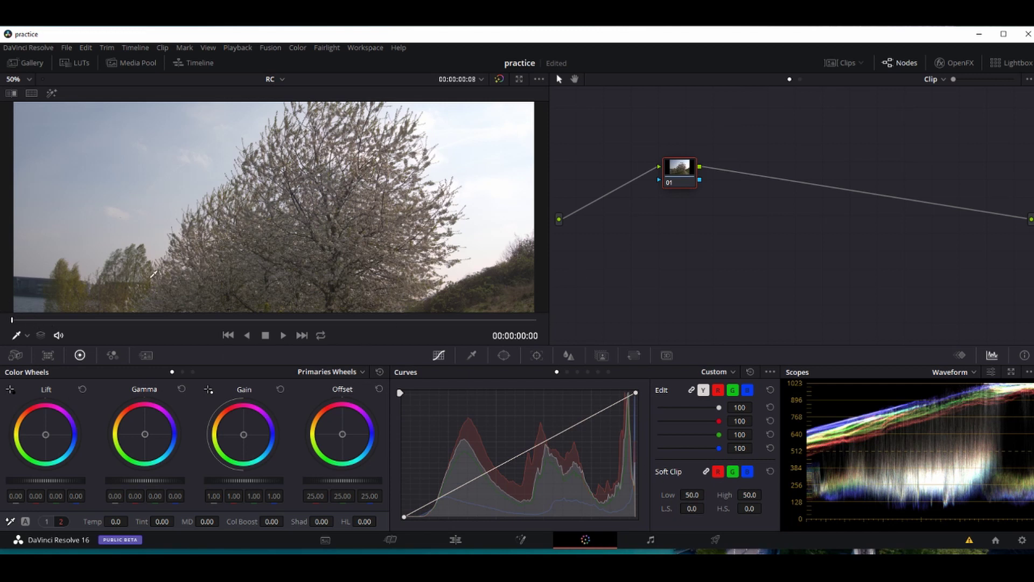
- Set the viewer to Fit and check the console warning
click(24, 80)
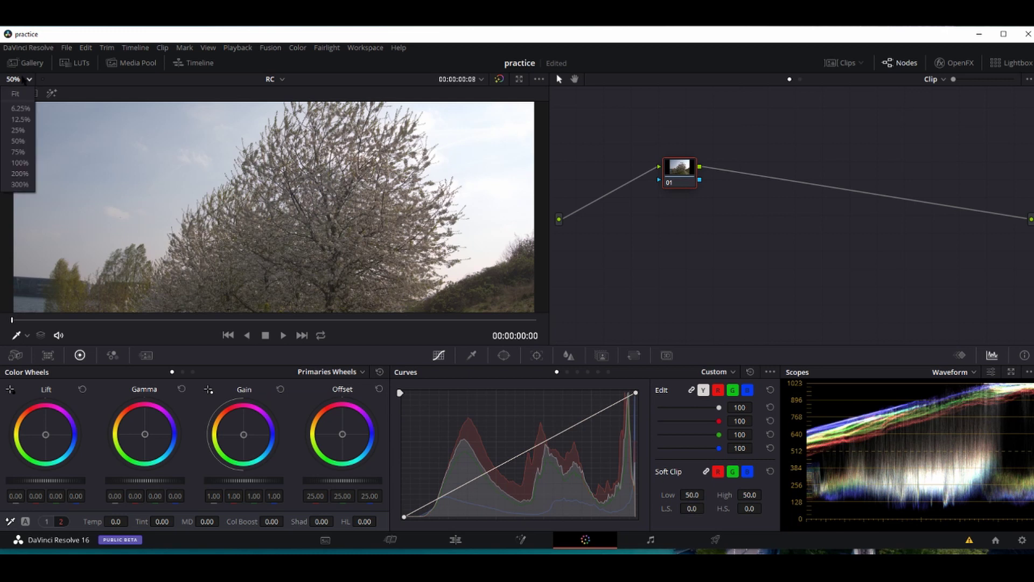
click(16, 94)
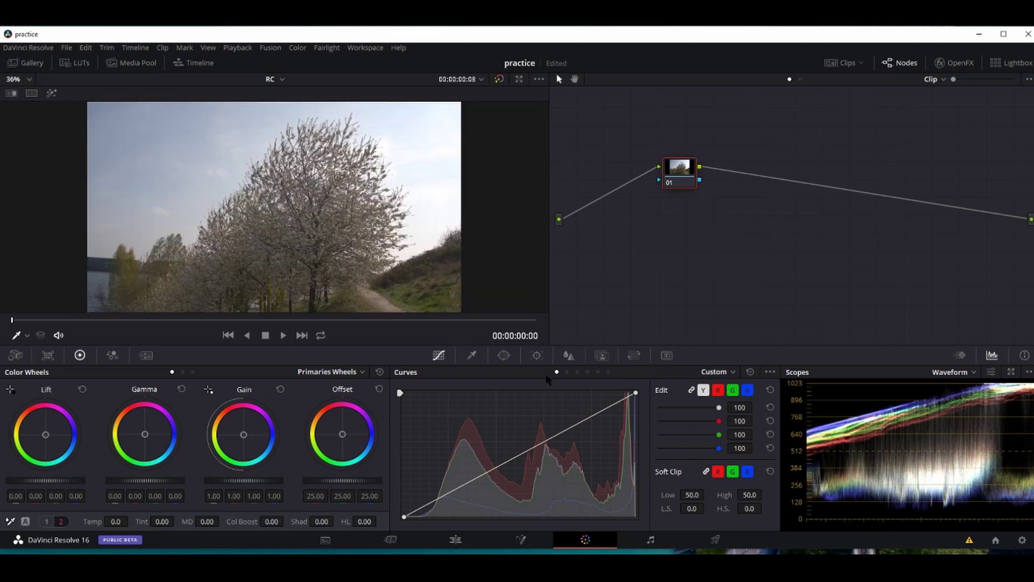
click(969, 541)
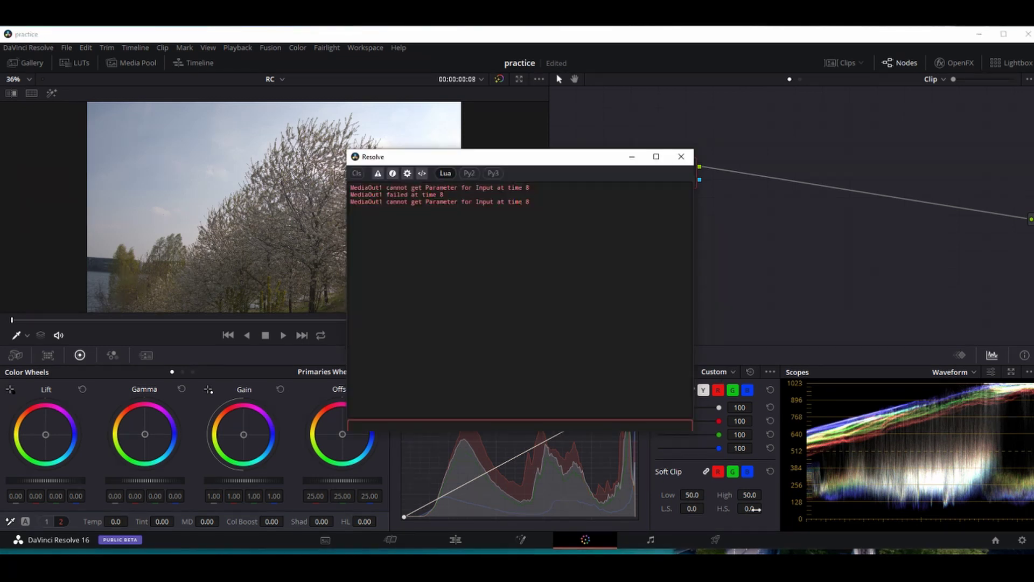
click(682, 156)
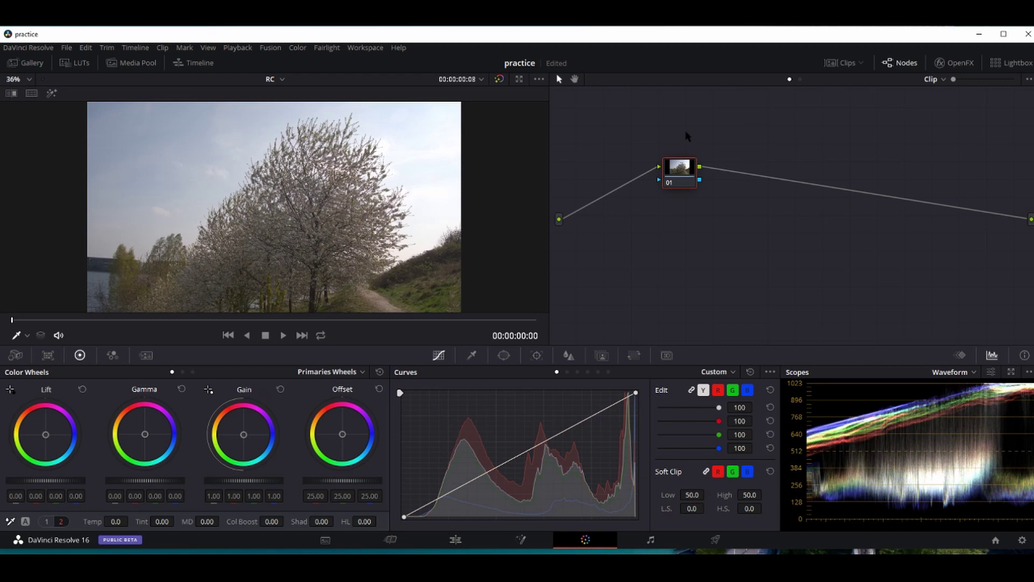
- Toggle the node graph, clips strip and keyframes panel, keeping the Waveform scope
click(899, 63)
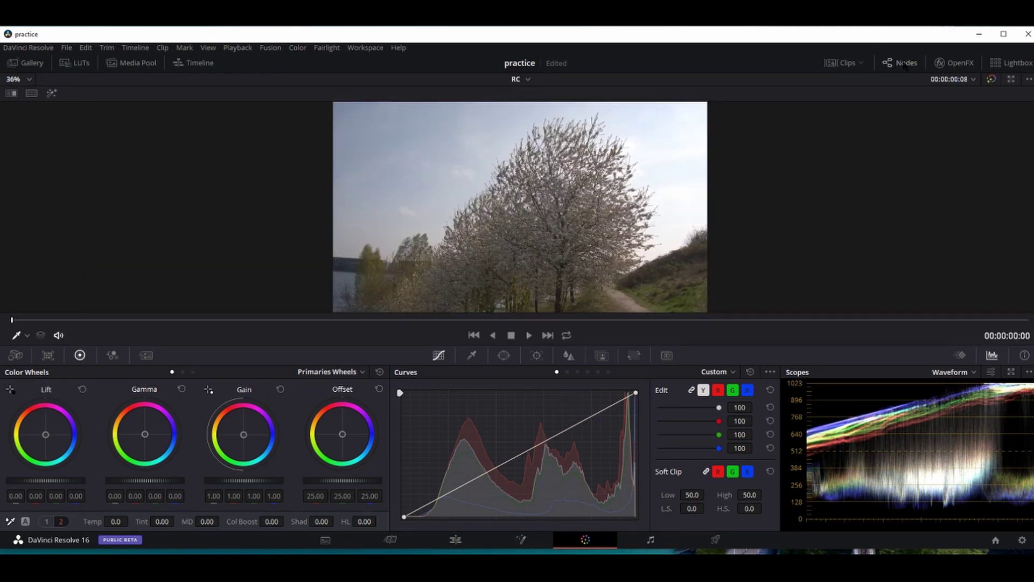
click(906, 62)
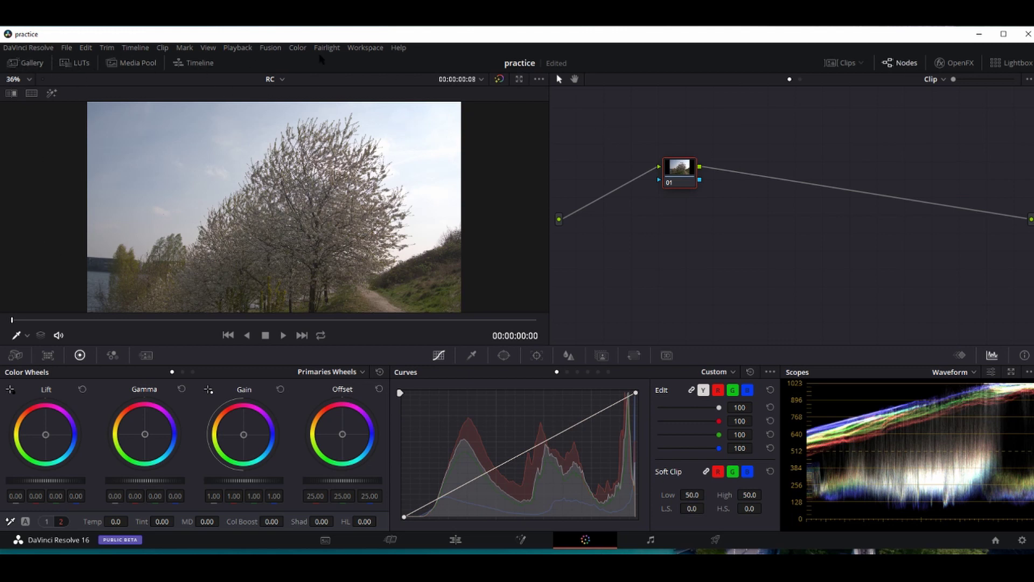
click(858, 67)
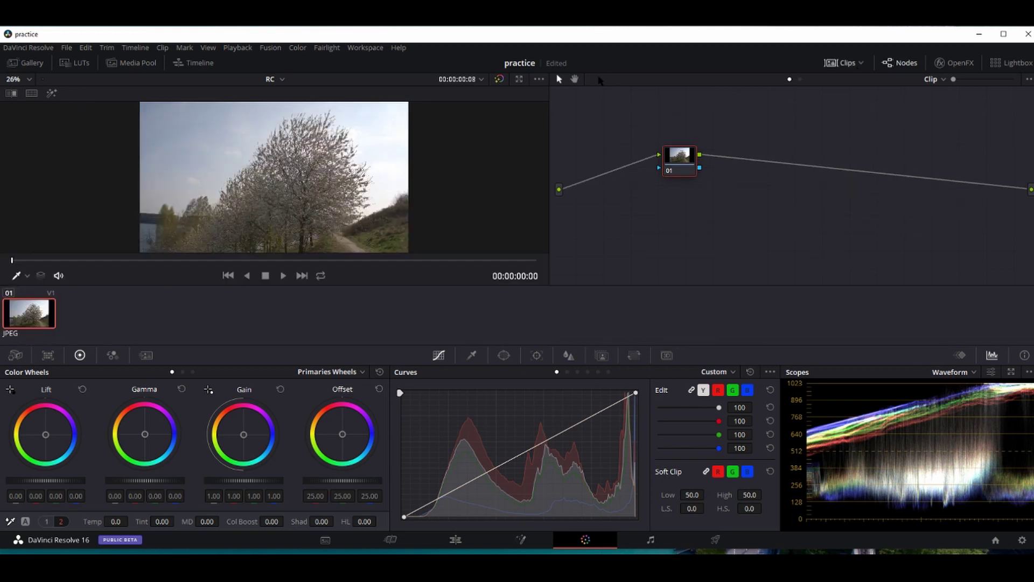
click(857, 63)
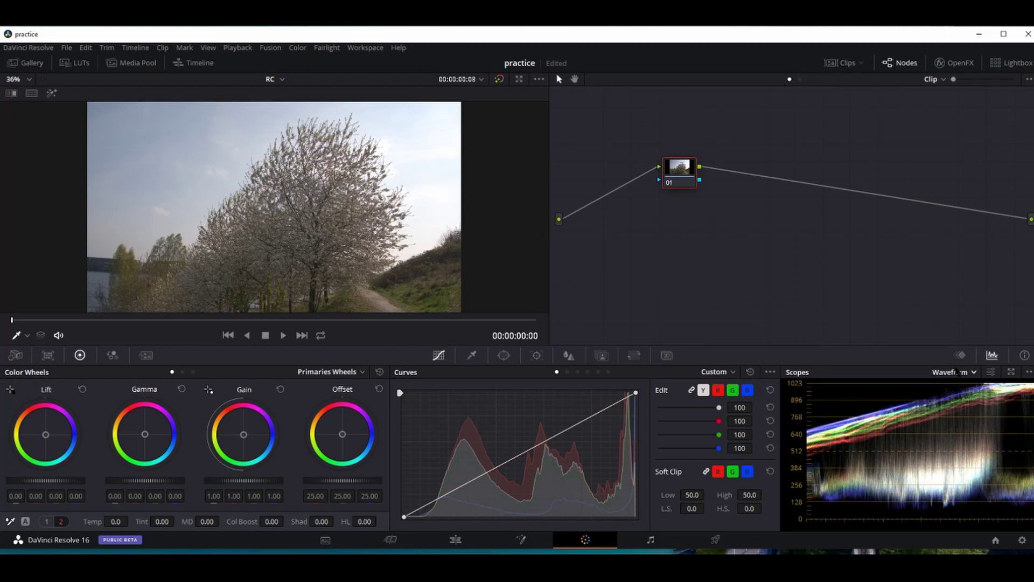
click(963, 355)
click(993, 356)
click(956, 372)
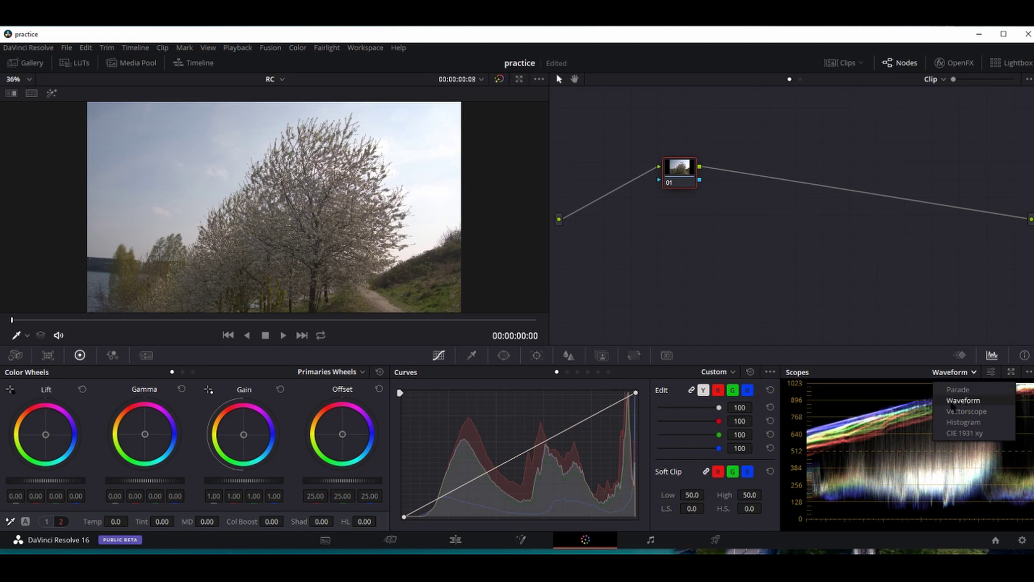
click(852, 299)
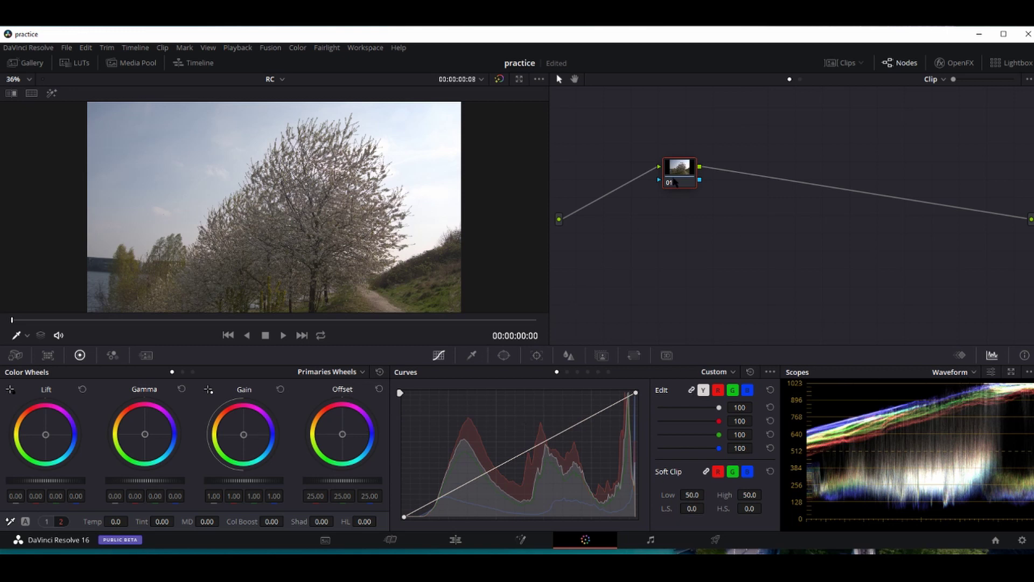
- Reposition node 01 and add serial node 02 after it
drag(677, 167, 623, 157)
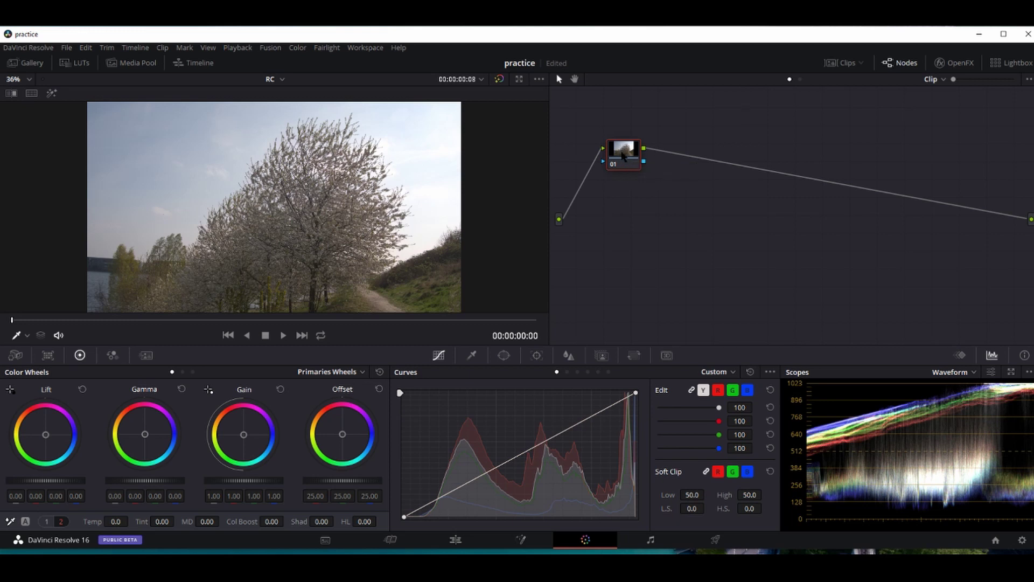
right_click(623, 156)
mouse_move(668, 213)
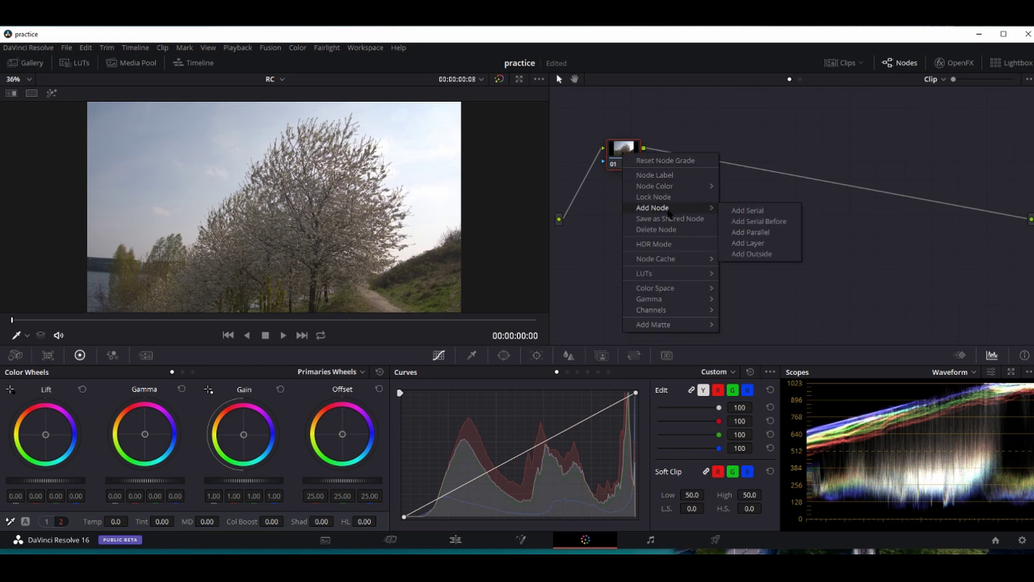
click(748, 211)
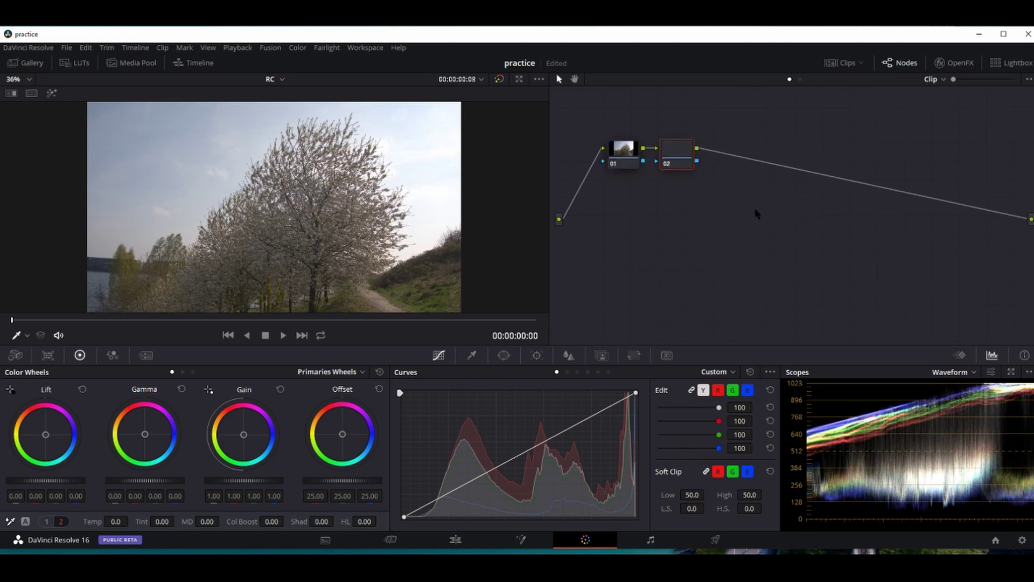
drag(678, 151, 704, 152)
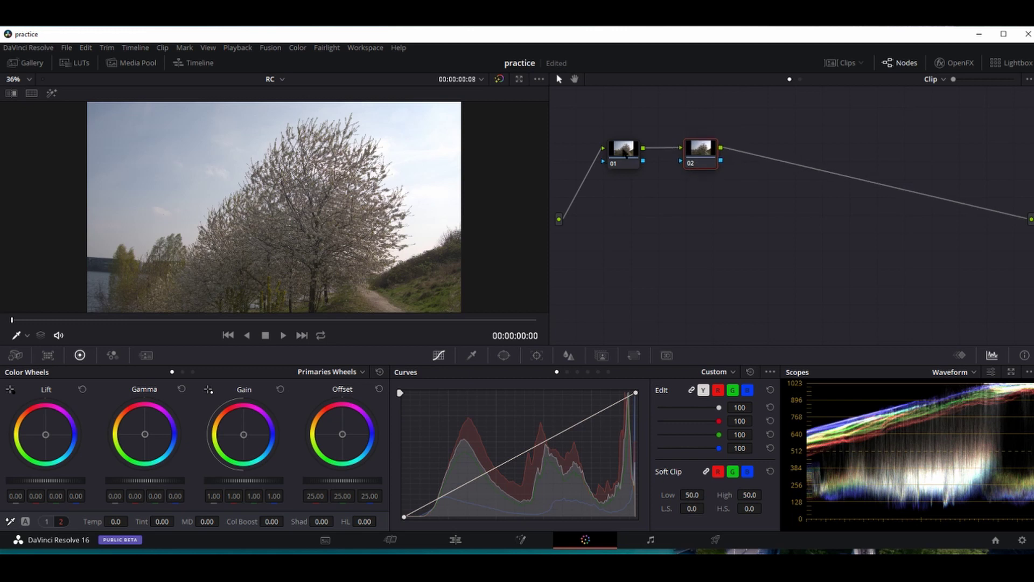
- Set node 02 right beside node 01 and page the colour wheels through Bars to Log
drag(624, 153, 626, 153)
drag(701, 151, 702, 147)
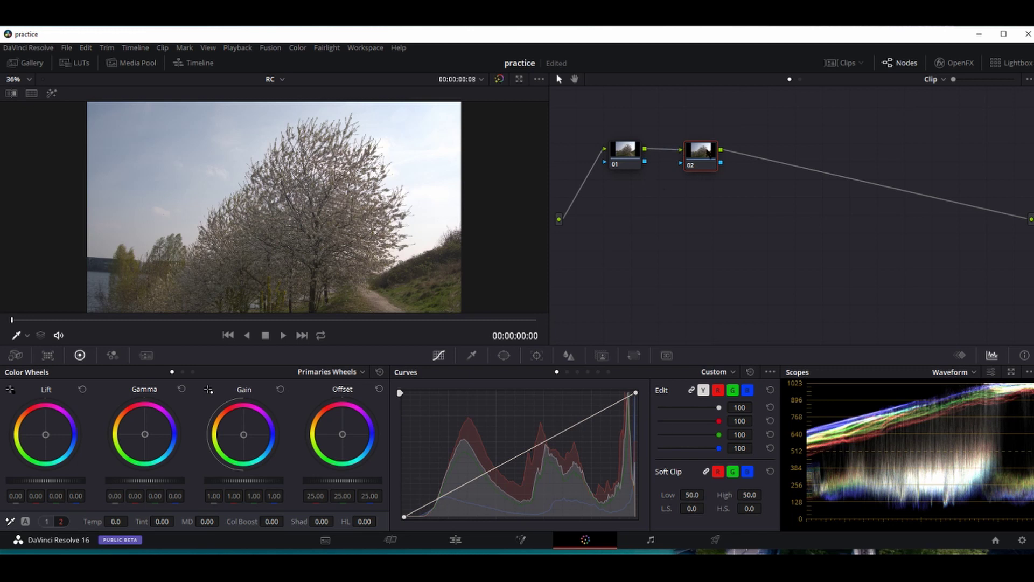
drag(708, 154, 688, 151)
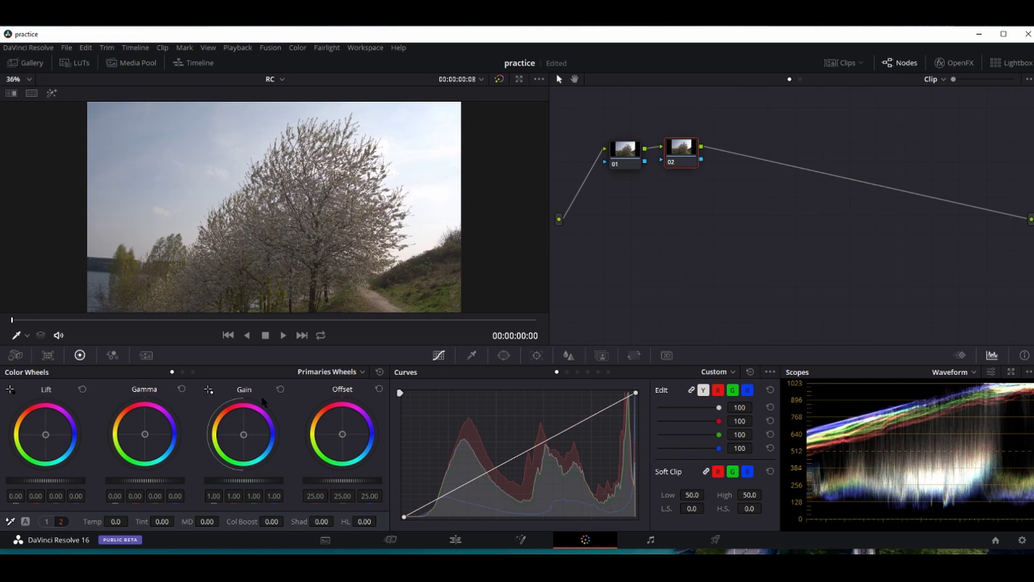
click(183, 372)
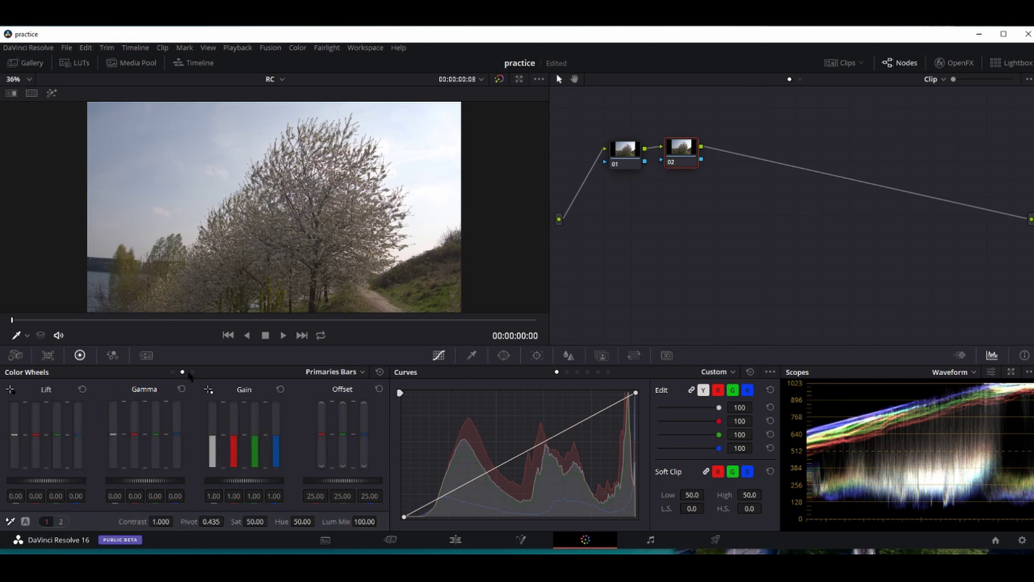
click(193, 372)
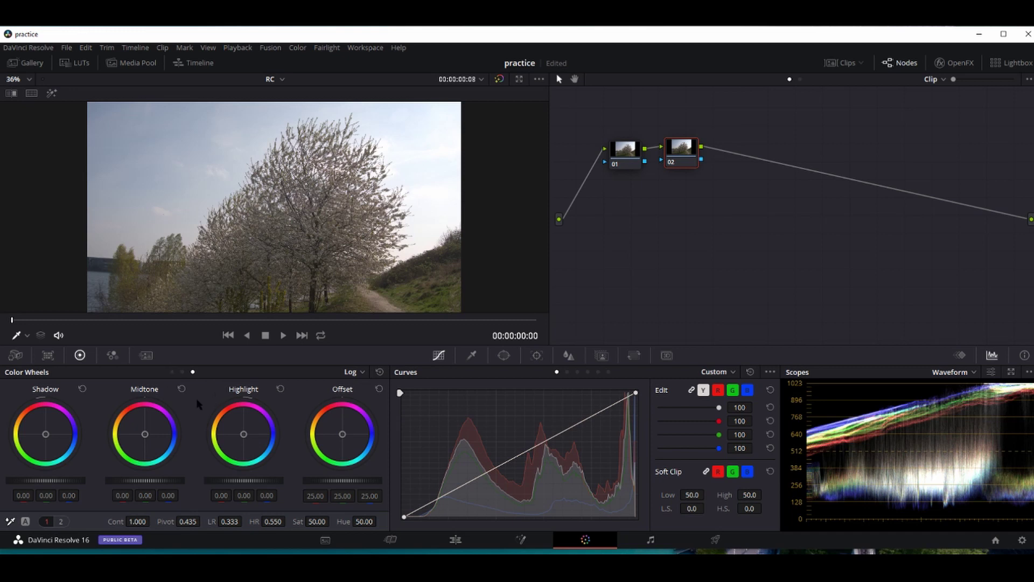
- Grade node 02 on the primaries wheels to Lift -0.05, Gamma -0.02 and Gain 0.99
click(172, 371)
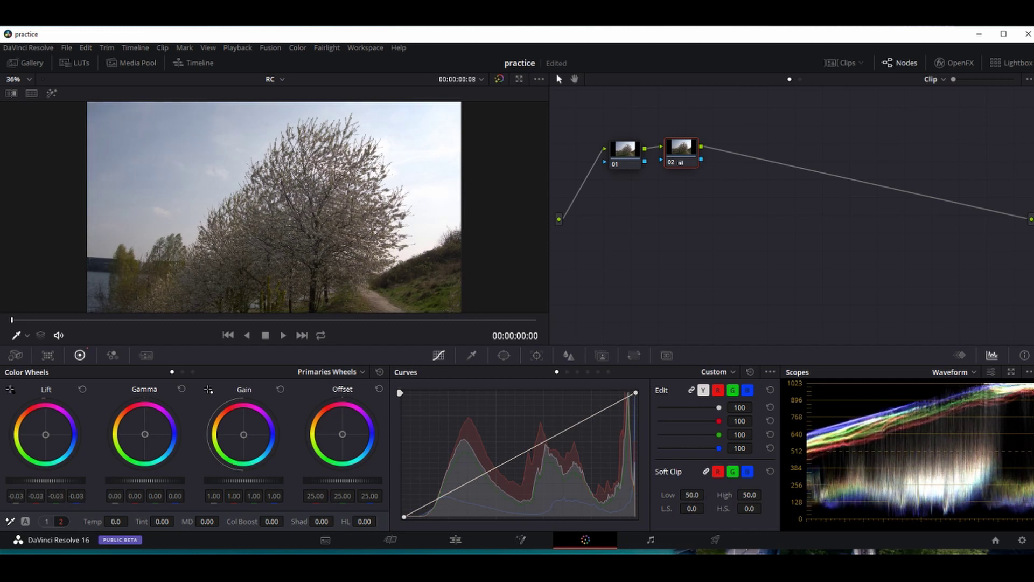
drag(46, 480, 25, 488)
drag(57, 483, 300, 382)
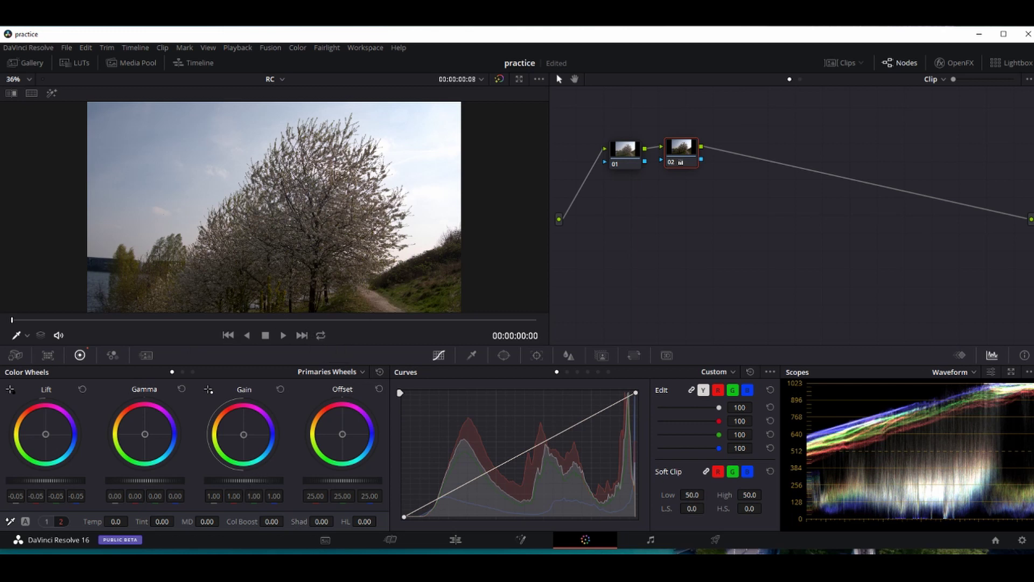
drag(243, 480, 242, 480)
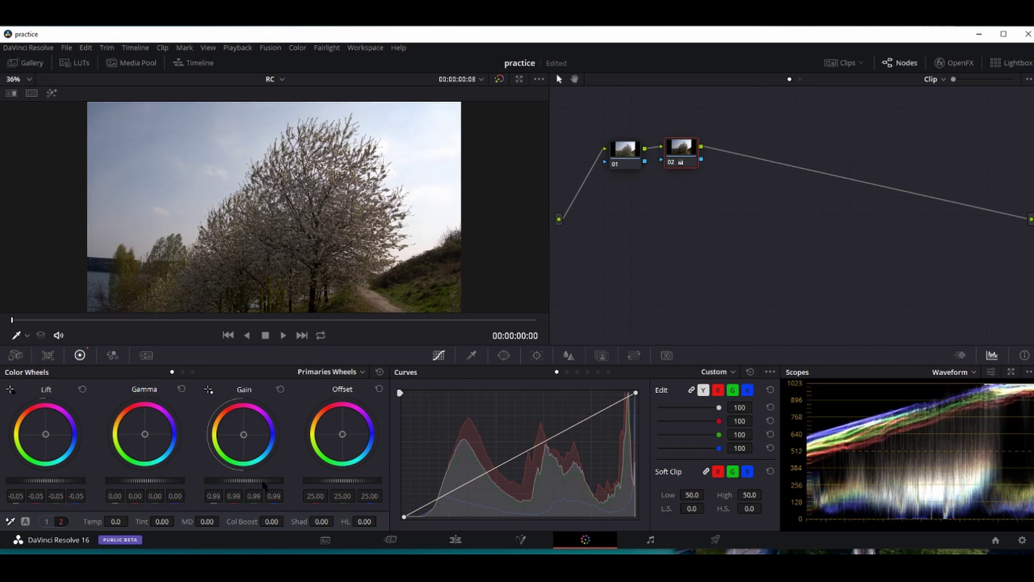
drag(166, 483, 172, 484)
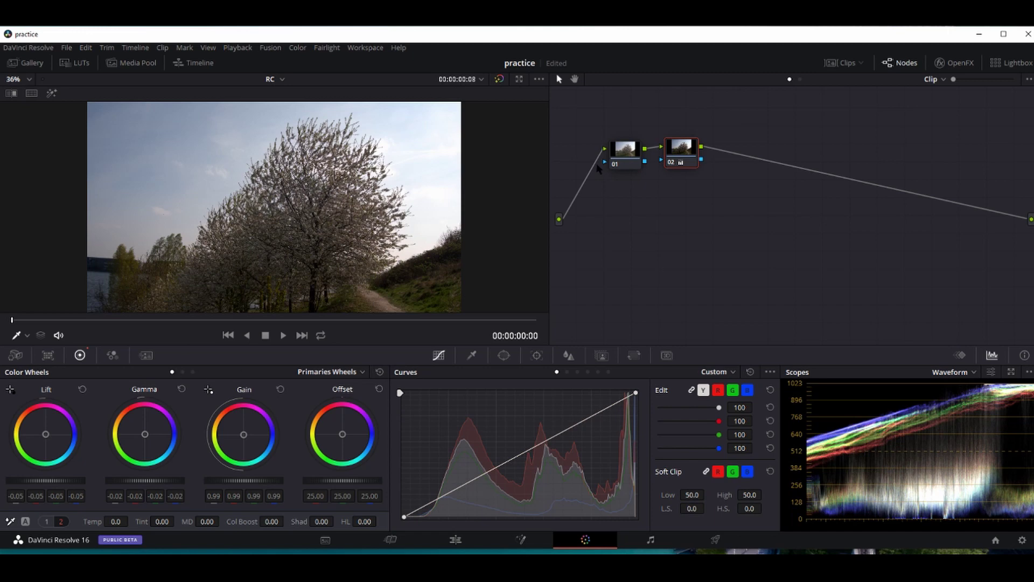
- Toggle node 02's bypass repeatedly to compare the grade, leaving it enabled
click(669, 164)
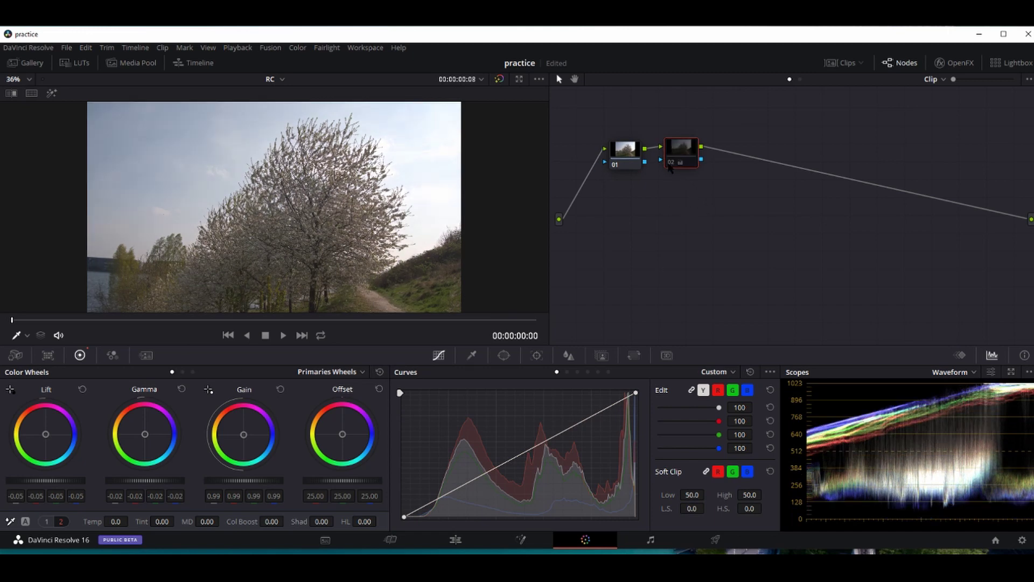
click(669, 164)
click(669, 164)
click(669, 163)
click(669, 164)
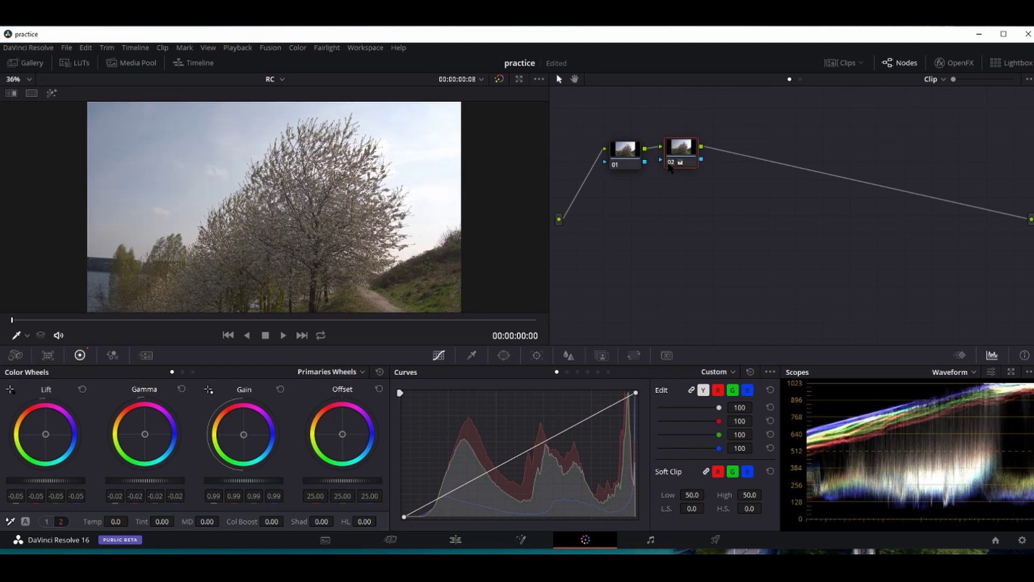
click(669, 163)
- Add serial node 03 after node 02 with Col Boost 8 and saturation 55
right_click(682, 144)
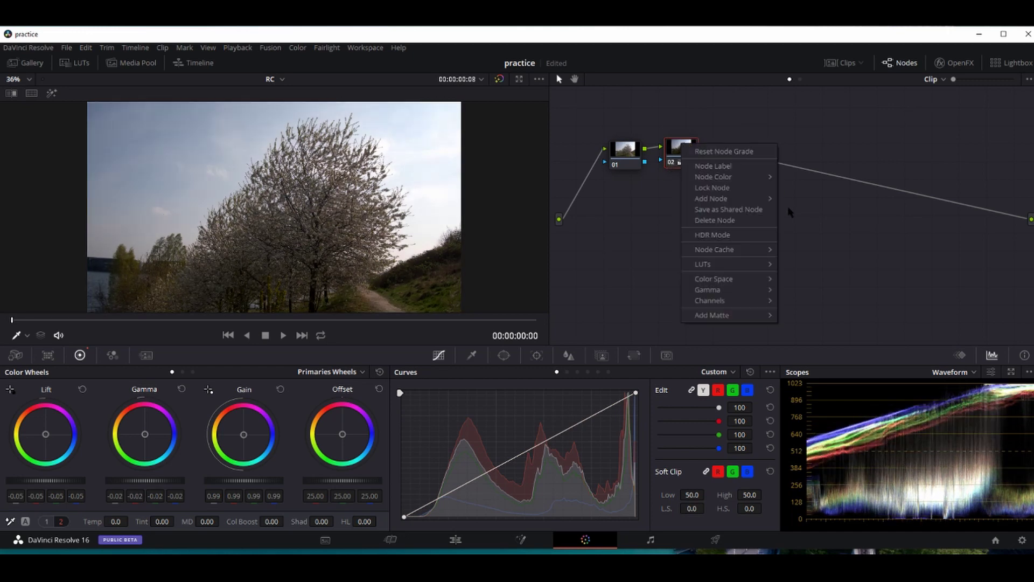
mouse_move(722, 199)
click(807, 201)
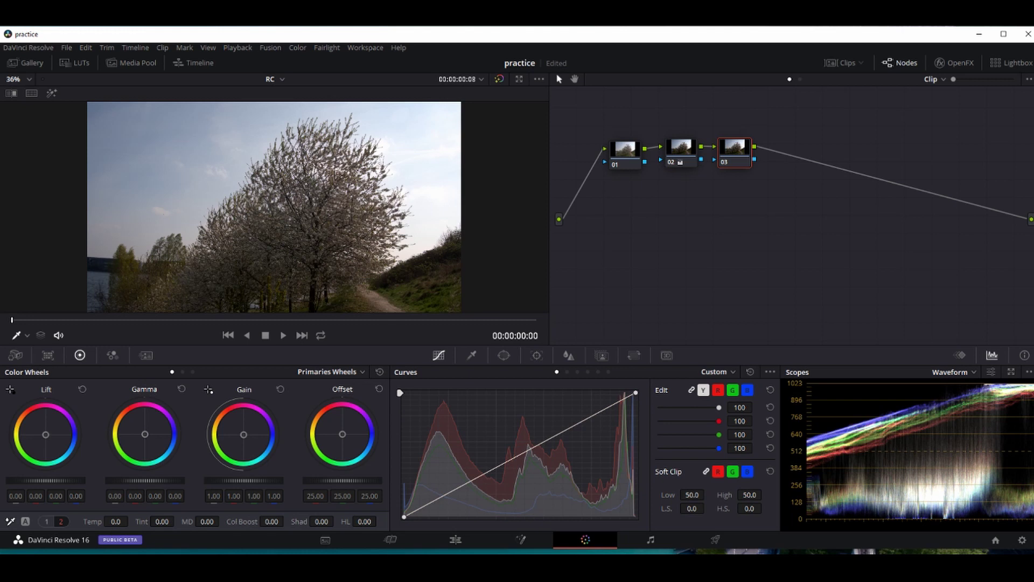
drag(242, 522, 256, 522)
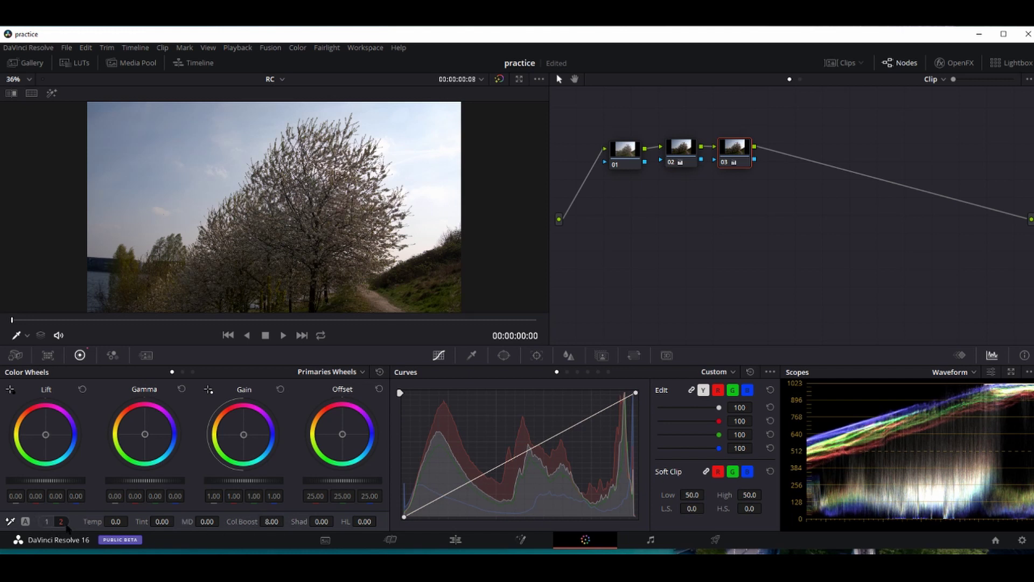
click(47, 522)
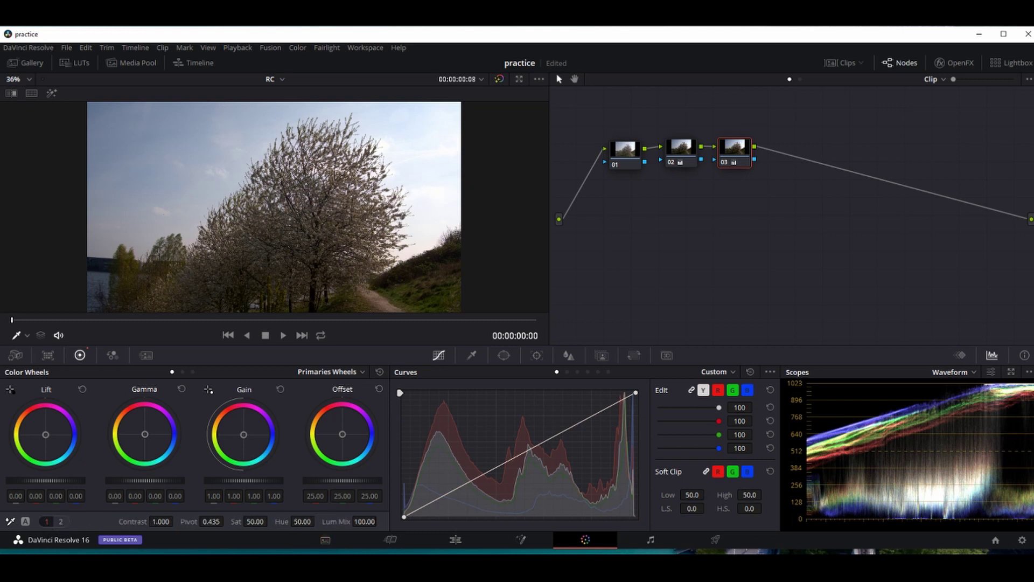
drag(255, 521, 269, 521)
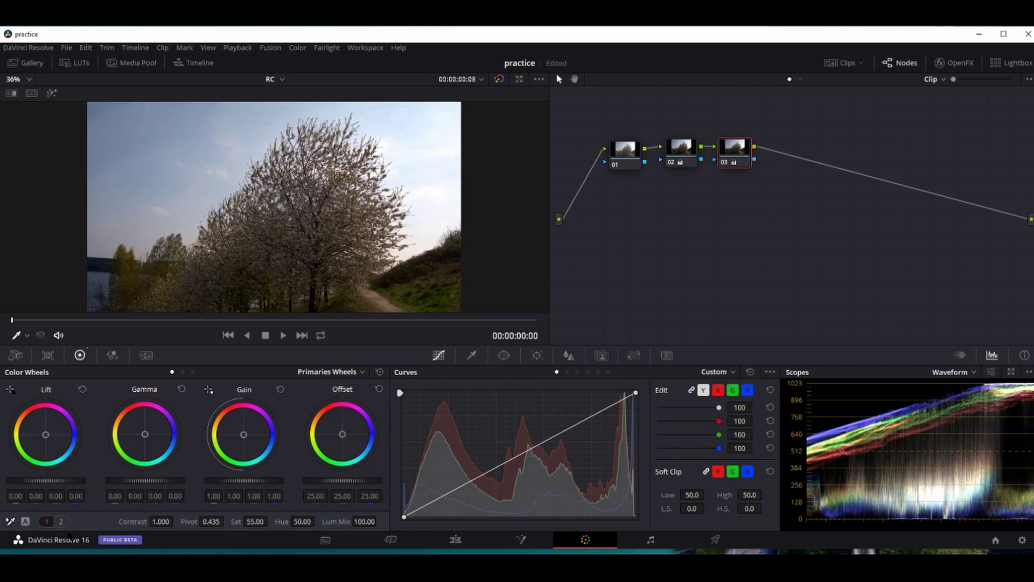
- Add an empty serial node 04 after node 03
right_click(736, 154)
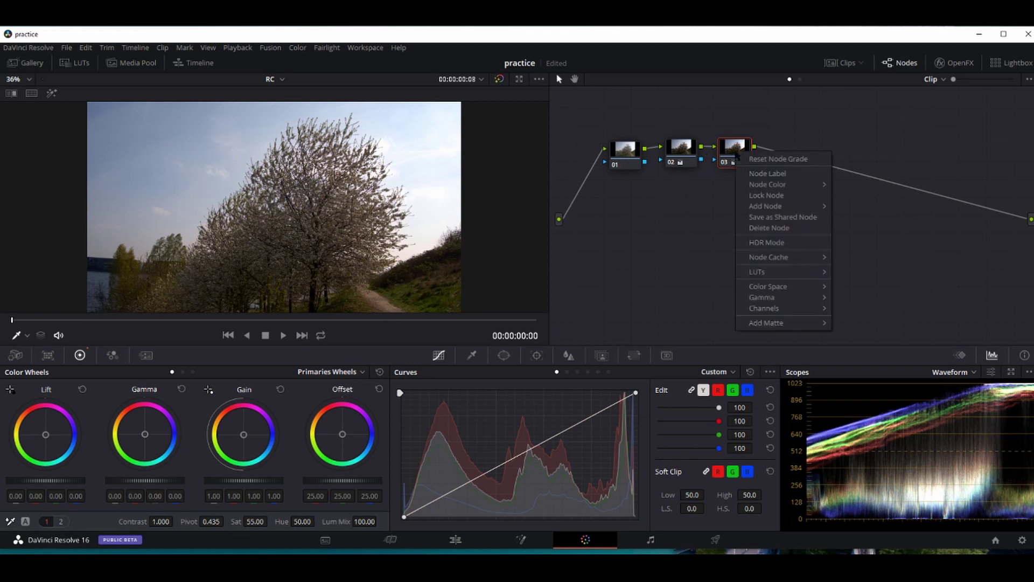
mouse_move(797, 207)
click(861, 209)
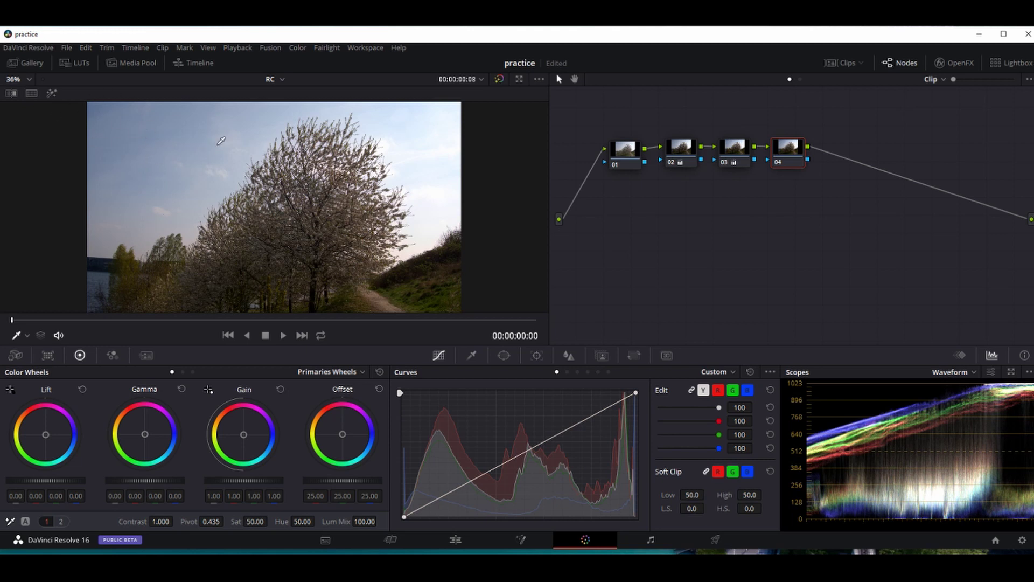
- Try a rectangular window on node 04, undo it, and enable the Curve window instead
click(504, 355)
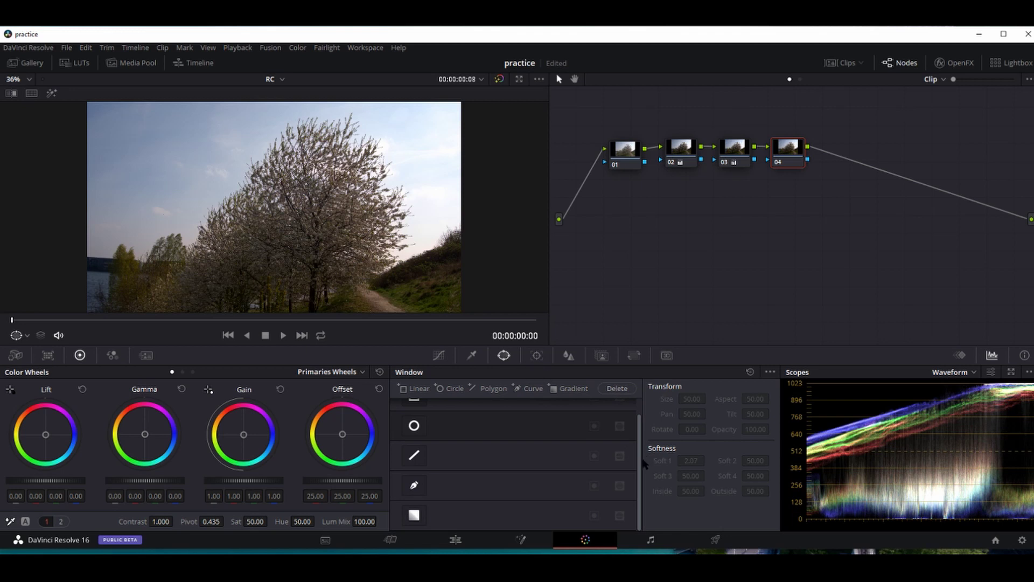
drag(641, 469, 636, 426)
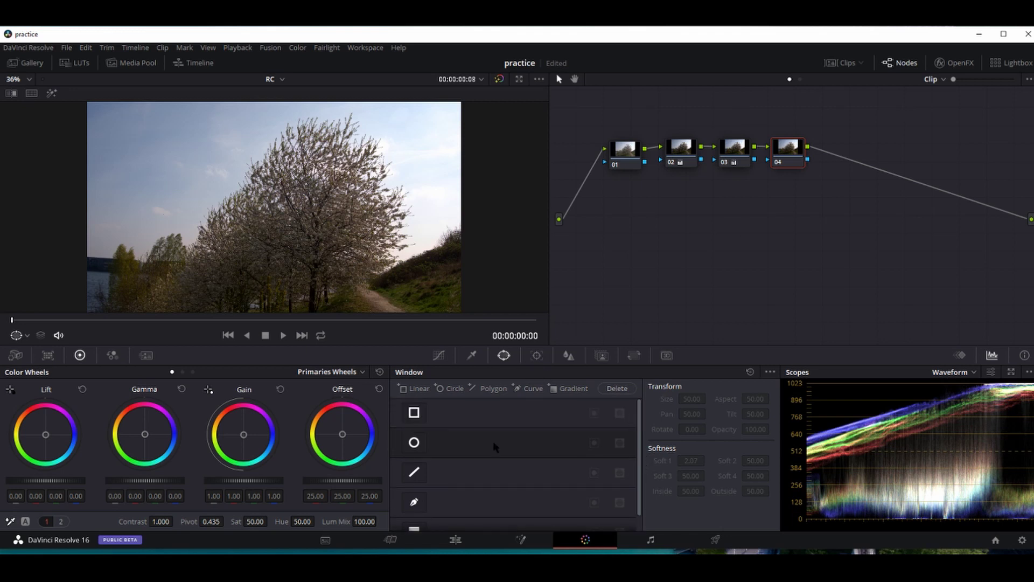
click(414, 413)
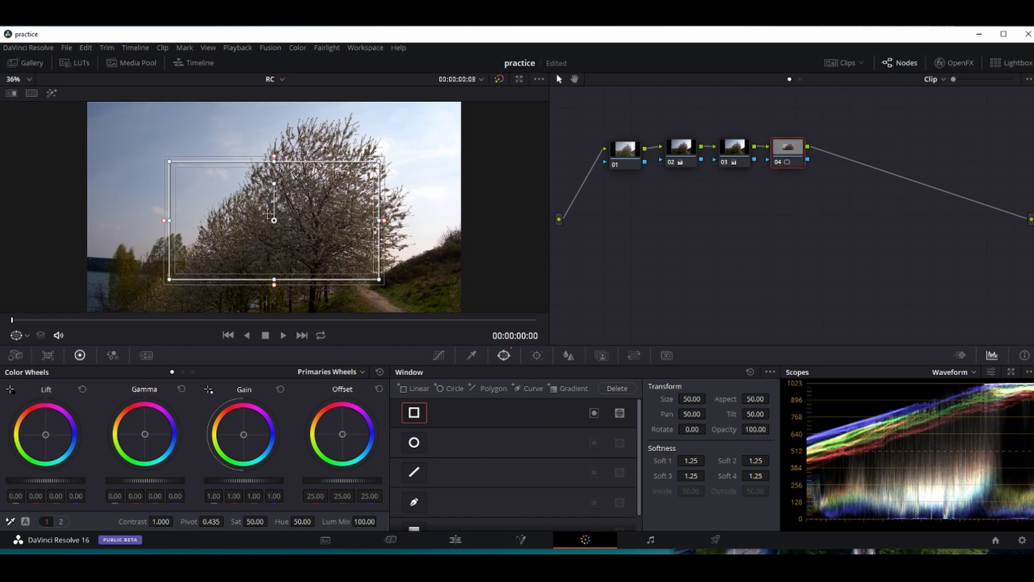
drag(281, 221, 373, 193)
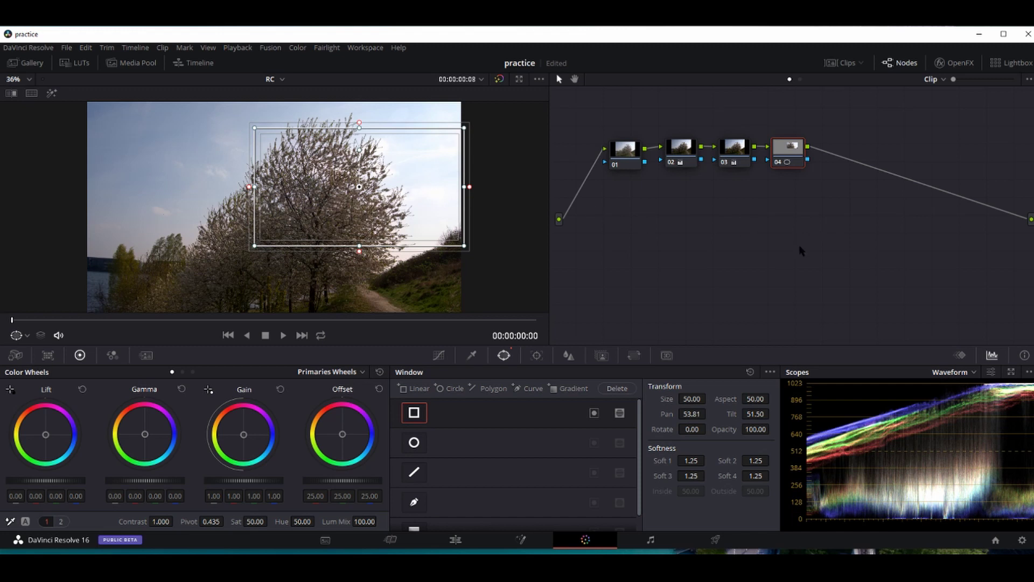
key(ctrl+z)
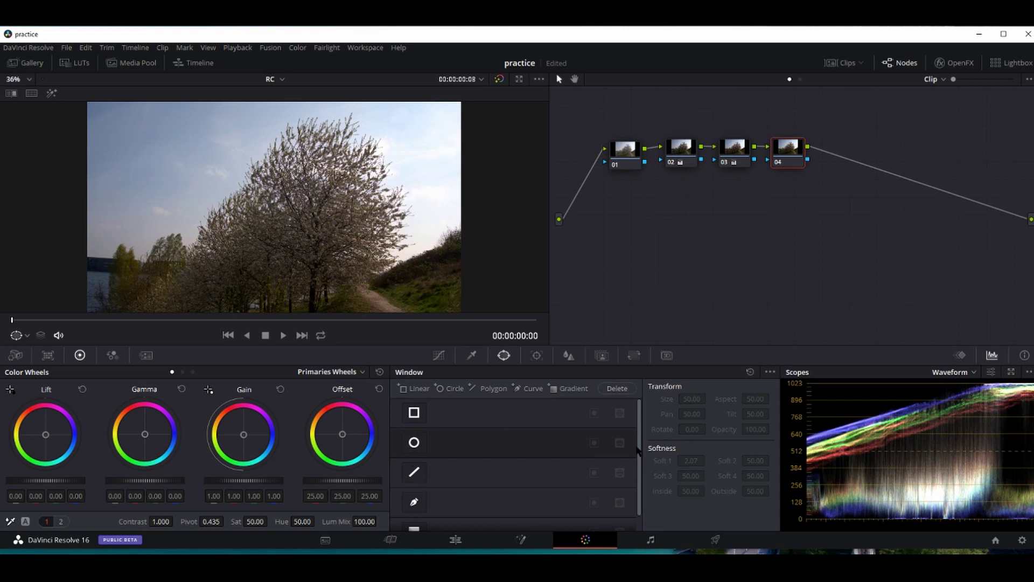
scroll(638, 453, down, 1)
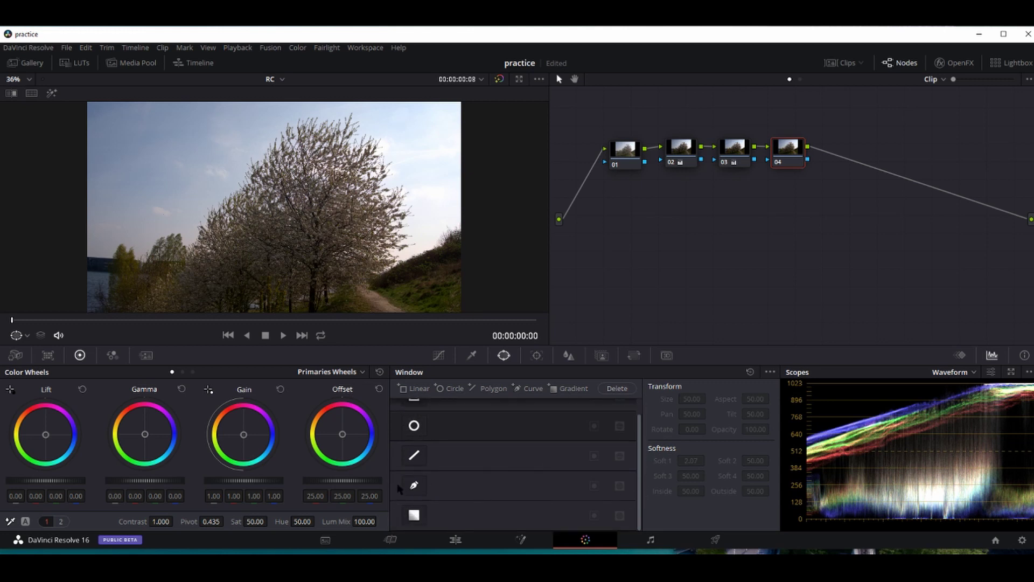
click(415, 486)
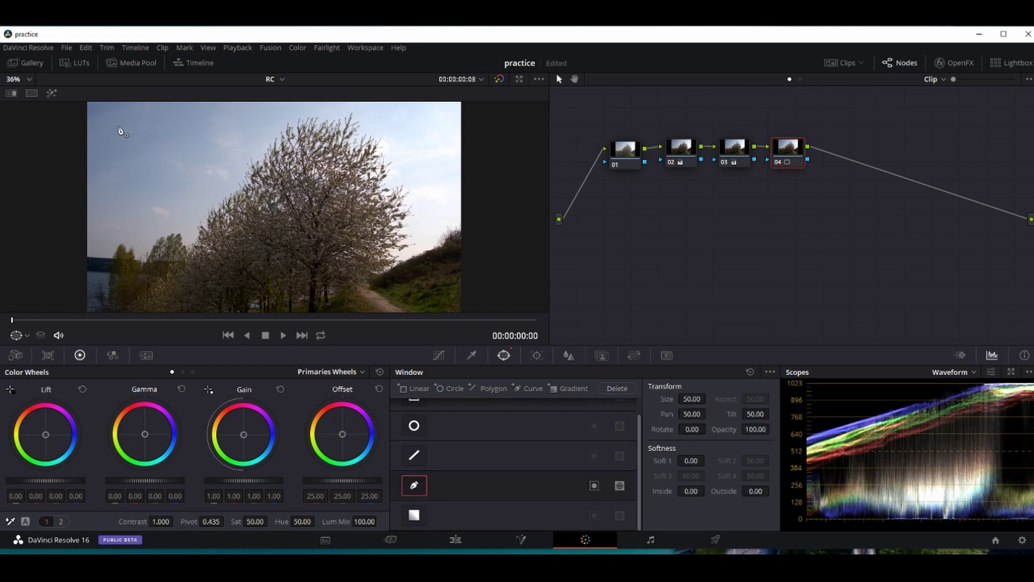
- At 12.5% viewer zoom, place curve points around the upper-right sky beyond the frame
click(11, 80)
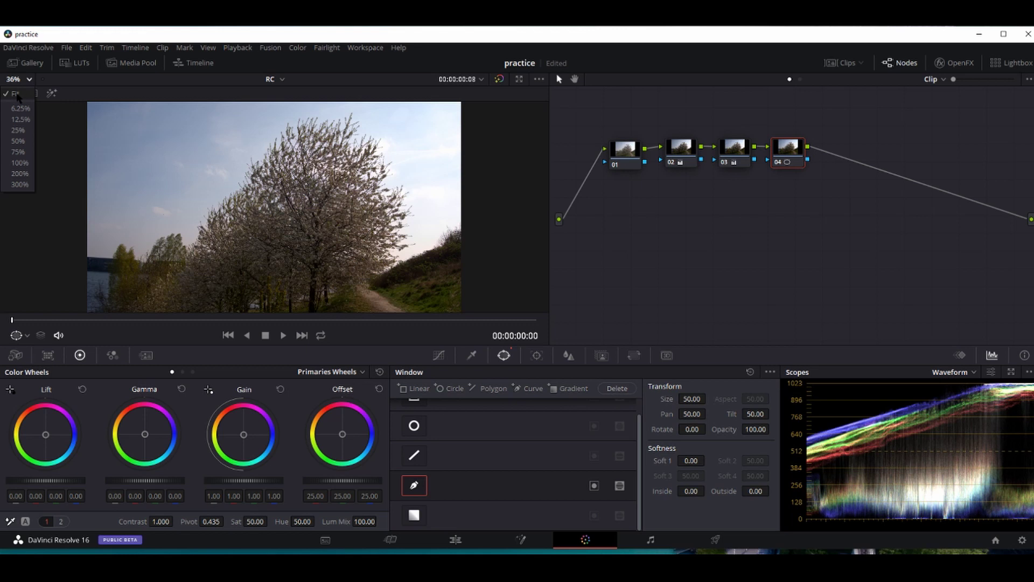
click(24, 127)
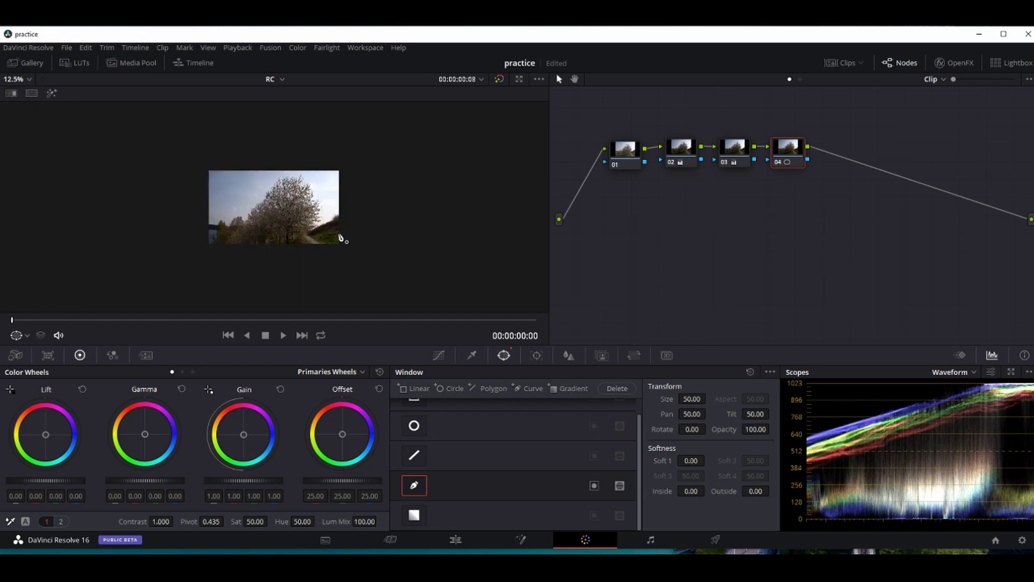
click(318, 228)
click(346, 208)
click(342, 163)
click(284, 164)
- Trace the mask down the tree edge, close the shape, and return the viewer to Fit
click(284, 182)
click(308, 187)
click(310, 230)
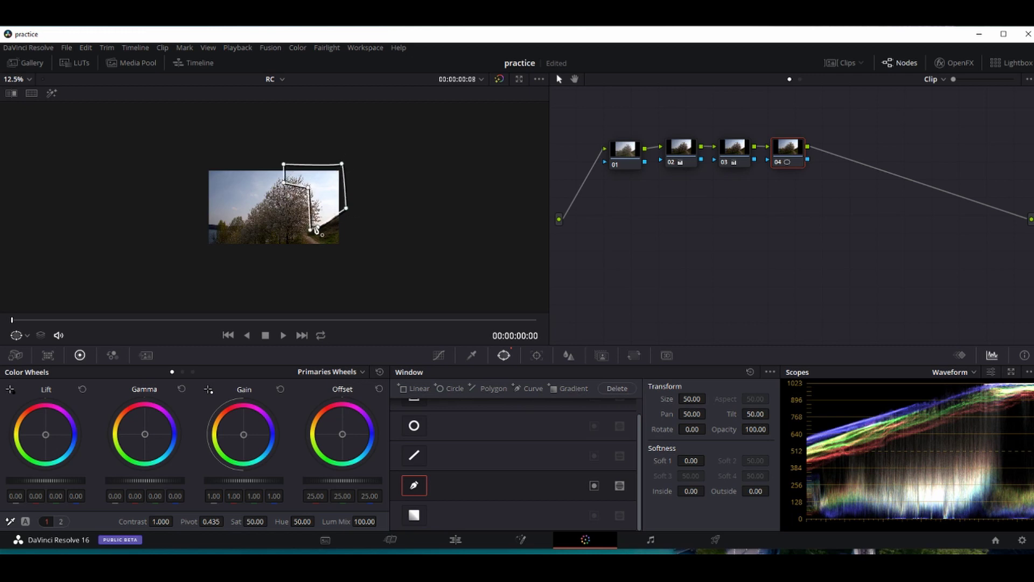
click(322, 228)
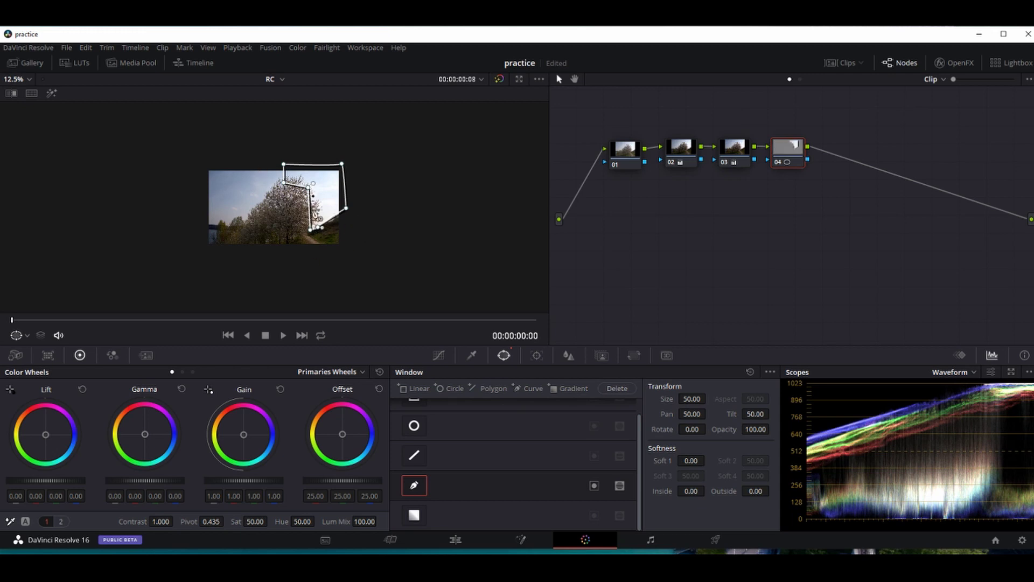
click(29, 80)
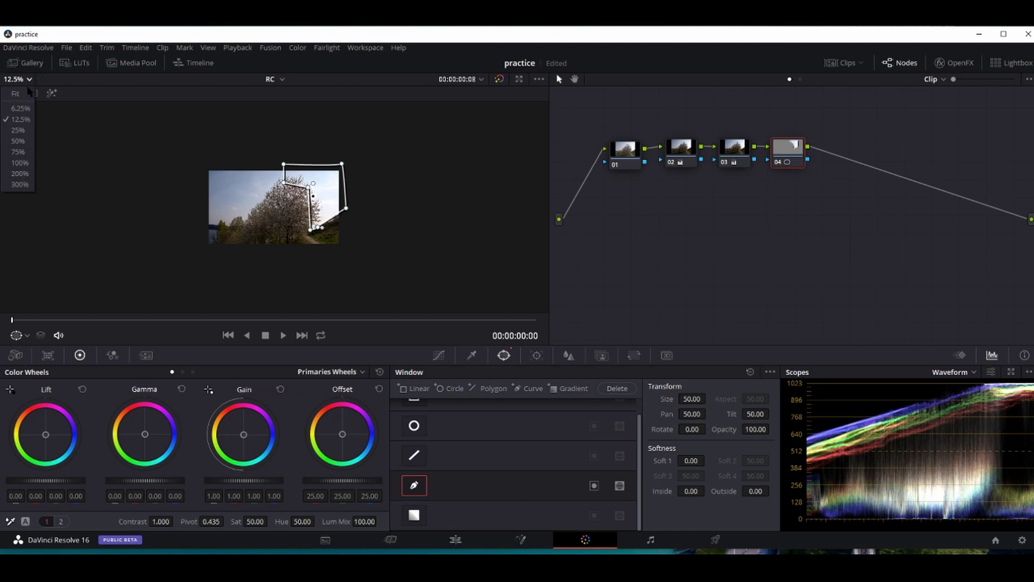
click(27, 93)
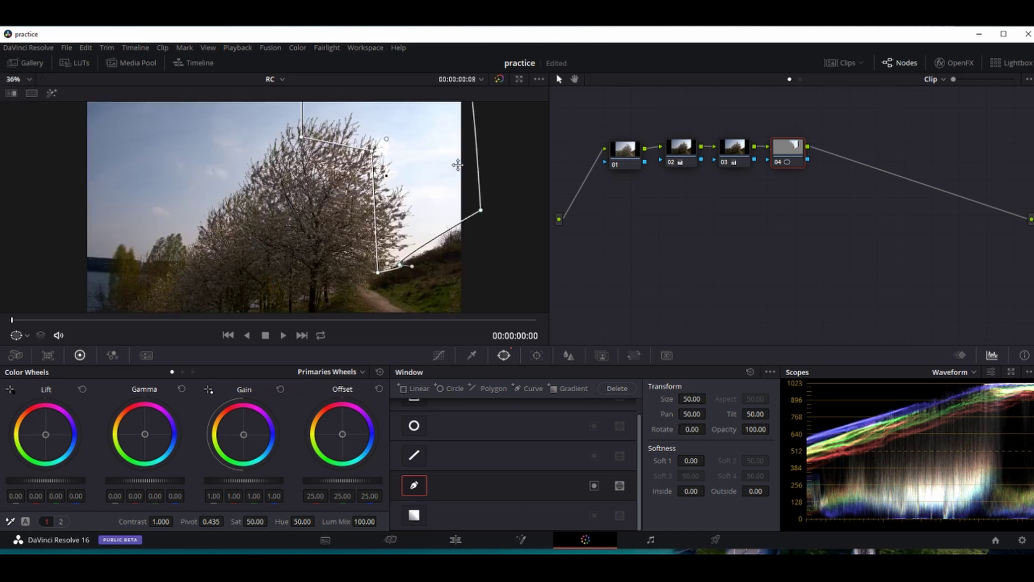
- Reshape the mask's right edge and darken the sky: gain 0.95, gamma -0.02, lower lift
drag(481, 211, 498, 222)
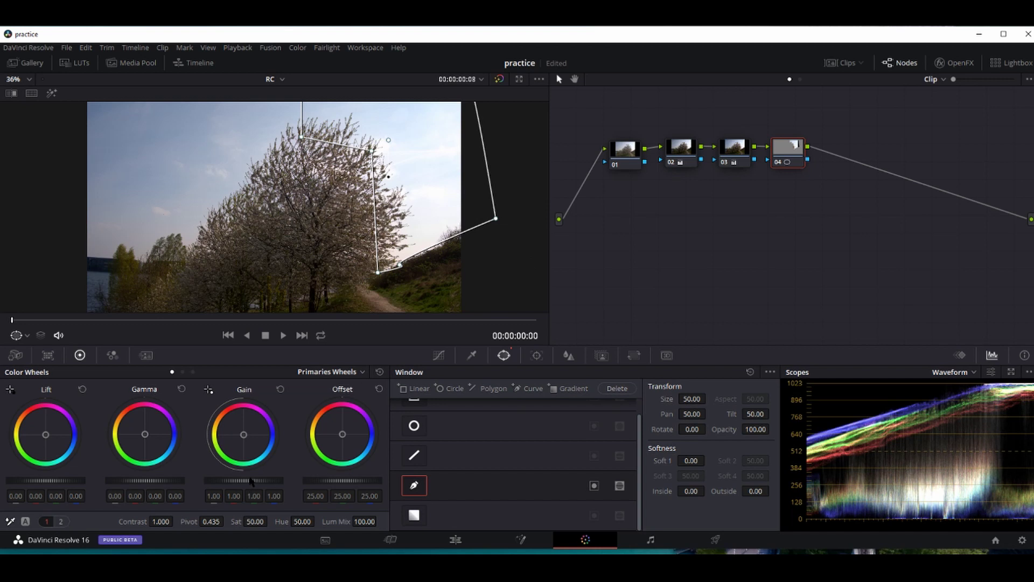
drag(250, 483, 237, 483)
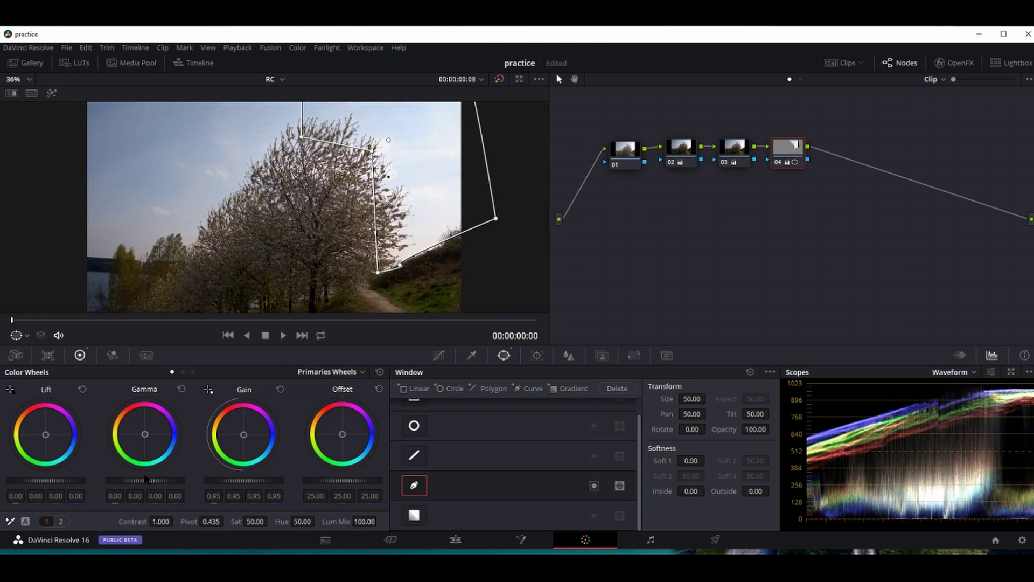
drag(144, 483, 146, 487)
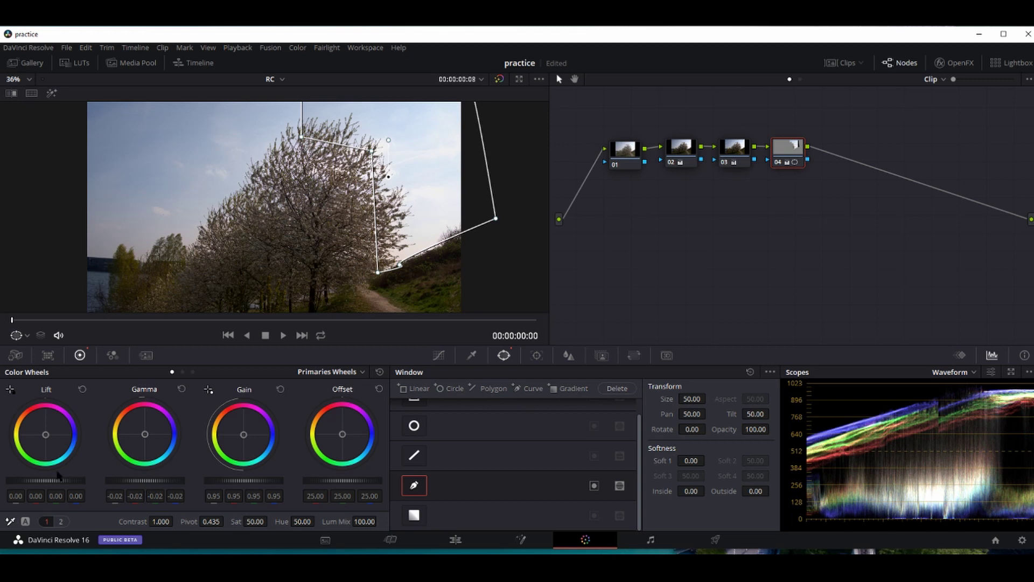
drag(53, 481, 46, 485)
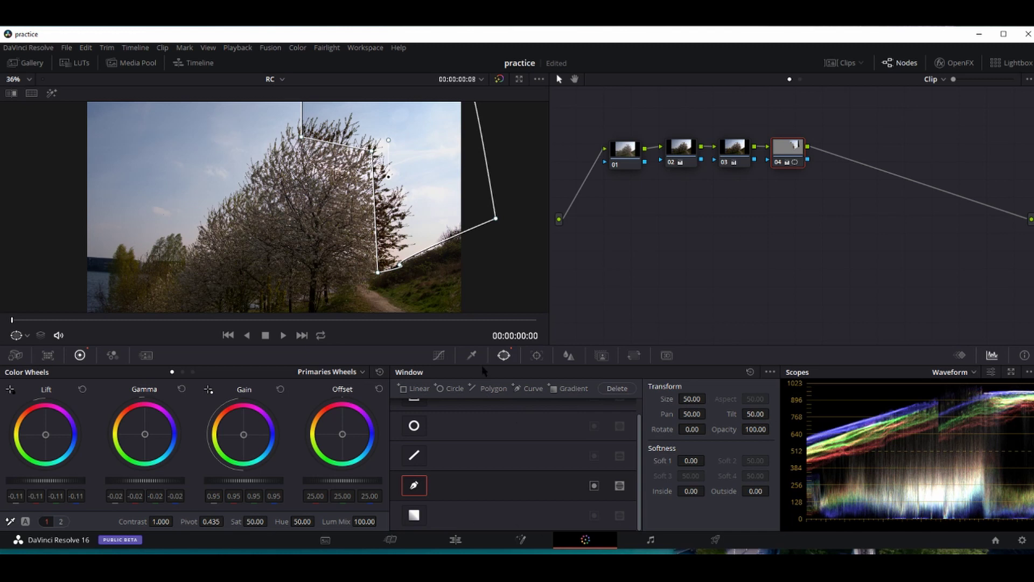
- Soften the sky mask's edge and show node 04's Custom curves editor
click(439, 356)
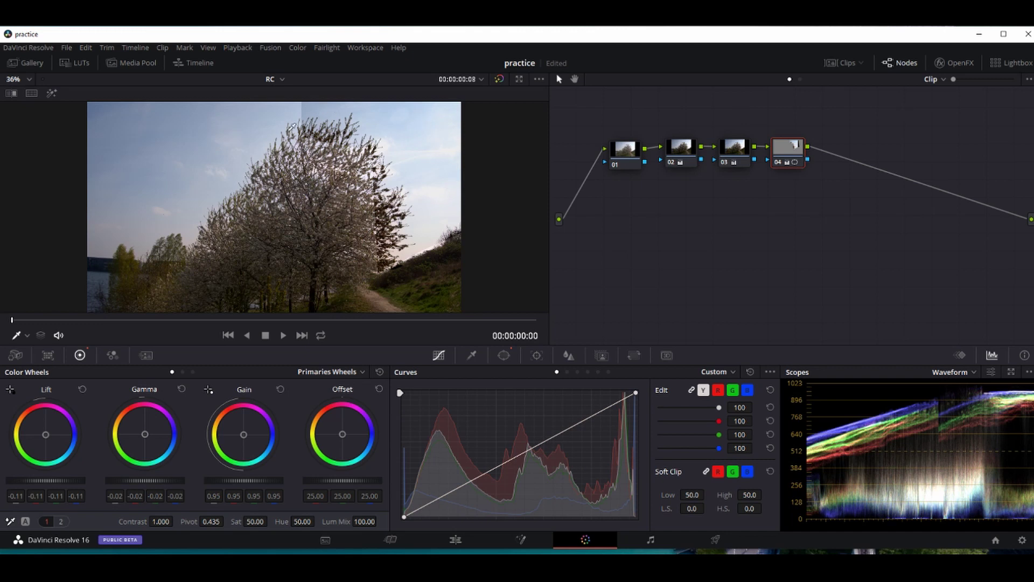
click(503, 355)
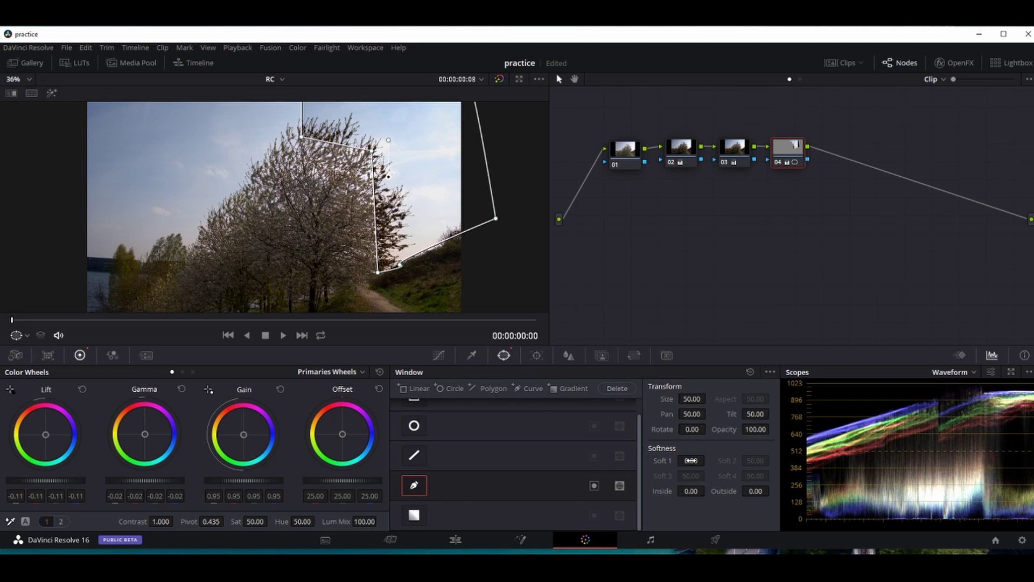
mouse_move(709, 460)
mouse_down()
mouse_move(744, 460)
mouse_move(708, 460)
mouse_up()
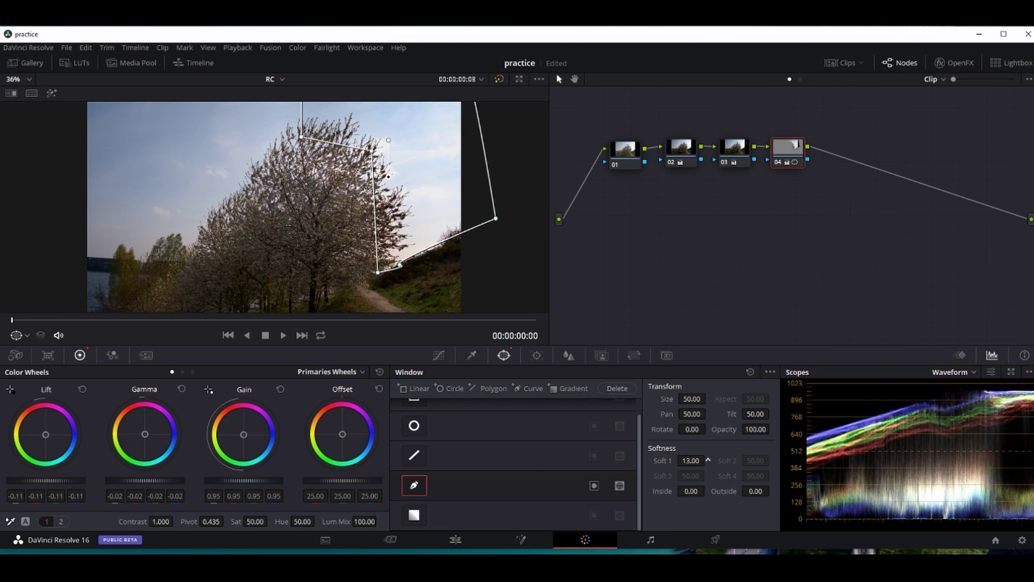
click(439, 355)
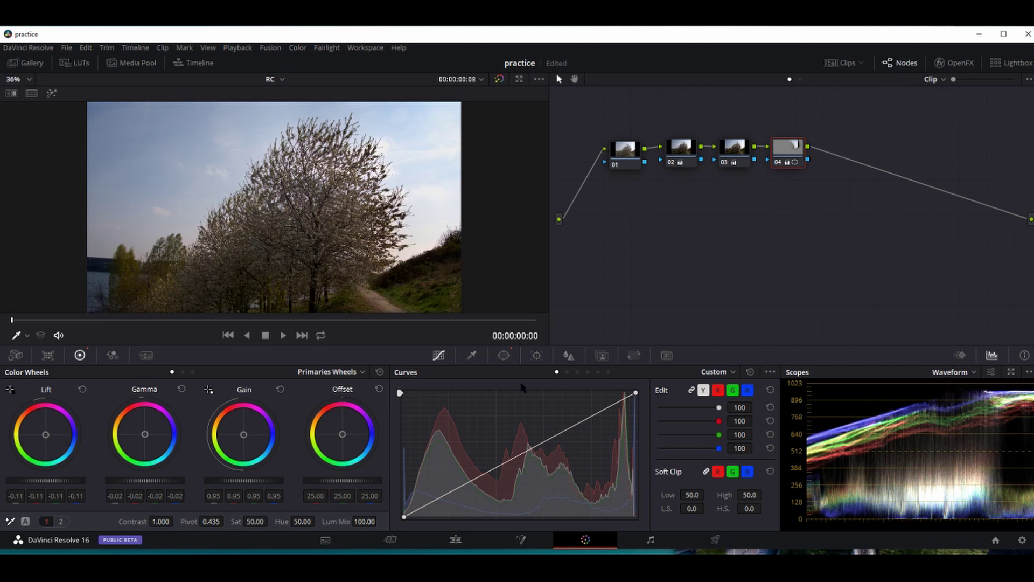
click(778, 163)
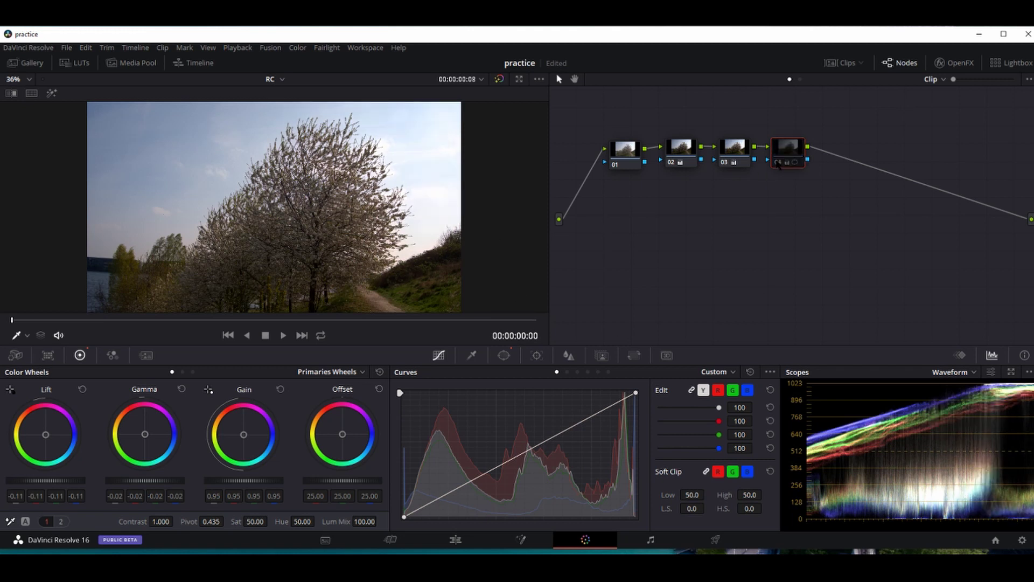
click(778, 162)
click(778, 163)
click(779, 163)
click(778, 163)
click(779, 163)
click(779, 162)
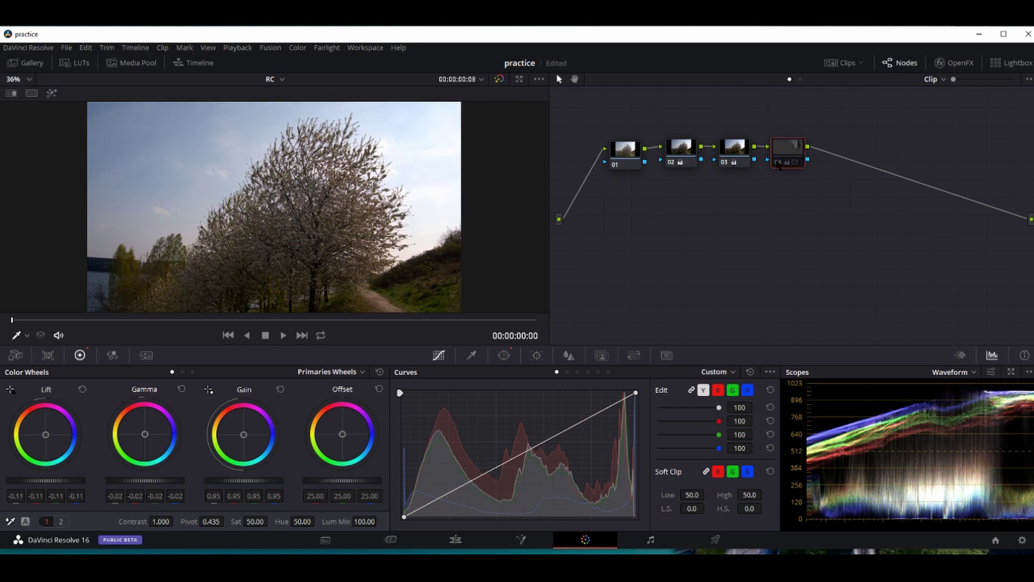
click(778, 162)
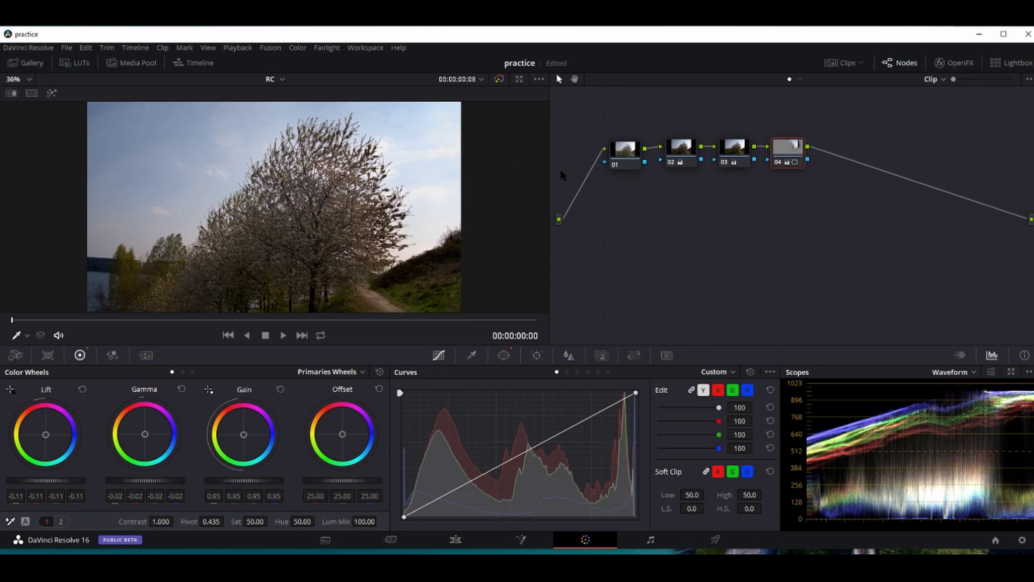
key(space)
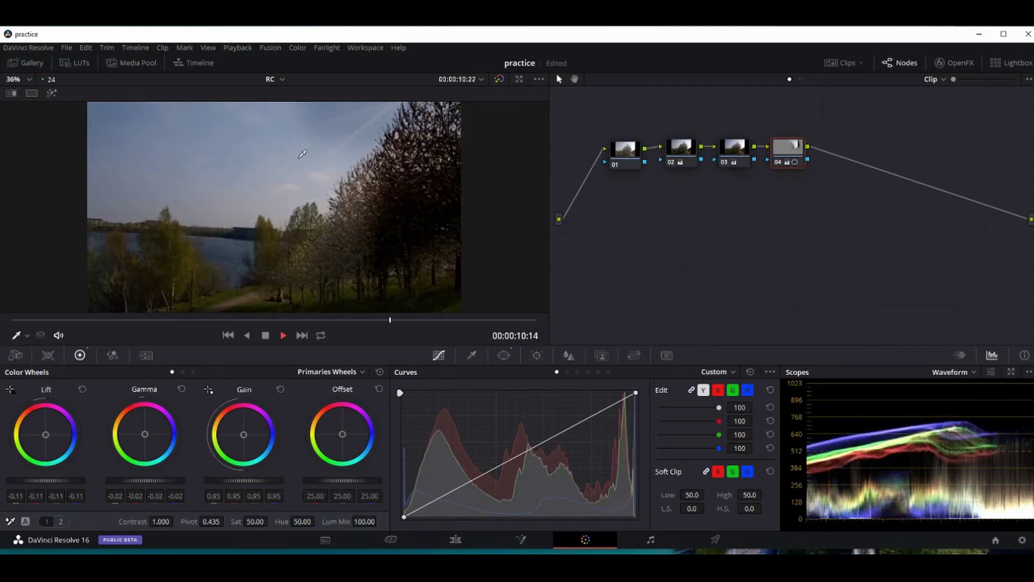
key(space)
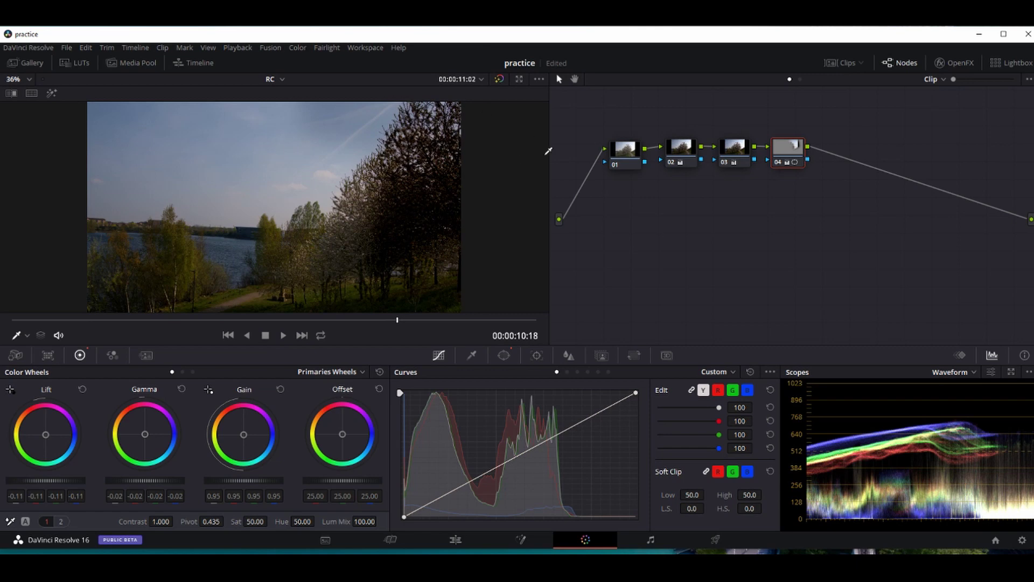
drag(398, 321, 2, 349)
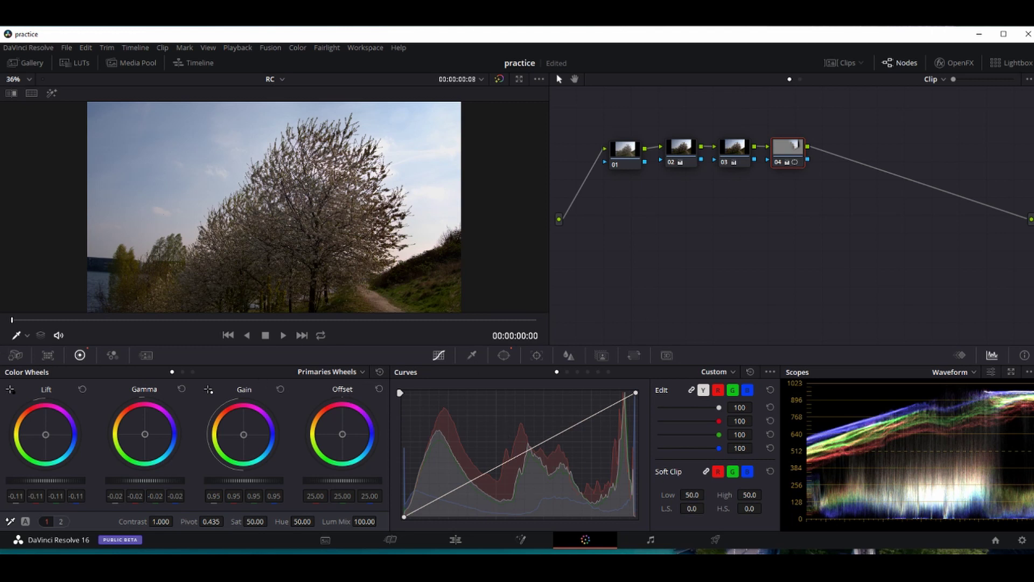
key(shift+s)
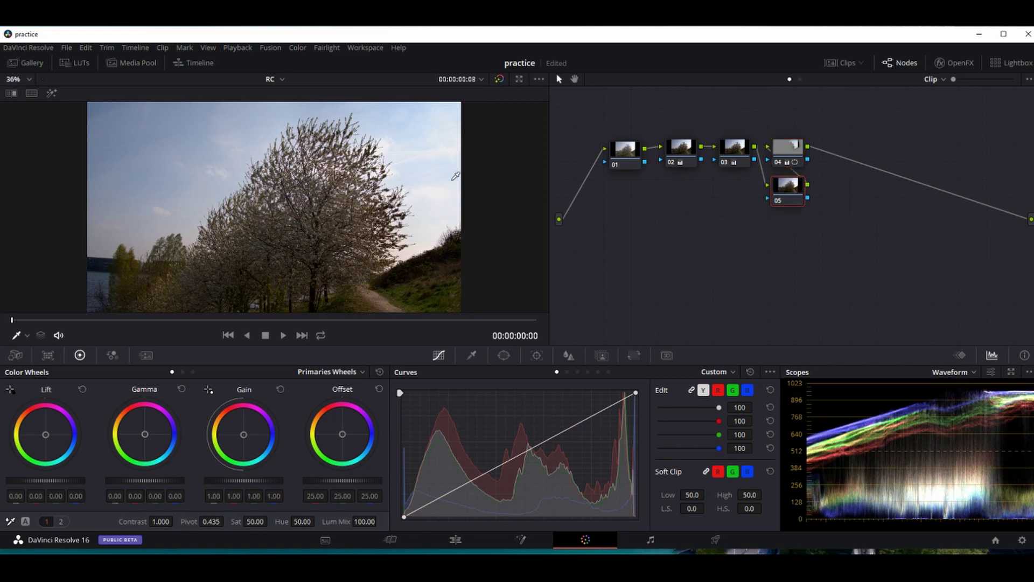
key(ctrl+z)
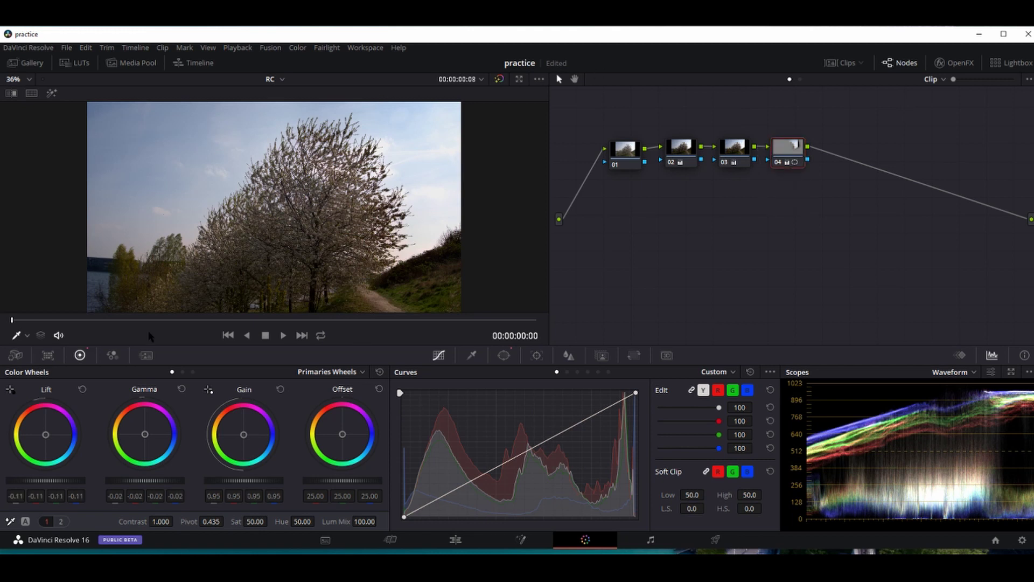
- Open the Editing Example project from Project Manager and view it on the Color page
click(452, 540)
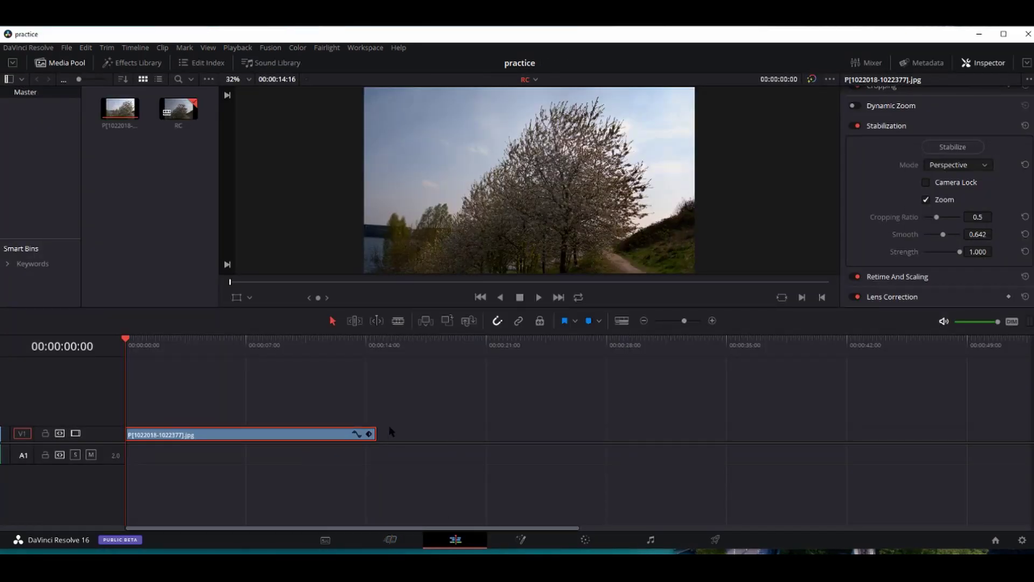
key(shift+1)
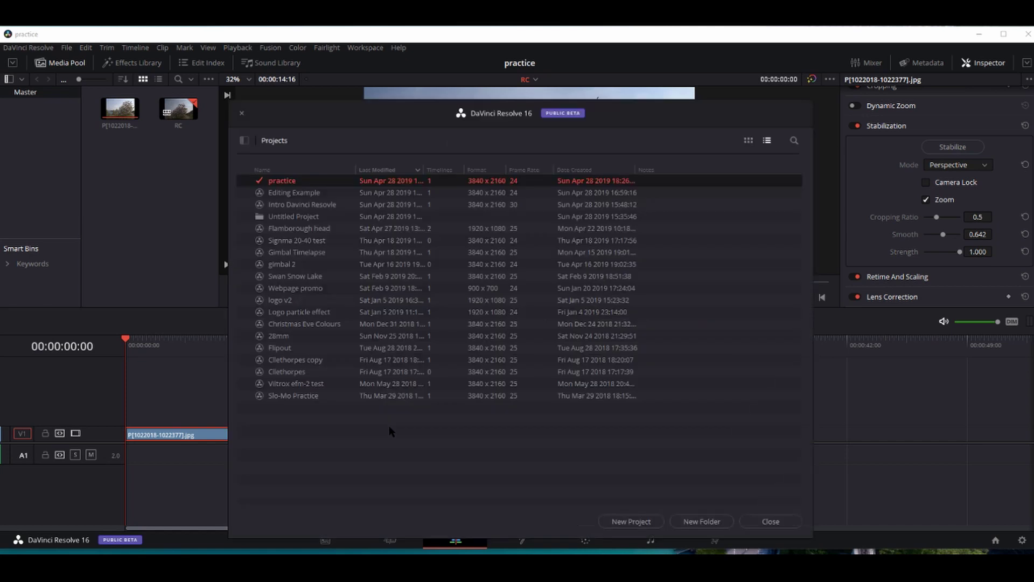
double_click(296, 193)
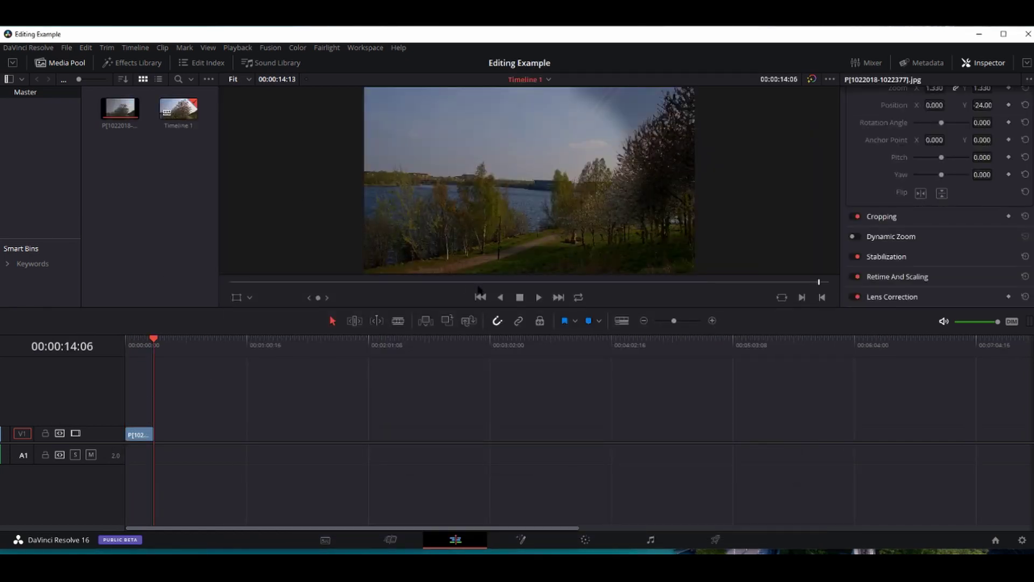
click(586, 540)
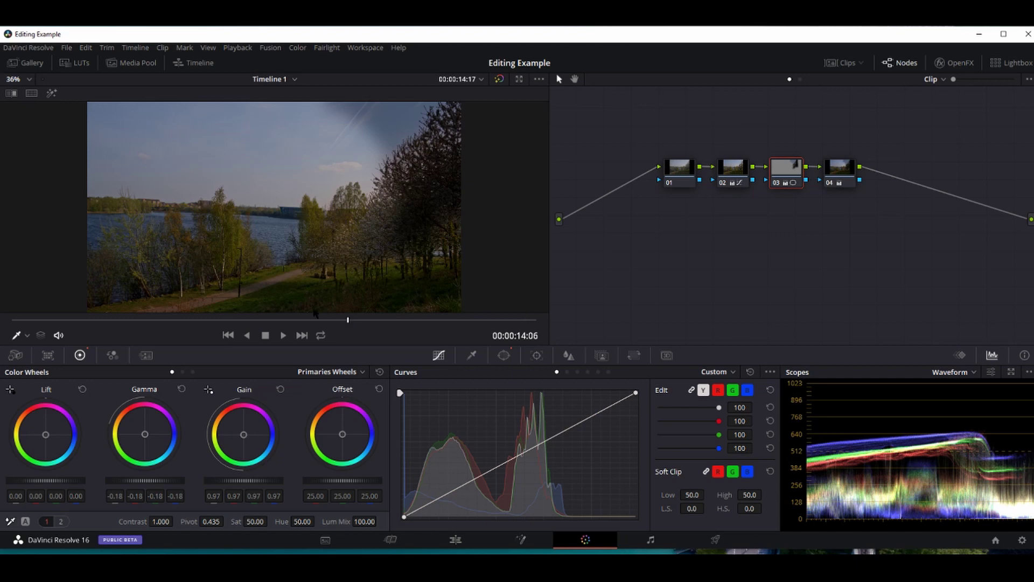
drag(315, 318, 2, 336)
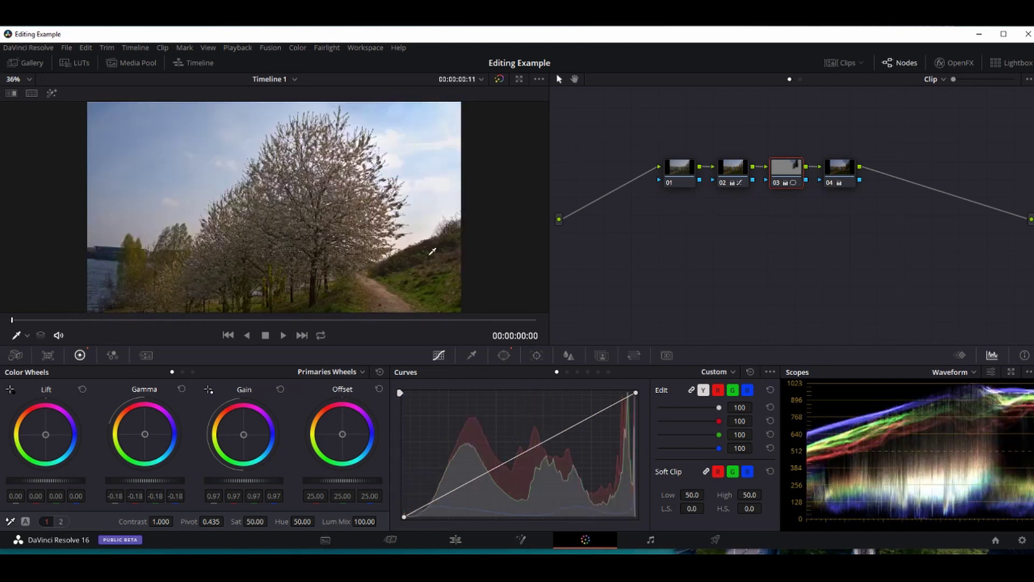
click(776, 184)
click(776, 184)
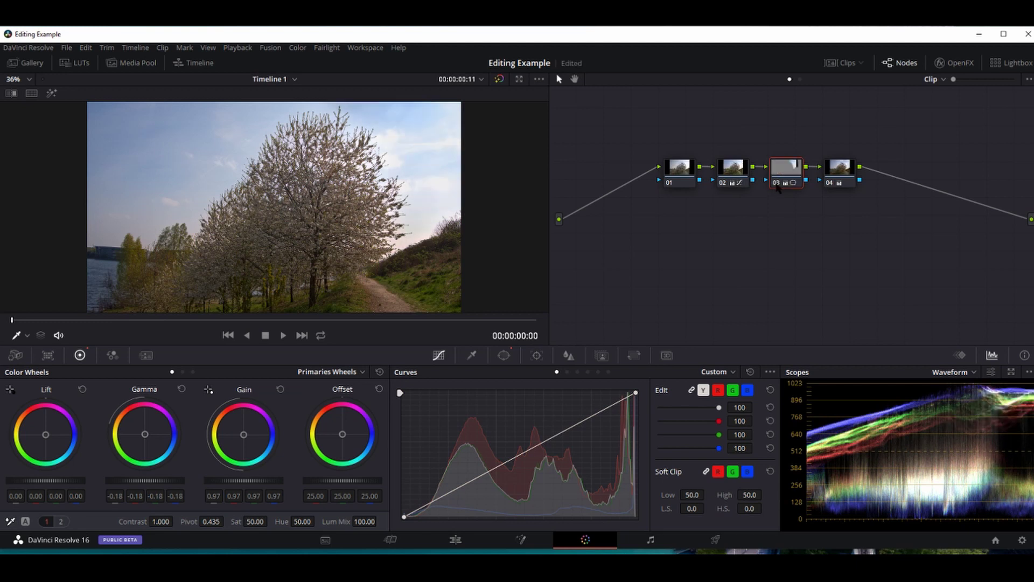
click(777, 184)
click(777, 184)
click(777, 185)
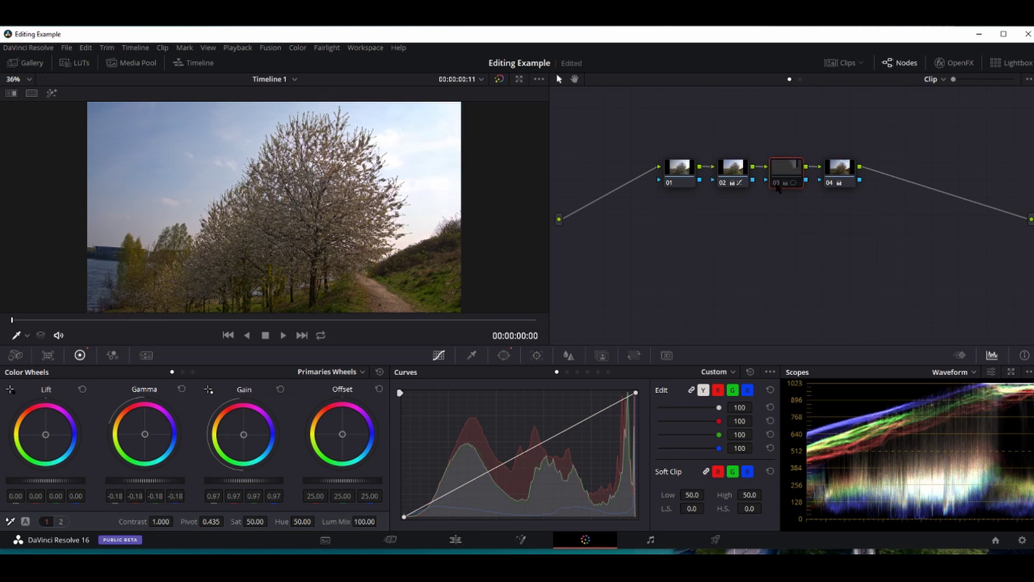
click(776, 184)
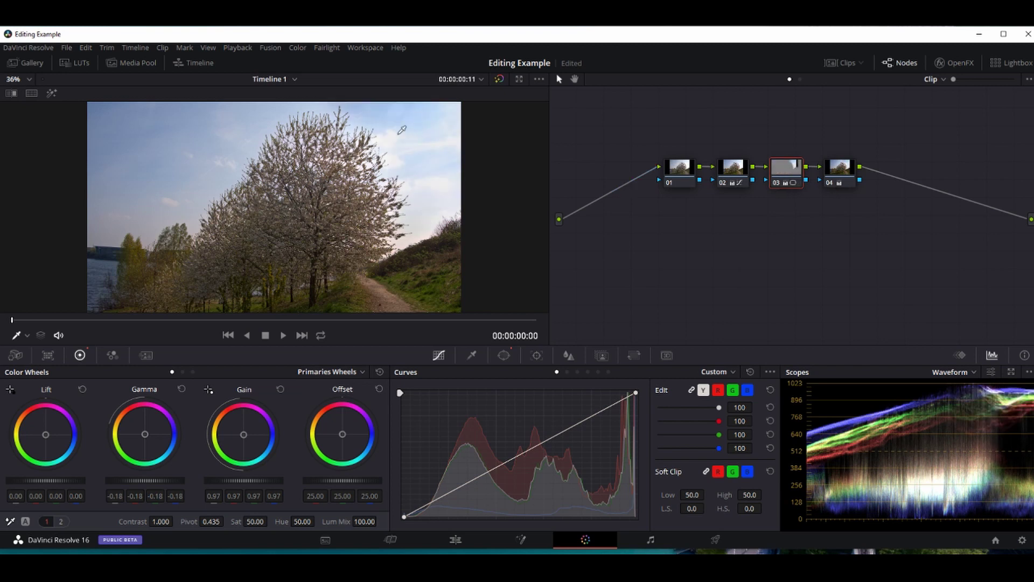
- Set the viewer overlay to Power Window to display node 03's curved sky mask
click(18, 335)
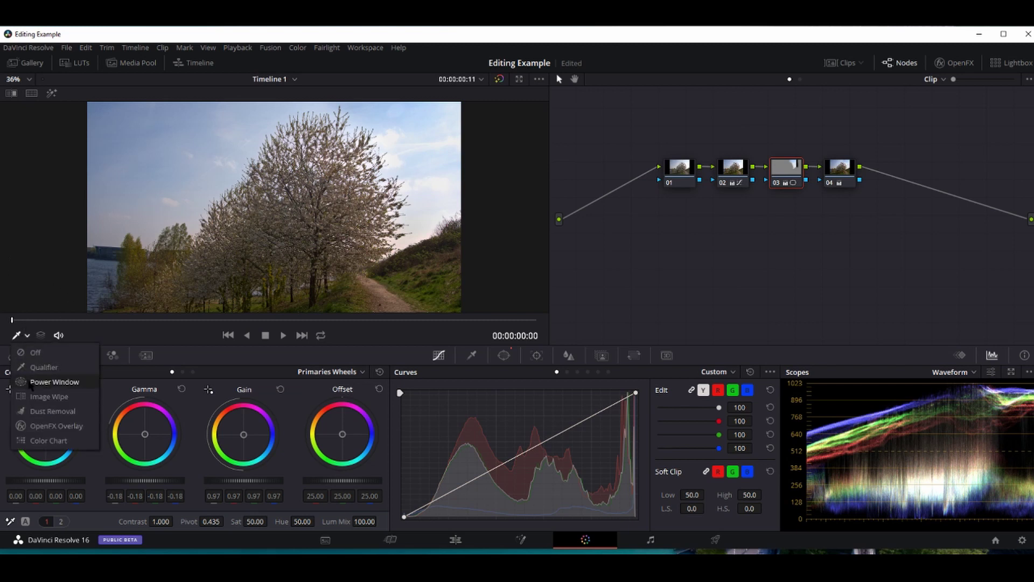
click(30, 383)
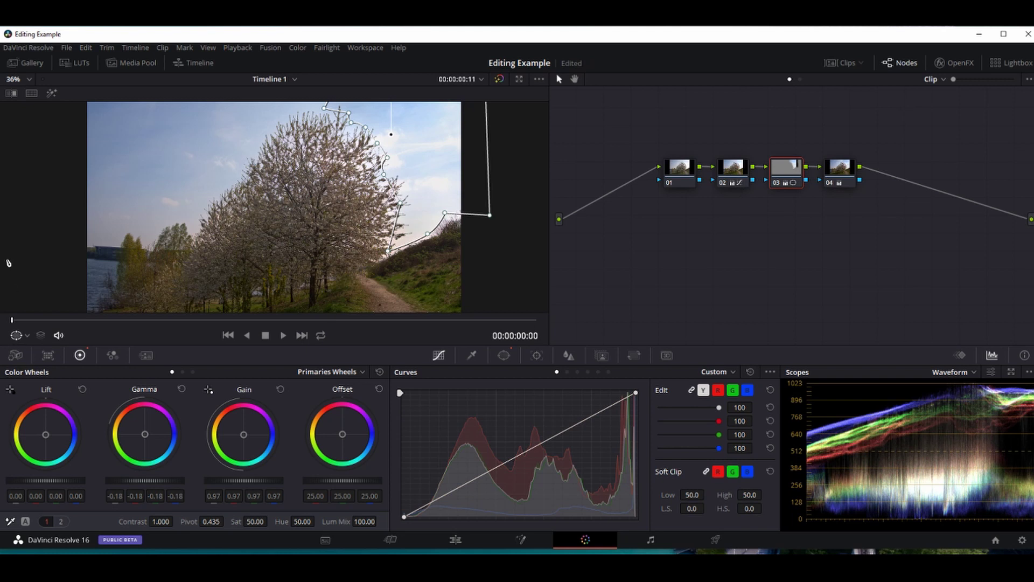
click(16, 335)
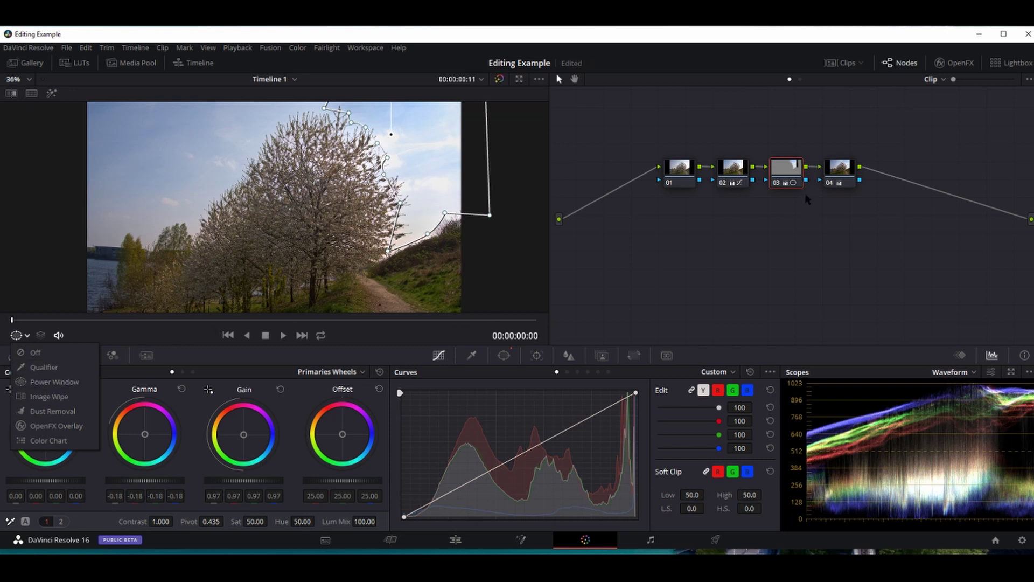
click(789, 171)
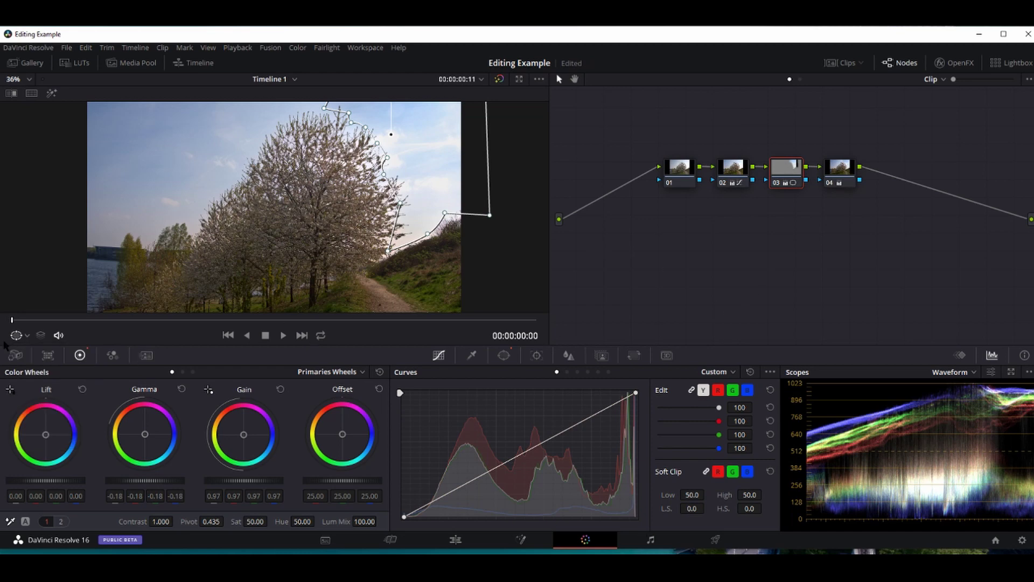
key(space)
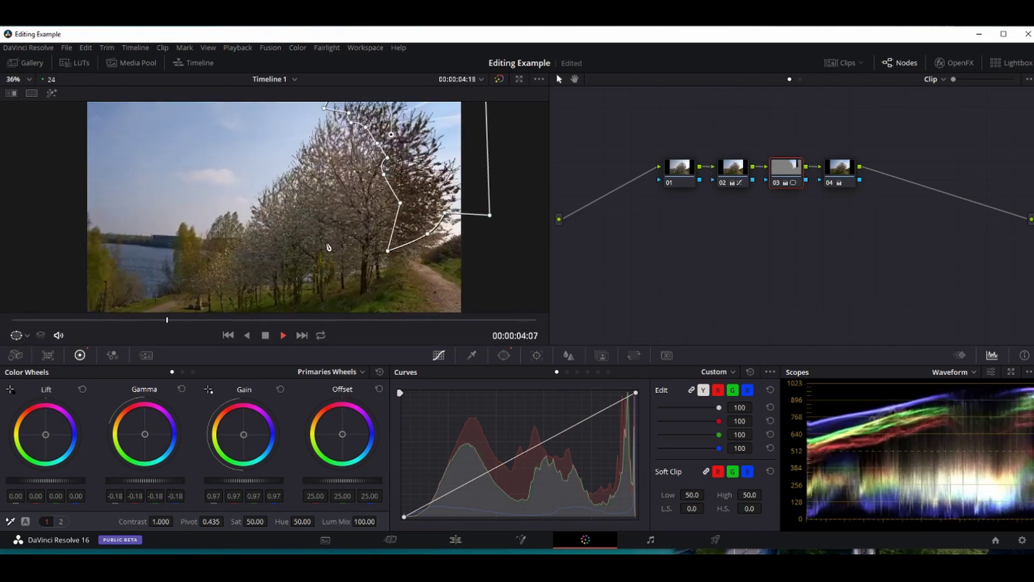
key(space)
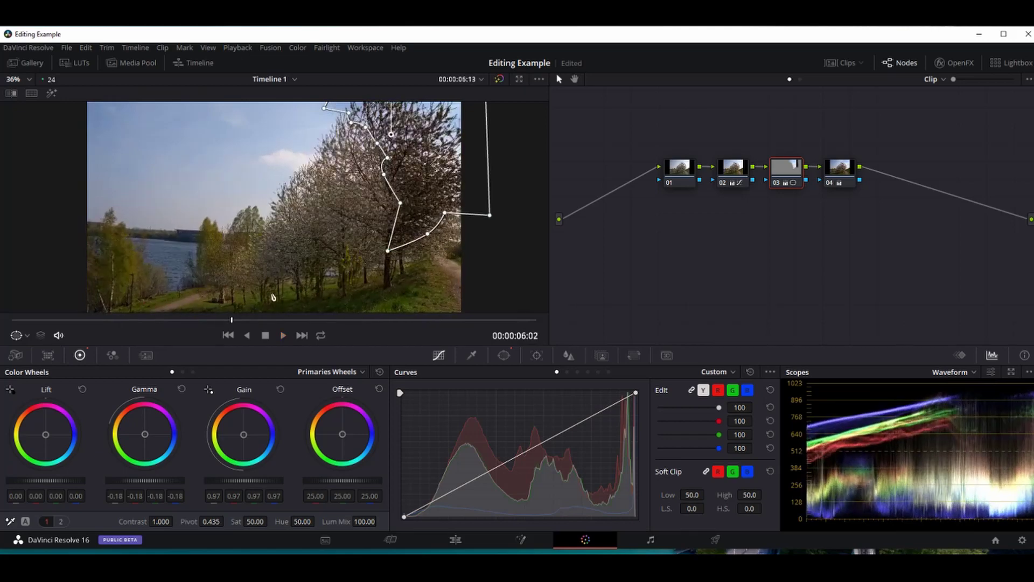
click(128, 321)
key(Up)
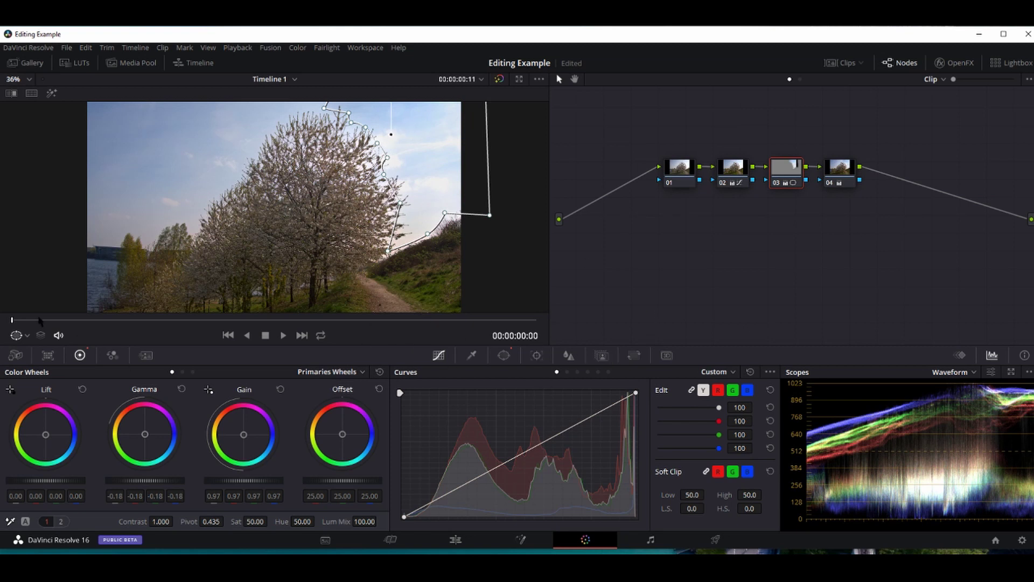
drag(12, 320, 156, 325)
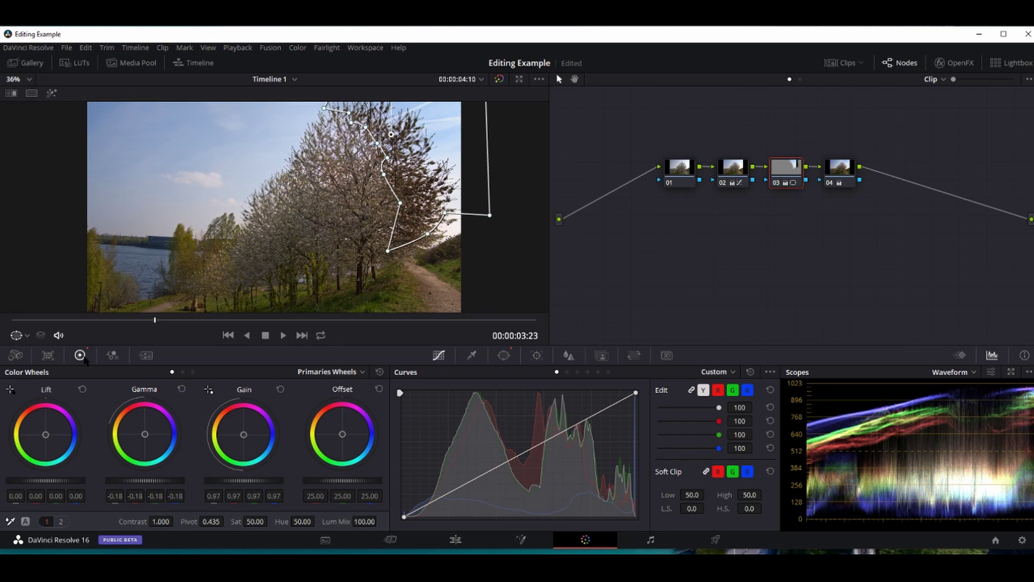
drag(91, 321, 3, 333)
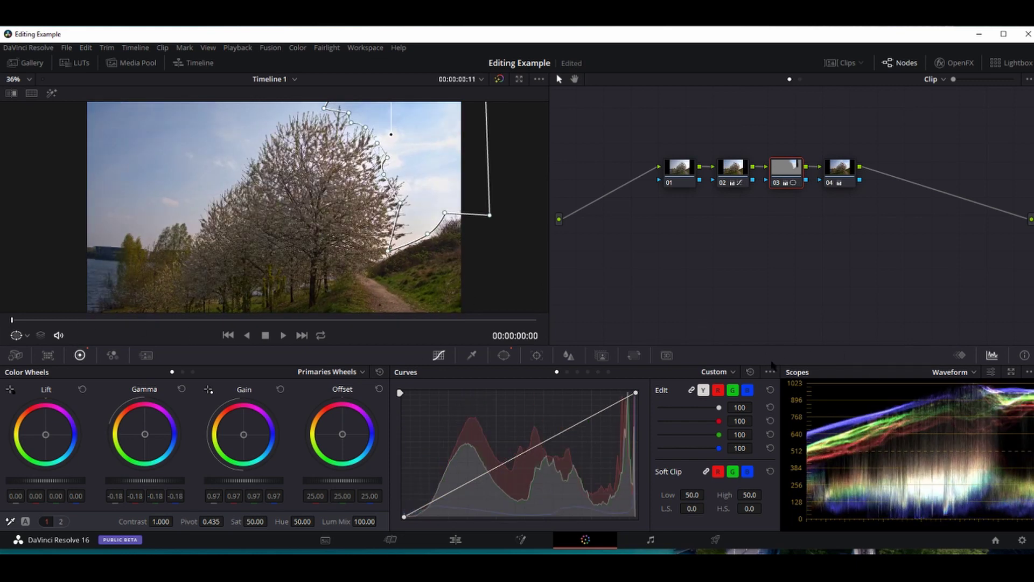
- Show the Keyframes timeline and the Window palette's shape, transform and softness settings
click(961, 355)
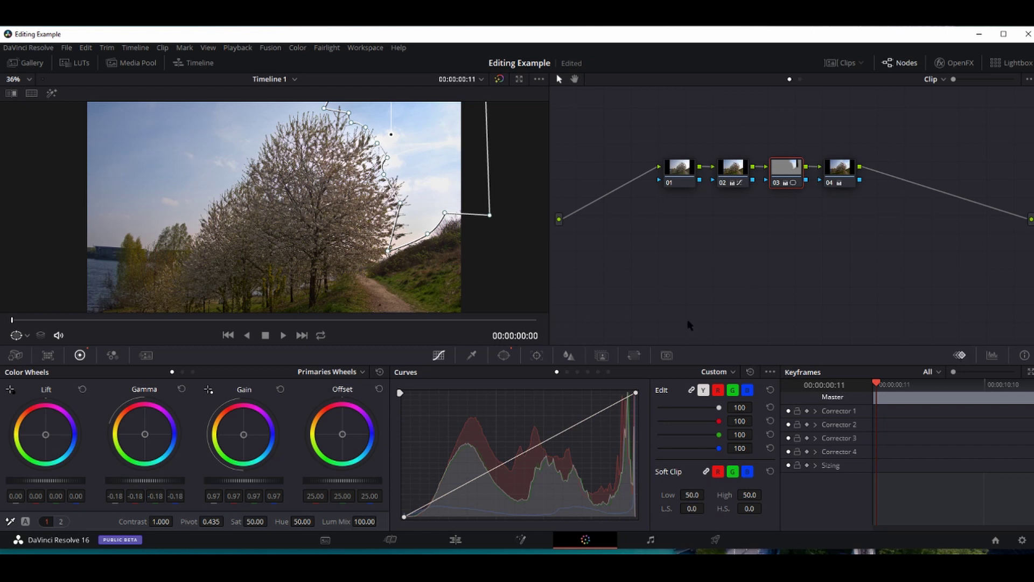
click(504, 356)
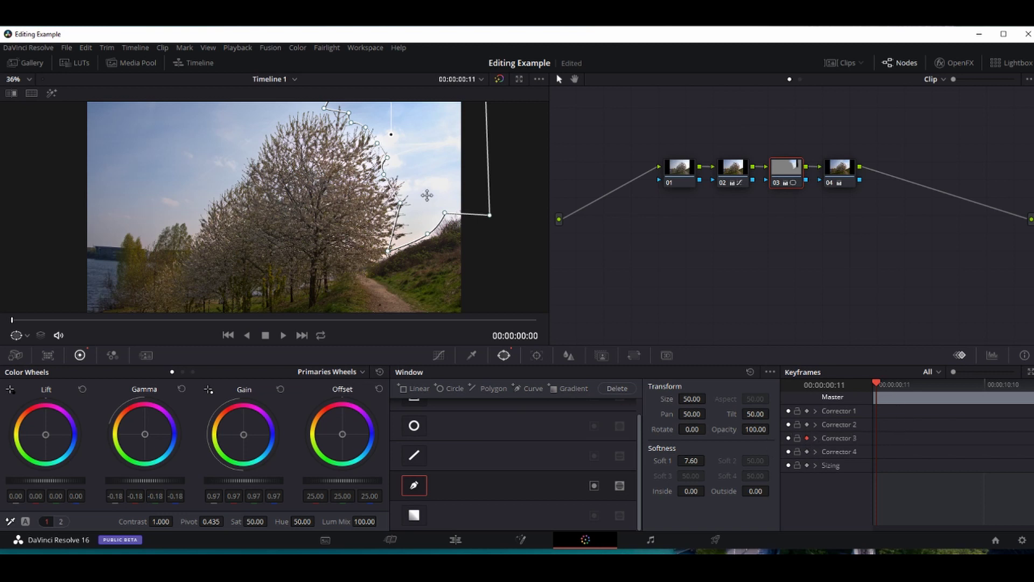
- Keyframe the sky mask at 00:00:05:05 and 00:00:06:21, shifting it to Pan 54.42, Tilt 51.53
drag(405, 162, 407, 163)
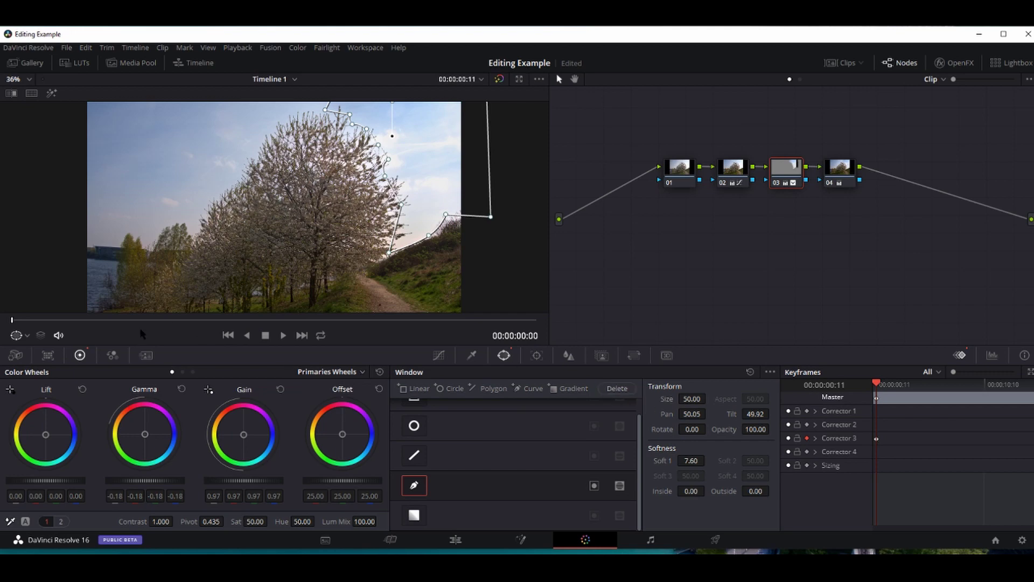
drag(12, 320, 183, 320)
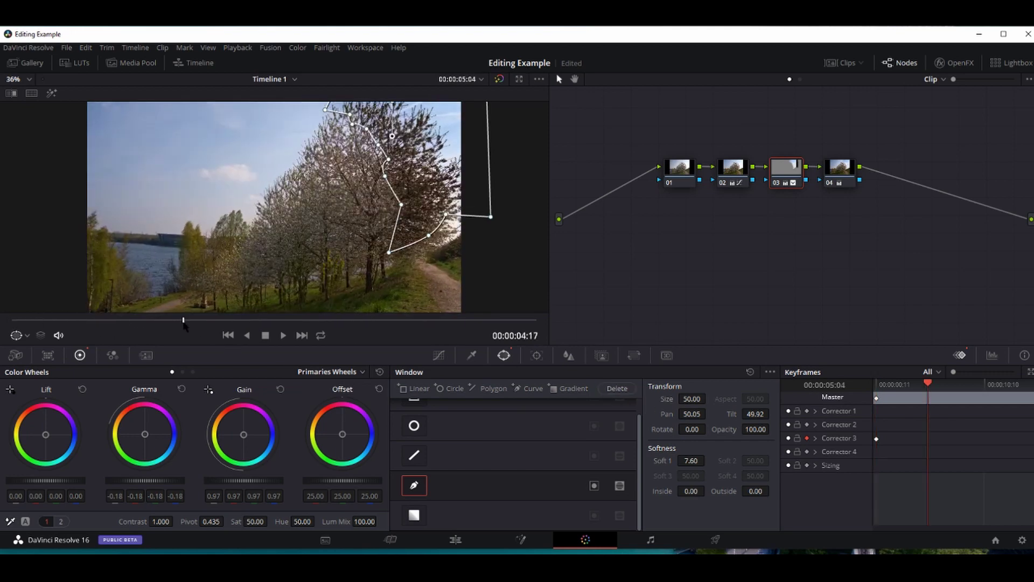
drag(428, 178, 509, 151)
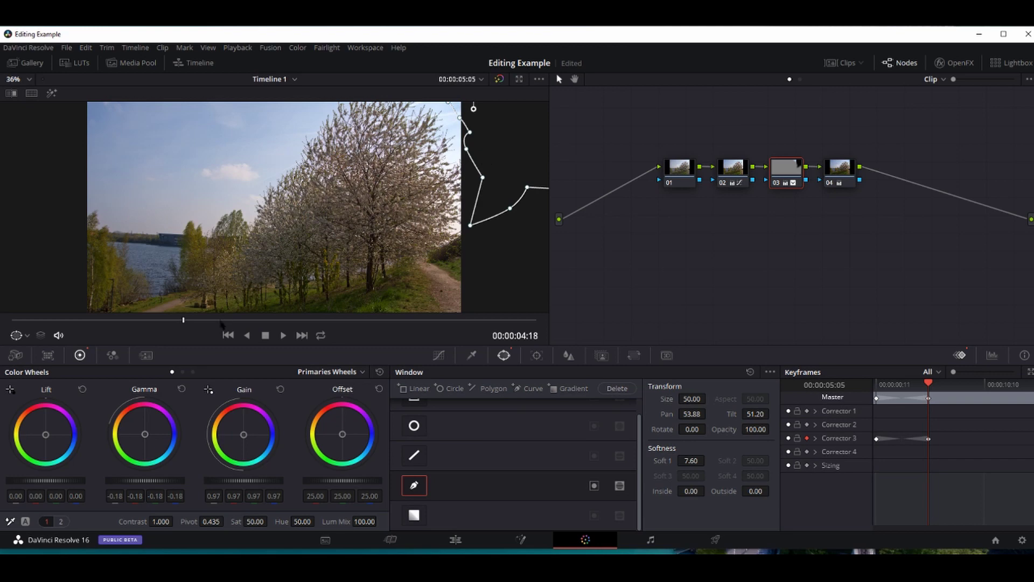
key(space)
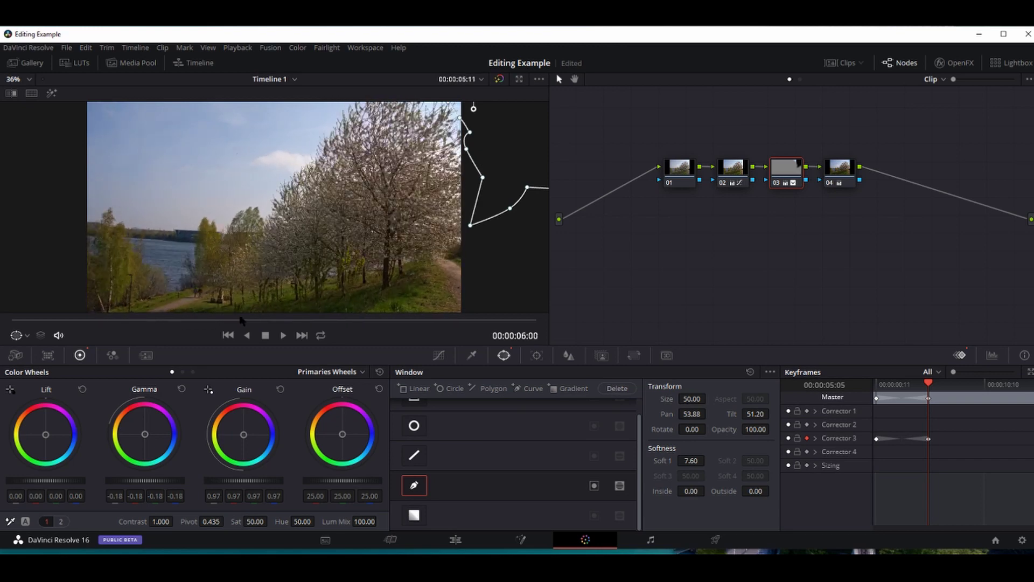
drag(535, 156, 558, 152)
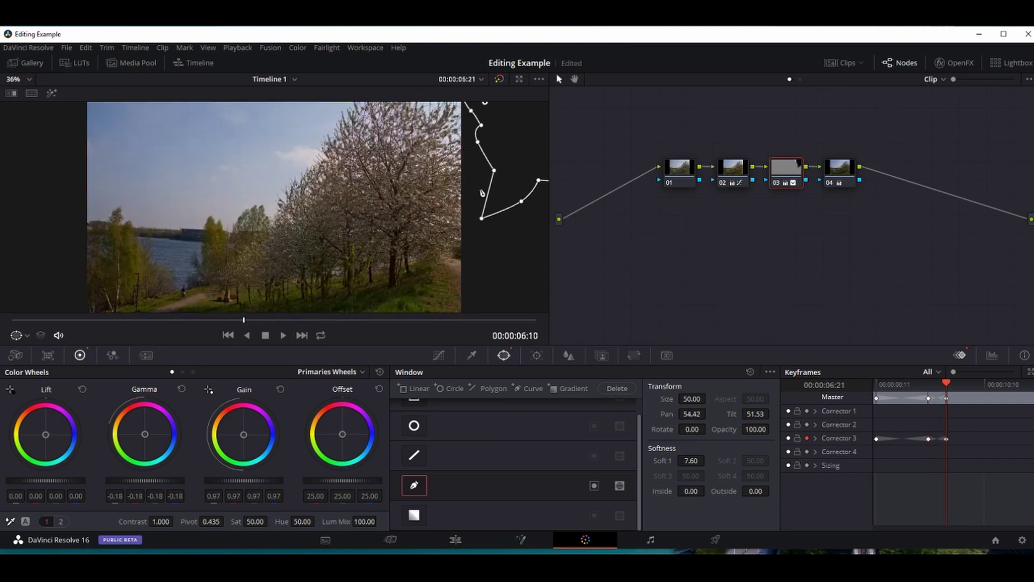
click(21, 80)
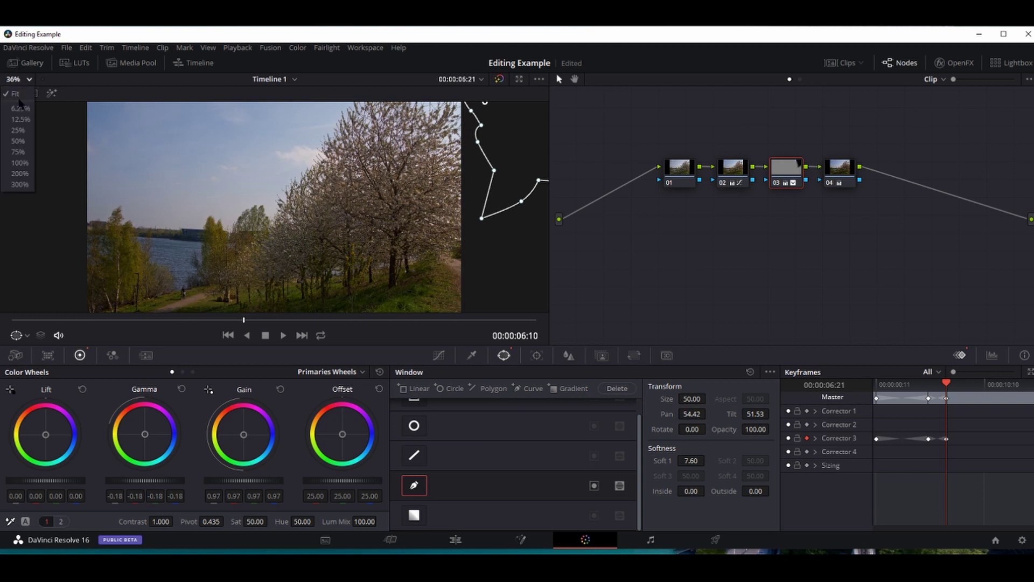
- Move the sky power window right and up to Pan 55.23, Tilt 51.83 on the 00:00:06:21 keyframe
click(22, 119)
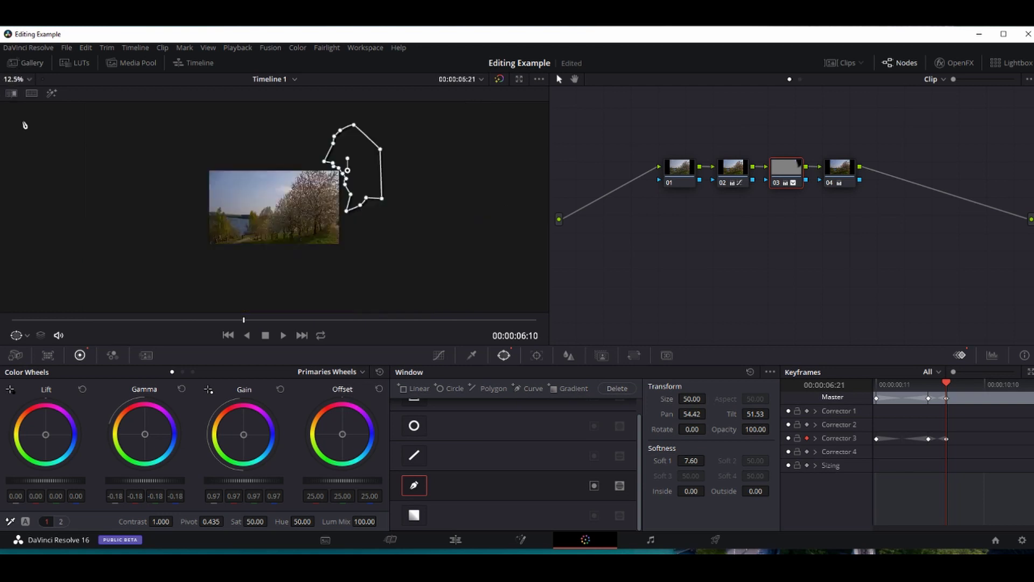
drag(378, 185, 384, 183)
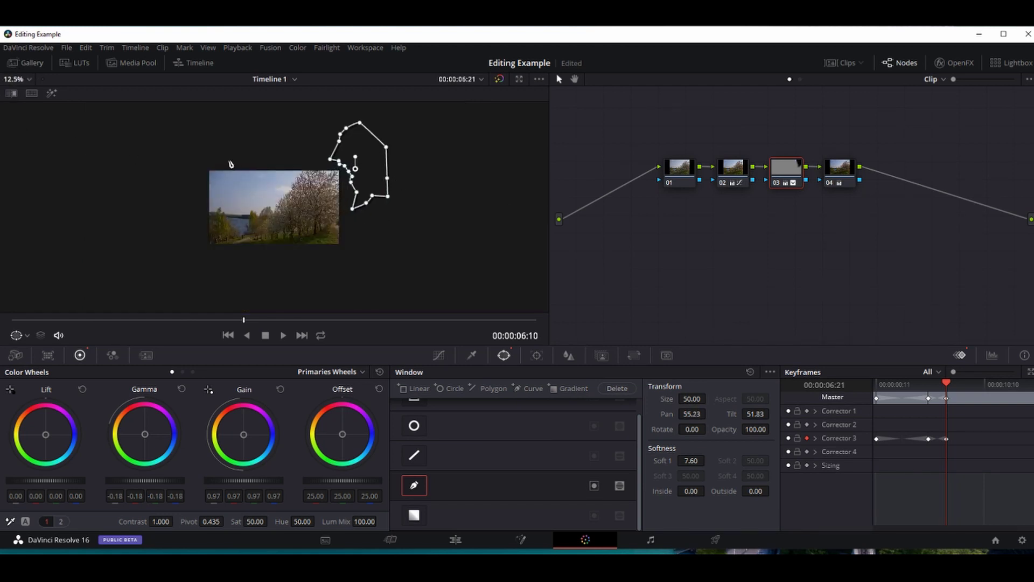
click(20, 82)
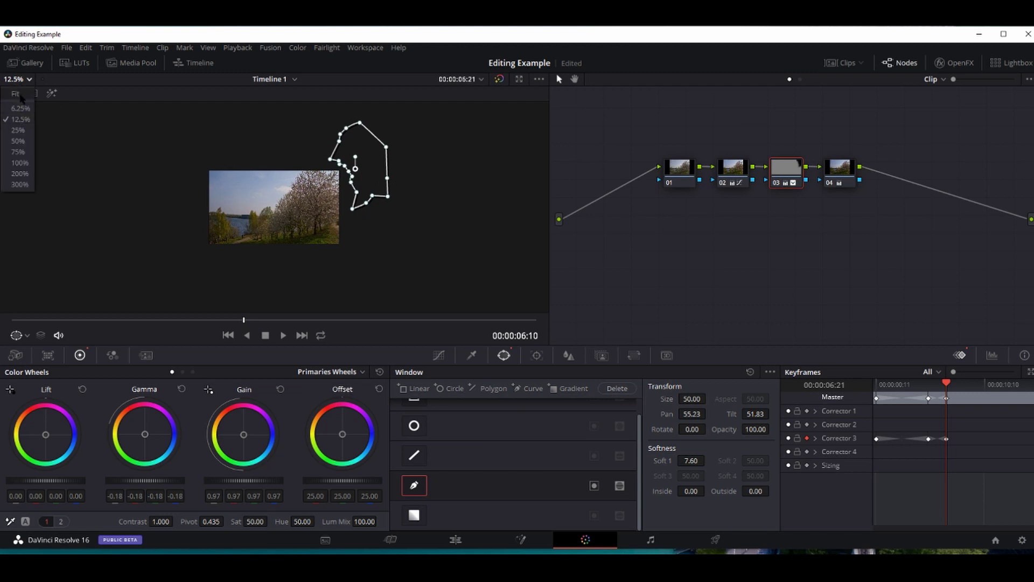
click(21, 95)
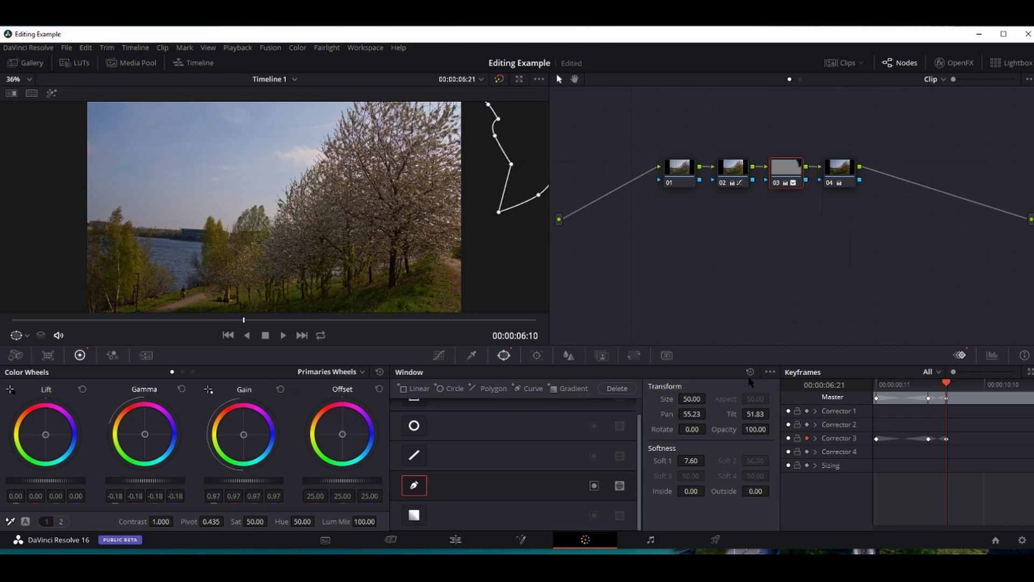
- From the clip start, realign the sky mask with the treeline at the two-second mark
drag(240, 321, 11, 342)
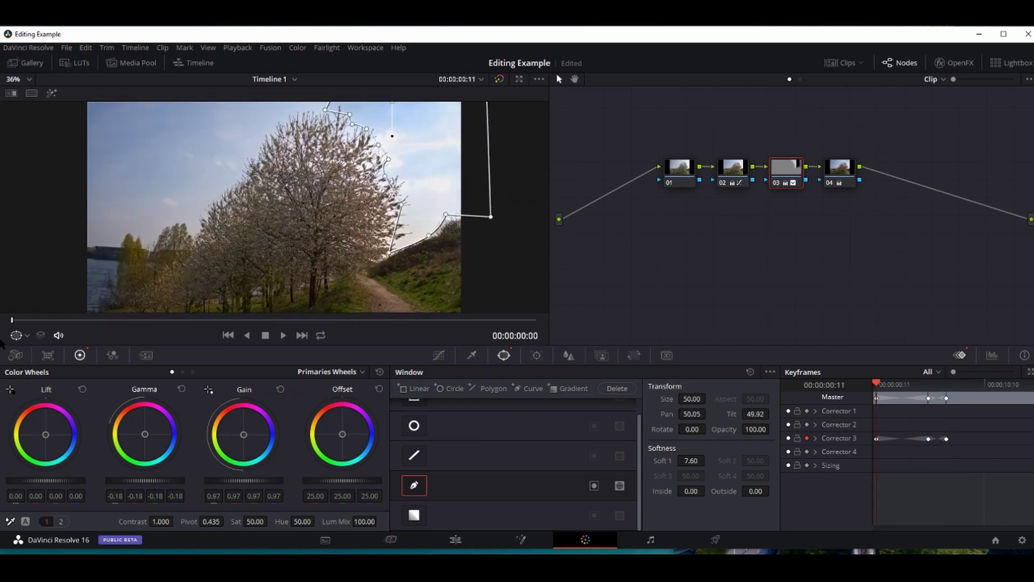
key(space)
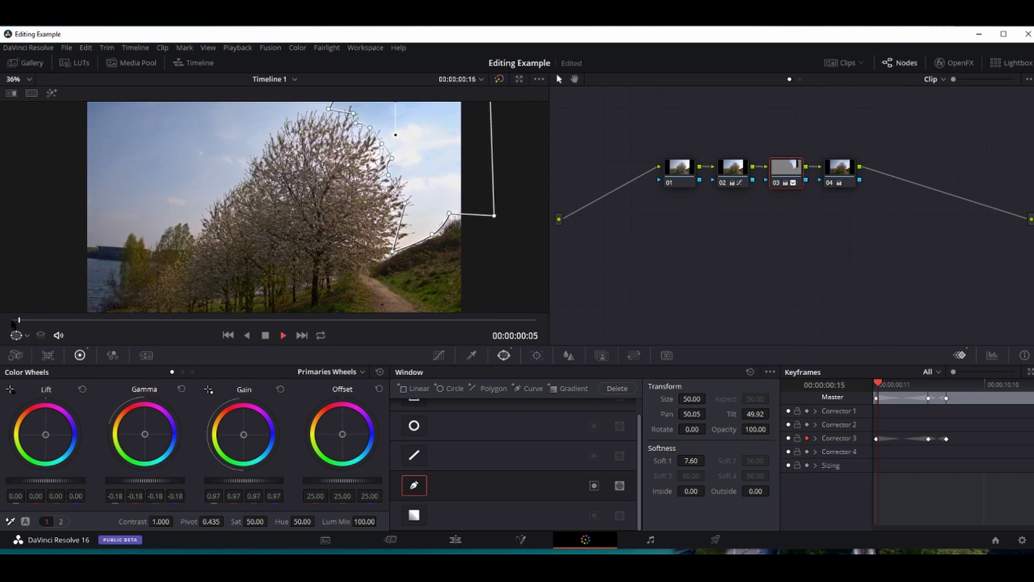
key(space)
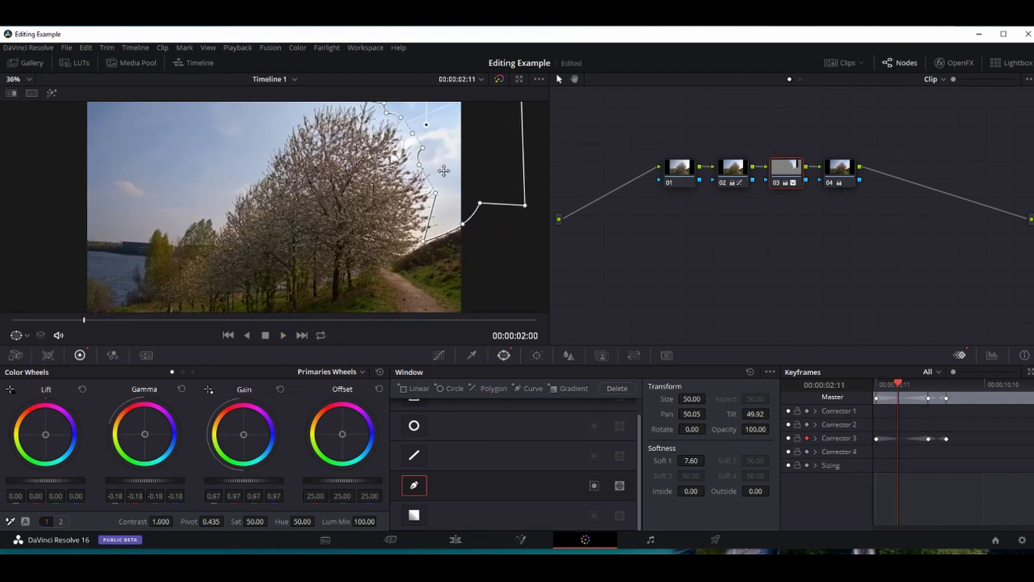
drag(443, 172, 439, 172)
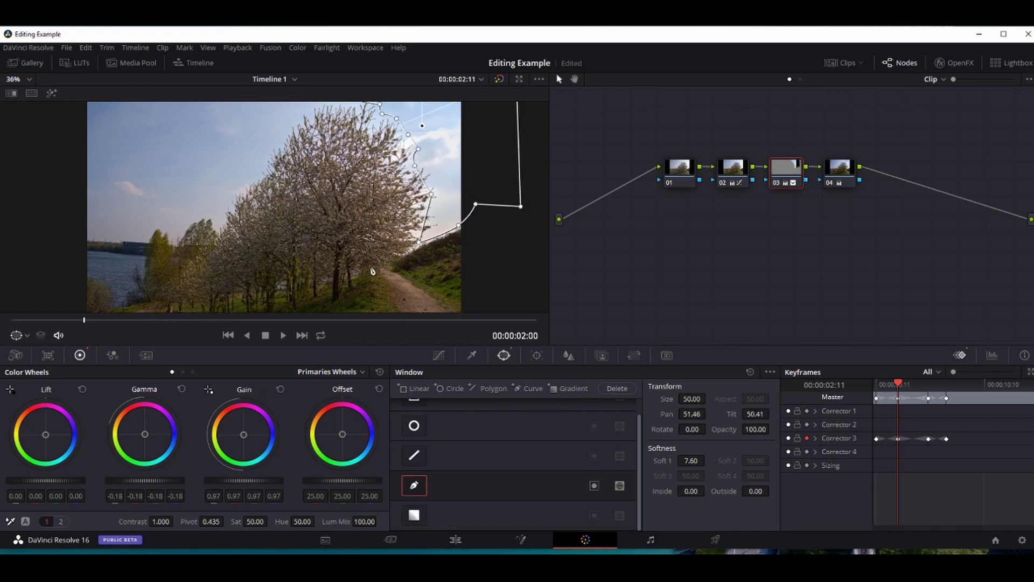
key(space)
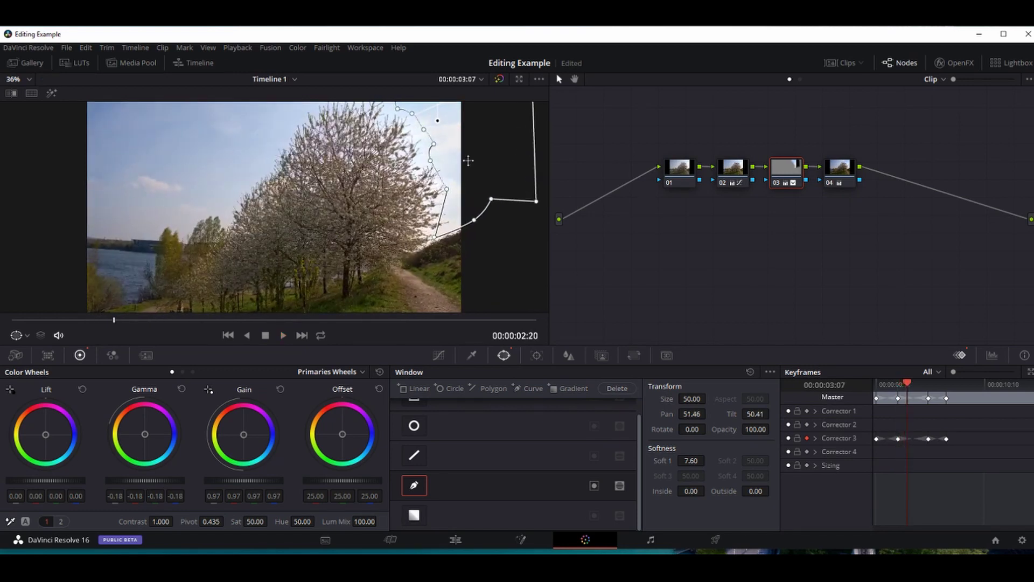
- Realign the sky mask further along the clip, shifting it left and down onto the trees
drag(467, 154, 458, 155)
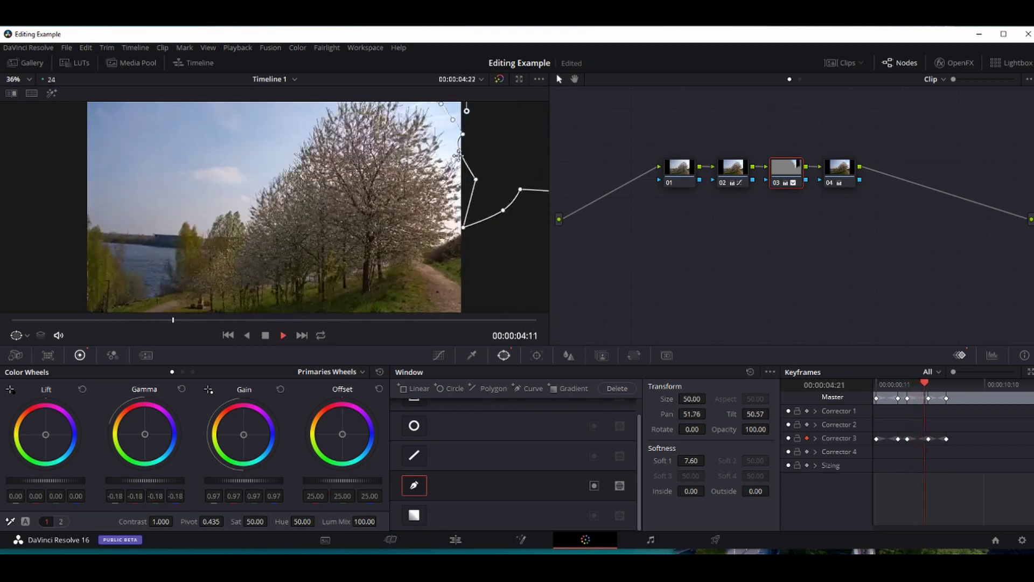
key(space)
drag(458, 155, 449, 158)
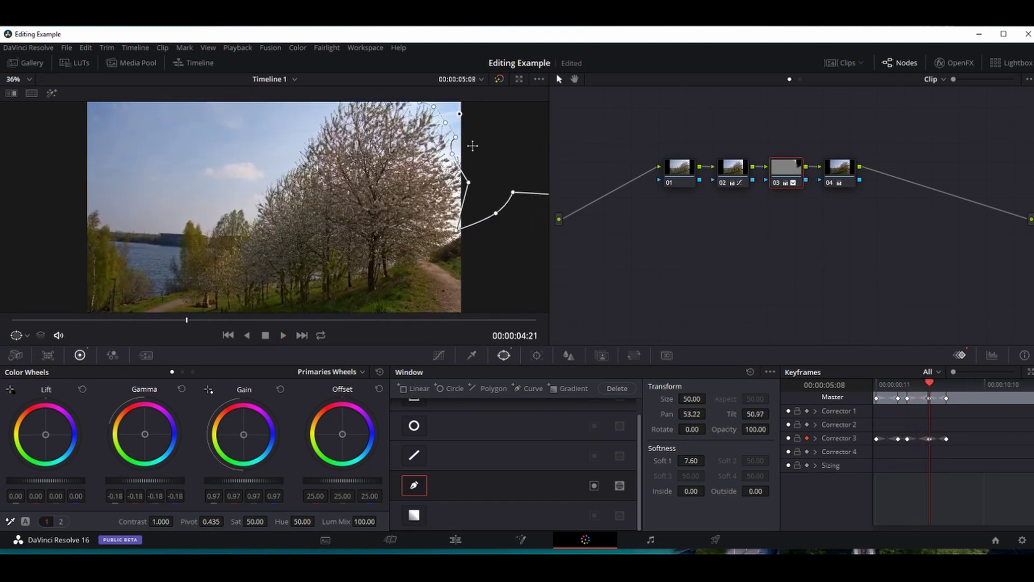
key(space)
key(space)
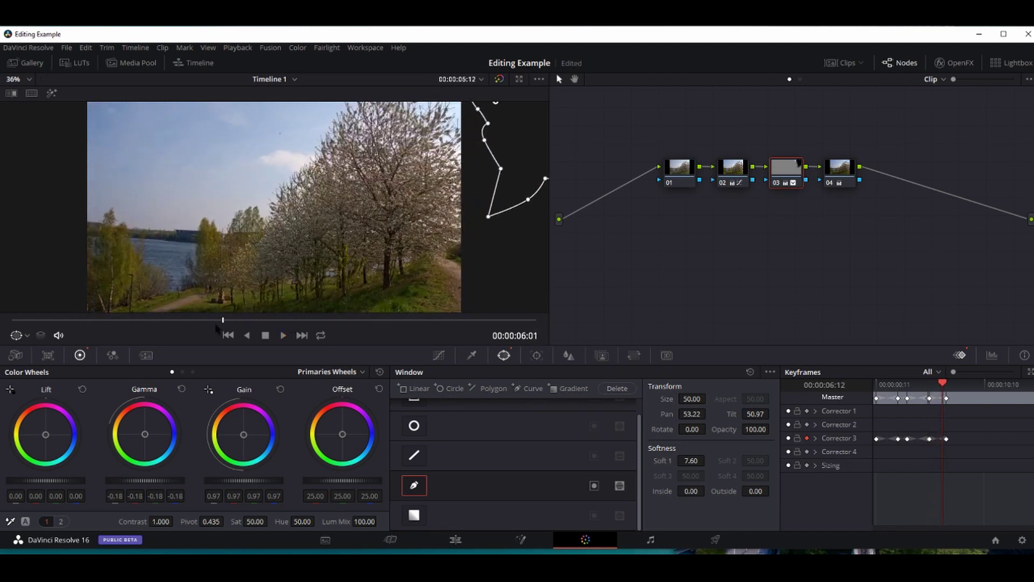
- Correct the sky mask near four seconds, replay from the start to verify, and select node 04
drag(230, 321, 160, 339)
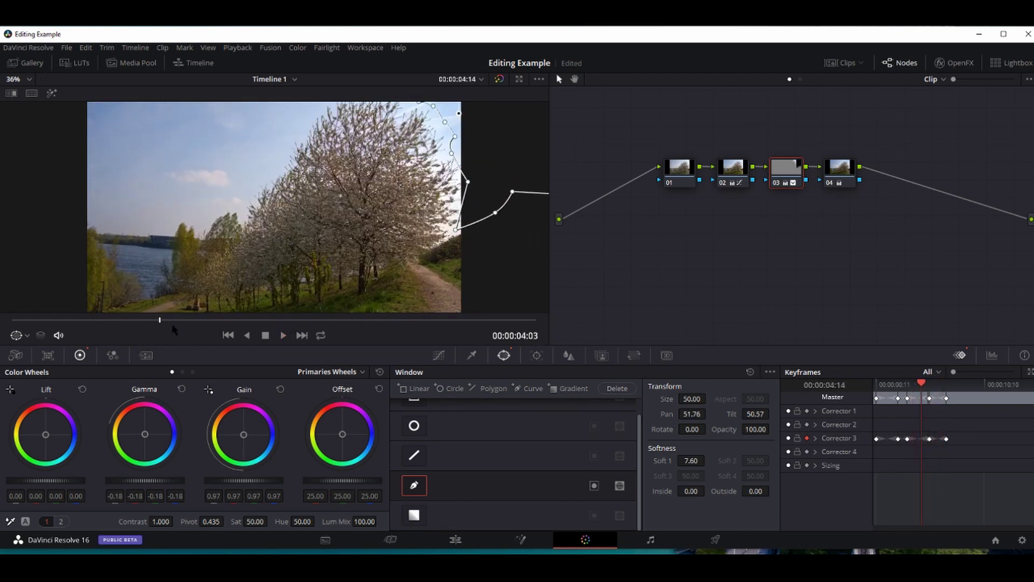
drag(480, 148, 474, 152)
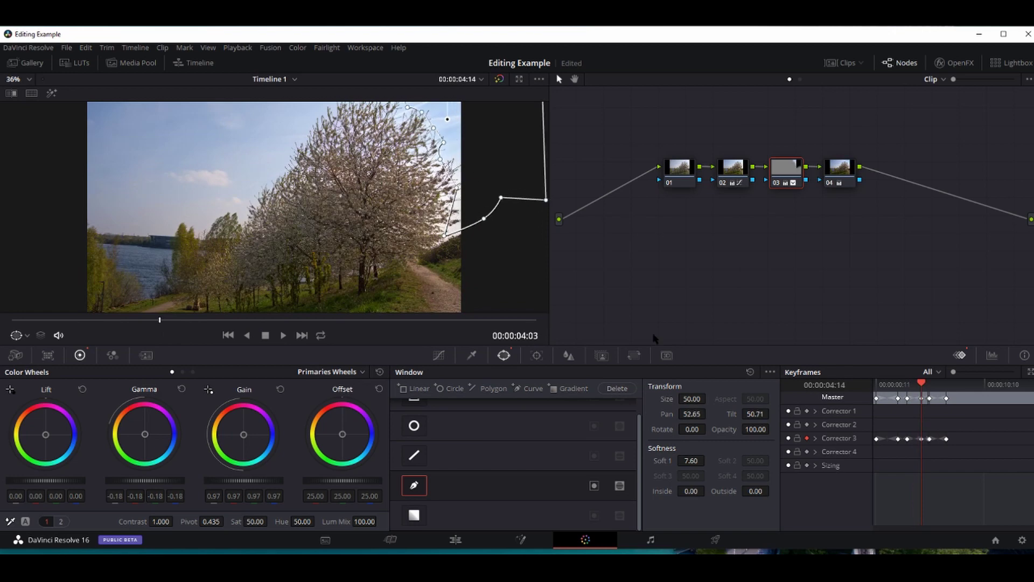
key(space)
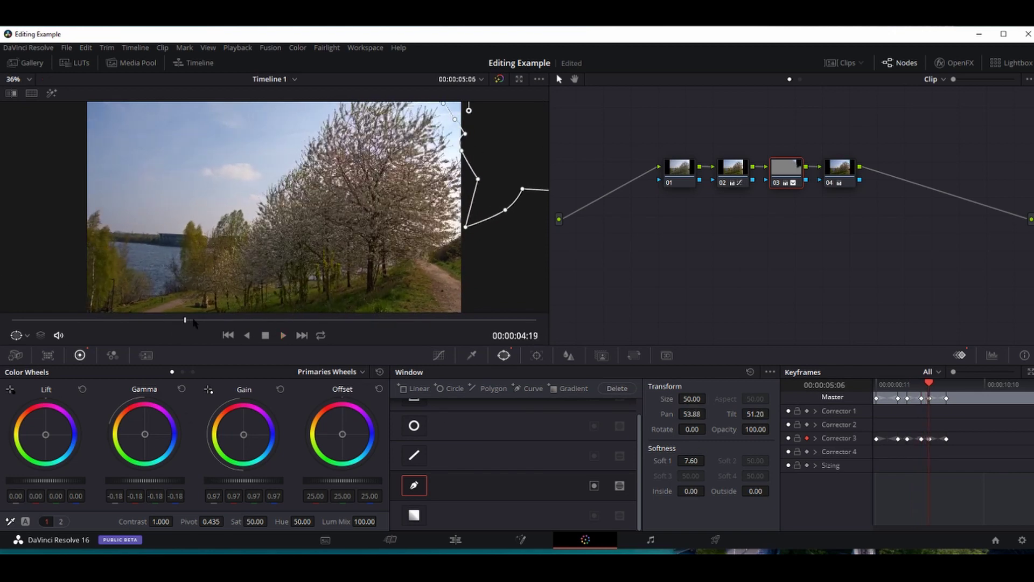
drag(114, 319, 12, 319)
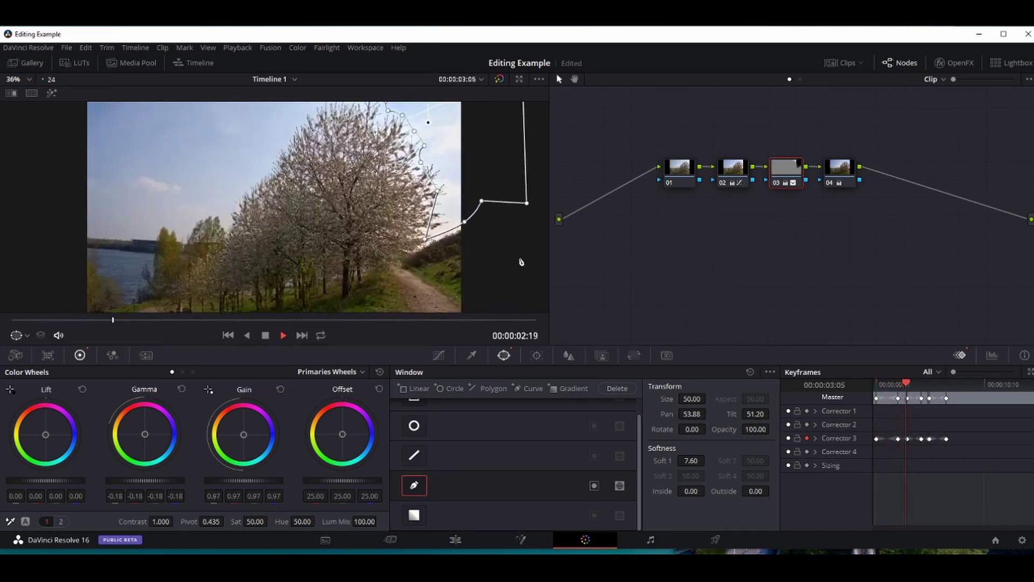
key(space)
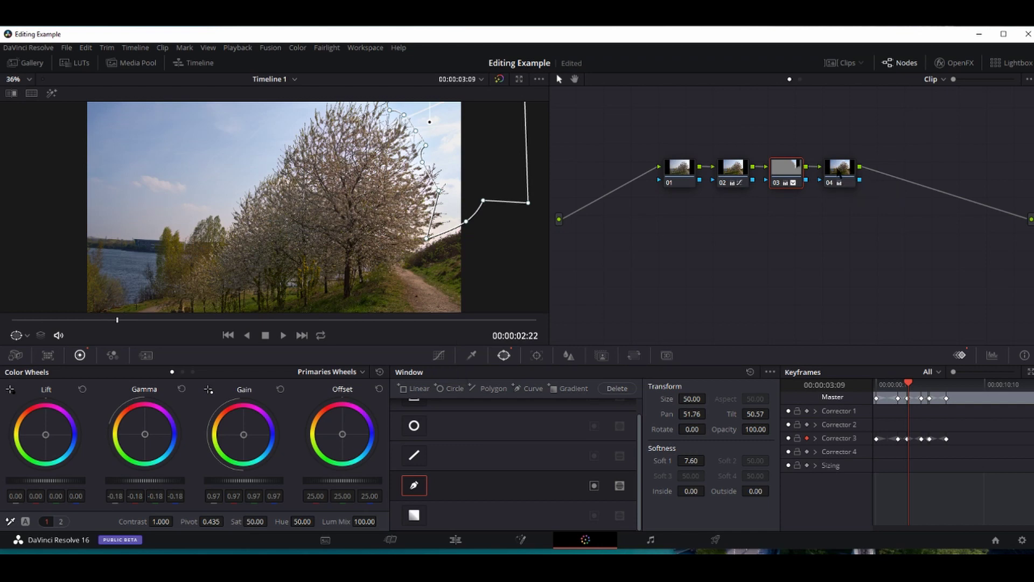
click(841, 172)
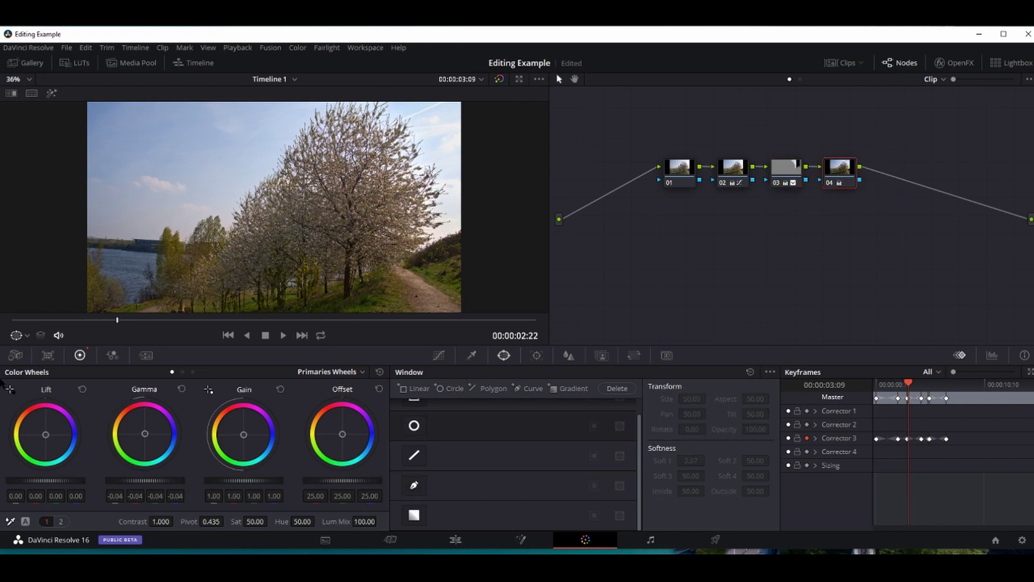
key(space)
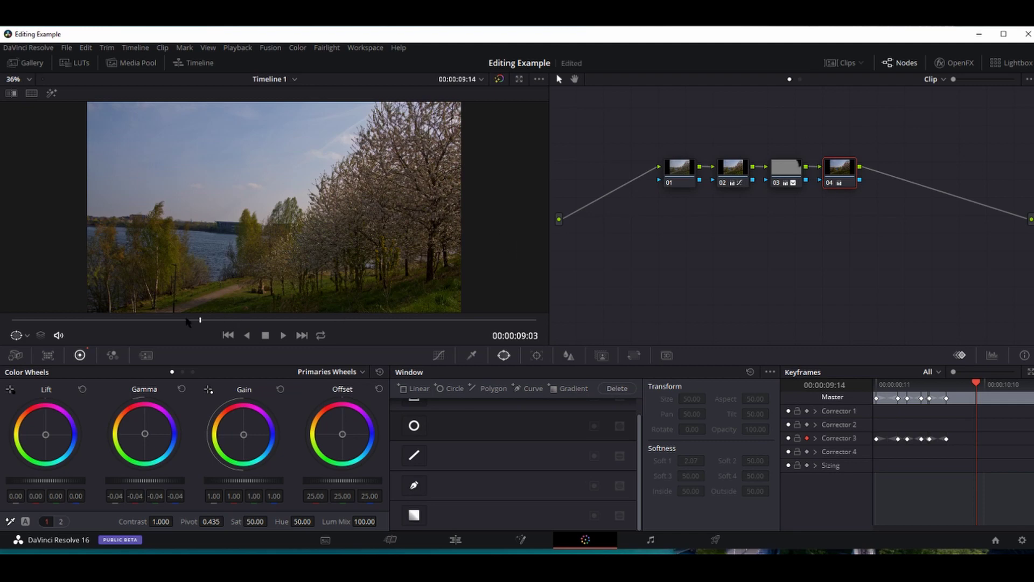
drag(187, 322, 141, 320)
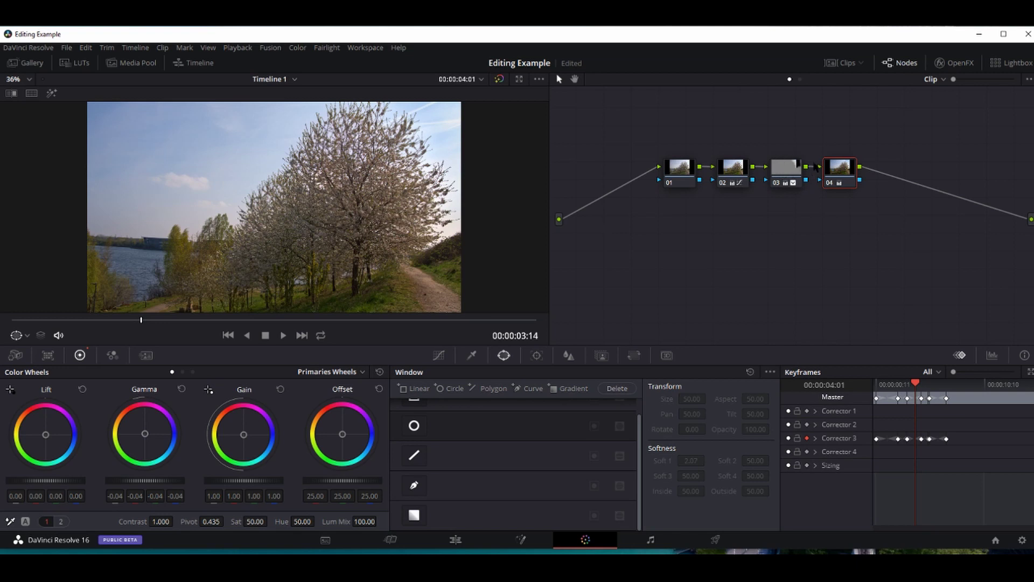
click(786, 172)
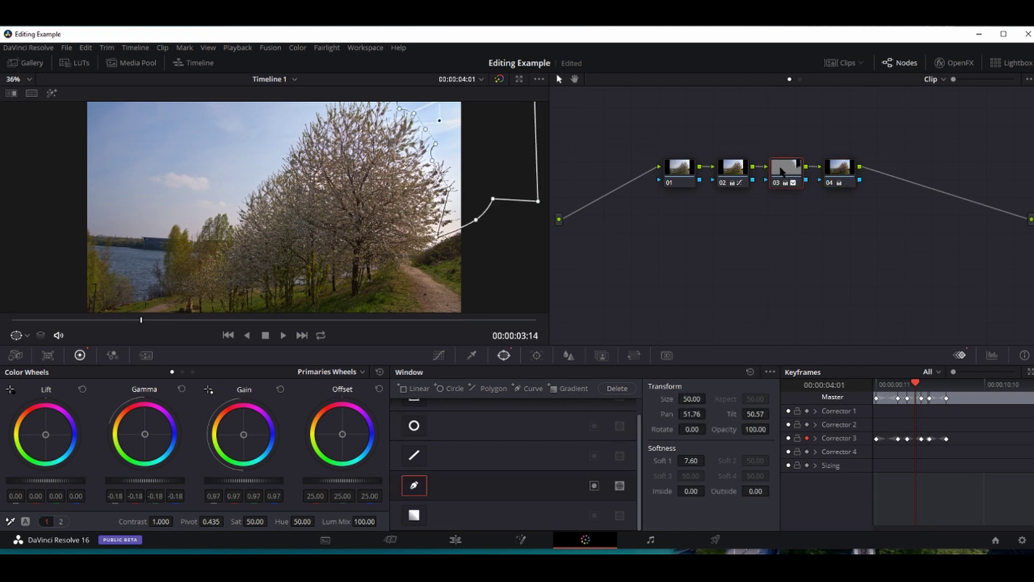
click(834, 177)
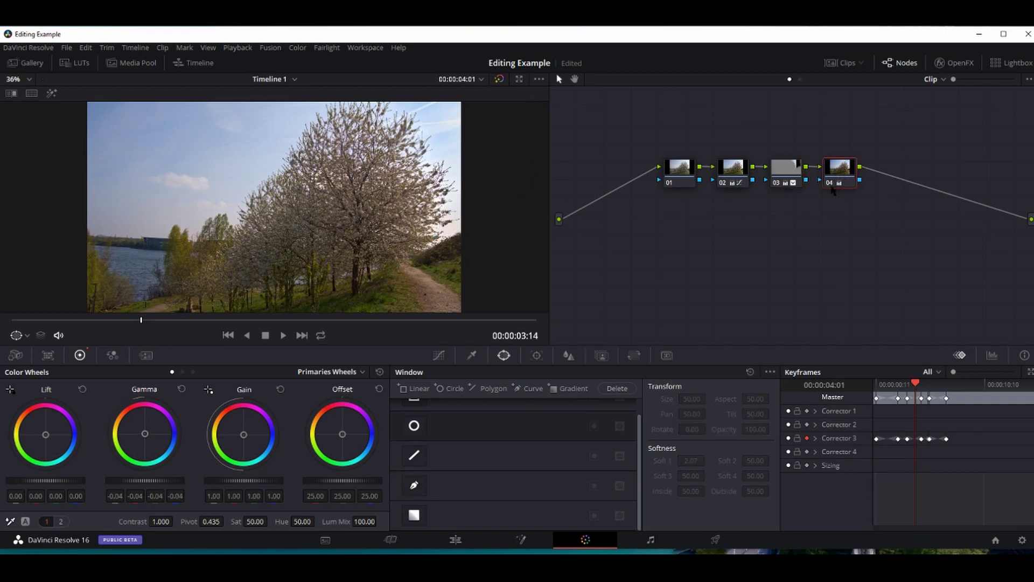
key(ctrl+d)
key(ctrl+d)
key(ctrl+d)
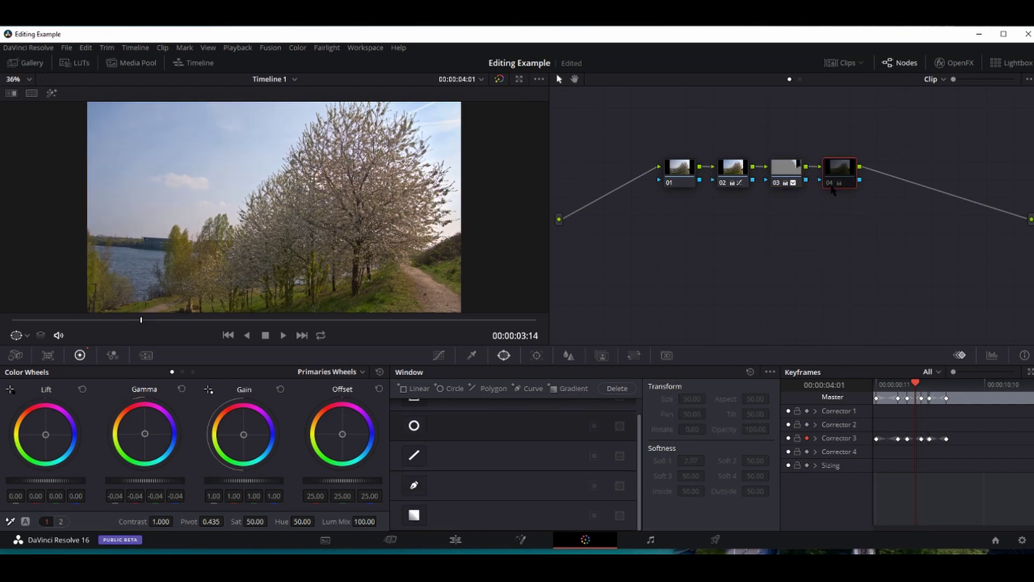
key(ctrl+d)
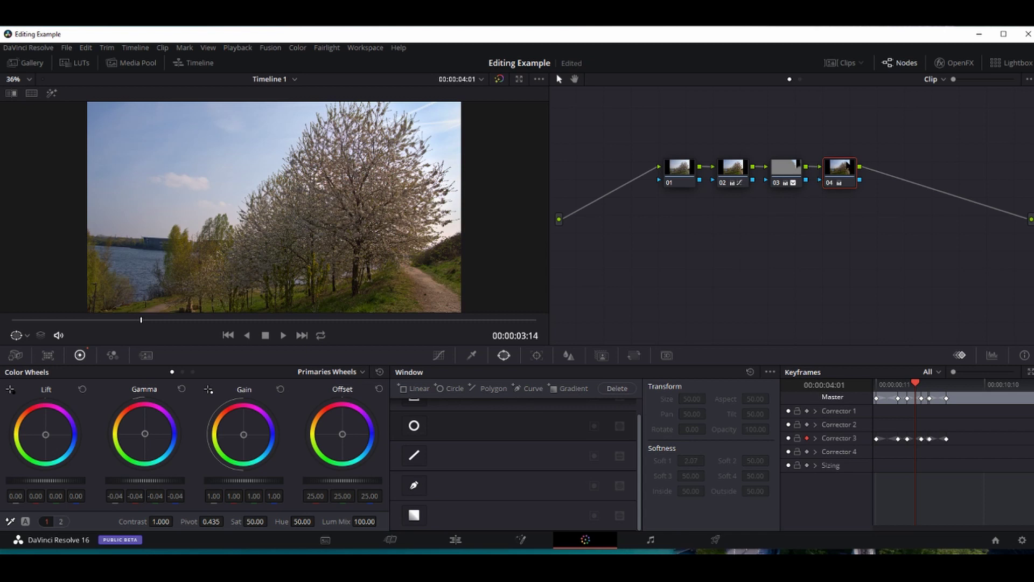
- Add a parallel node (06) from node 04's Add Node menu
right_click(838, 172)
mouse_move(907, 205)
mouse_move(898, 224)
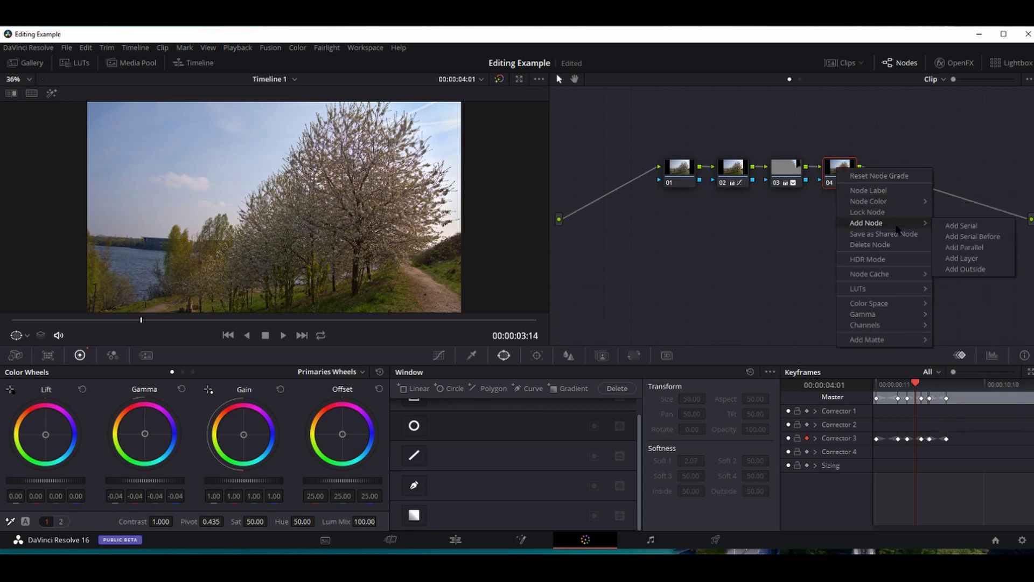
click(965, 247)
- Rearrange nodes 04 and 06 in the graph, then delete the parallel node and its mixer
drag(840, 212, 841, 236)
click(834, 168)
drag(834, 169, 835, 141)
drag(848, 236, 845, 214)
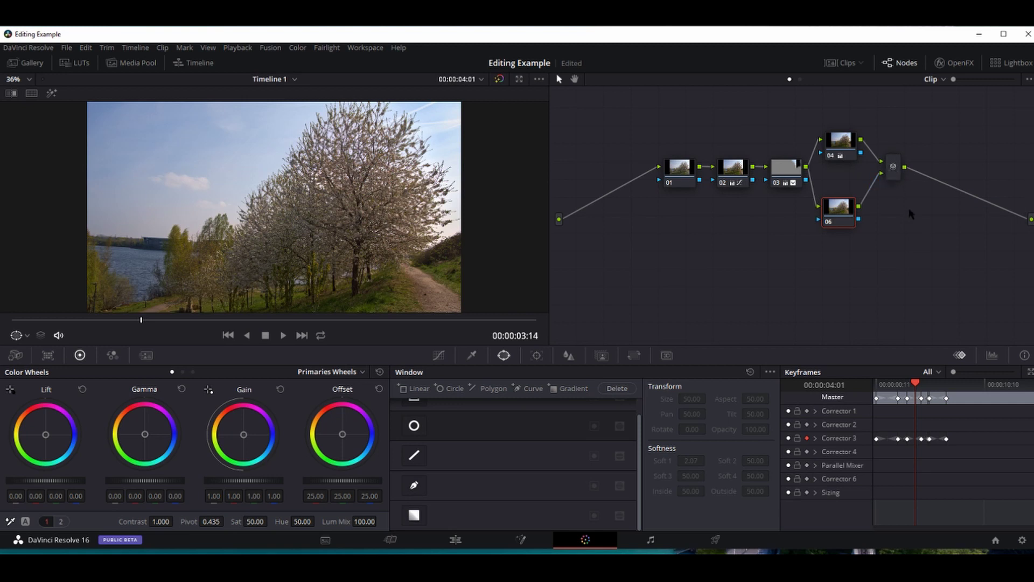
drag(846, 150, 847, 177)
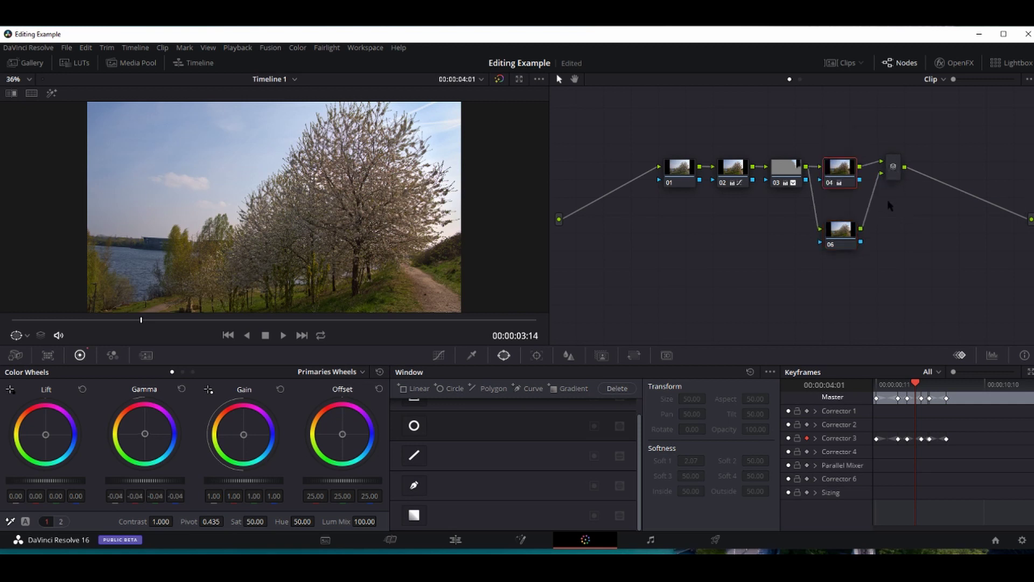
key(Delete)
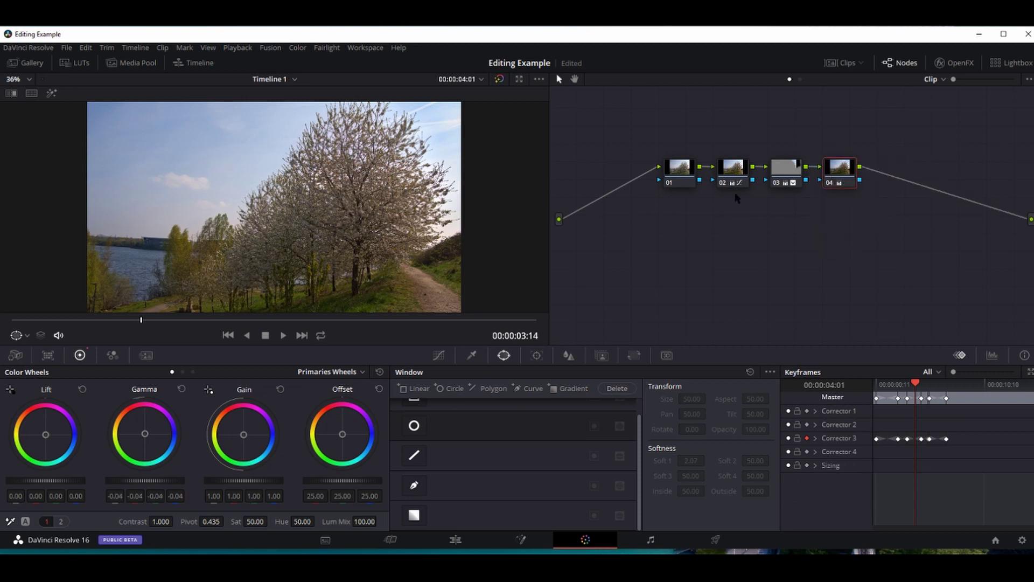
- After checking node 03's sky mask, add serial node 05 after node 04 and shift it right
click(780, 160)
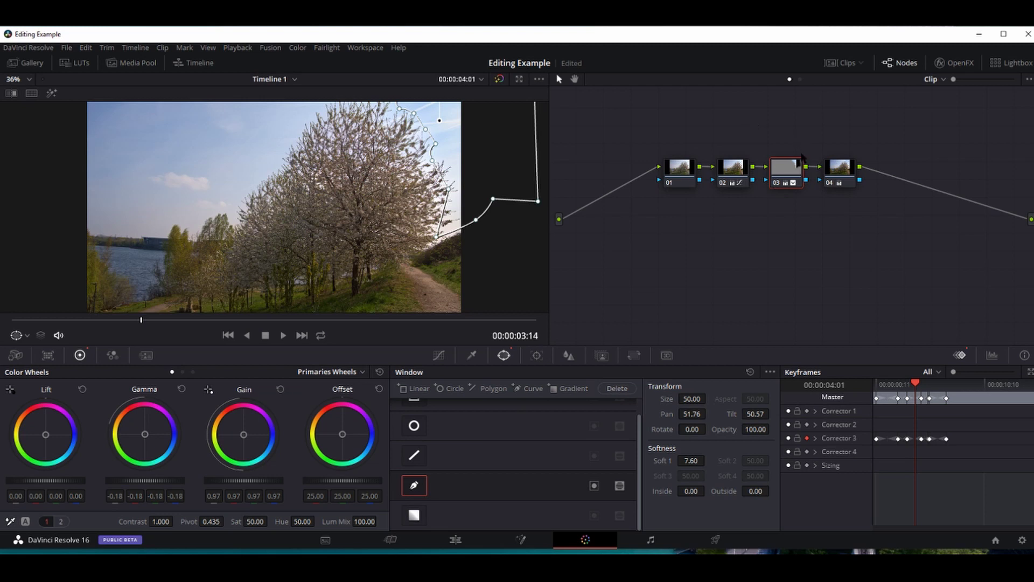
click(843, 170)
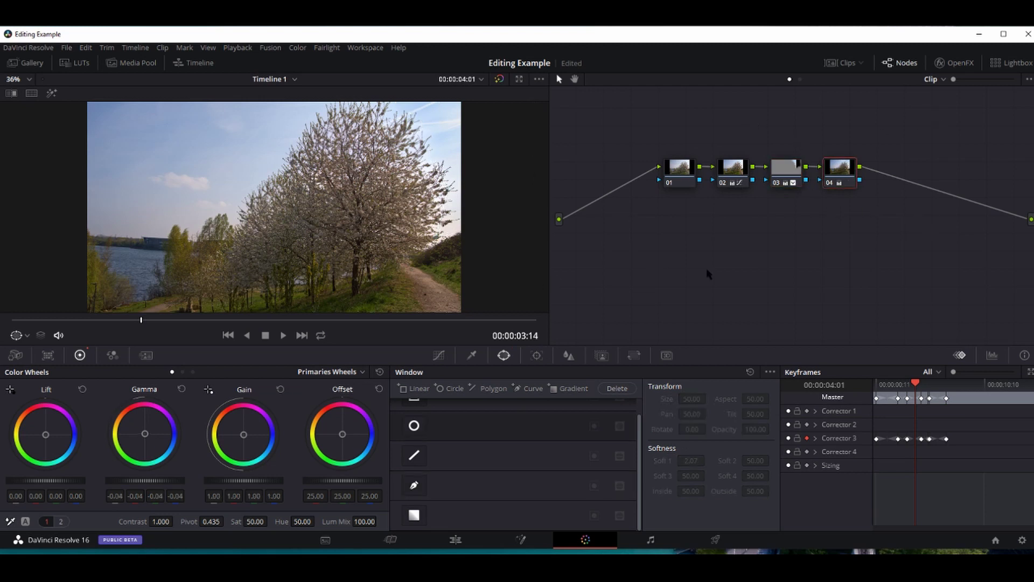
right_click(841, 171)
mouse_move(889, 222)
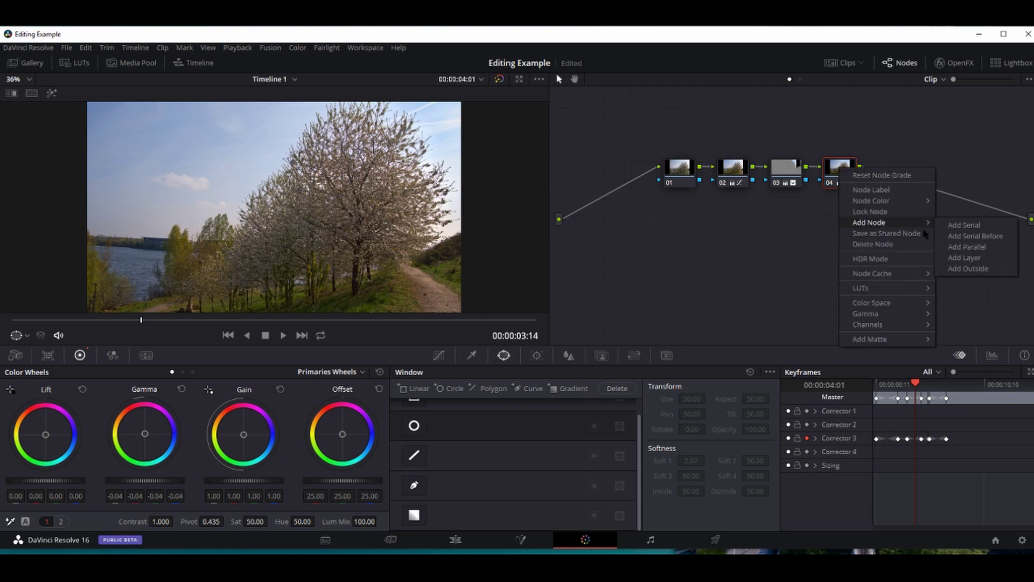
click(956, 225)
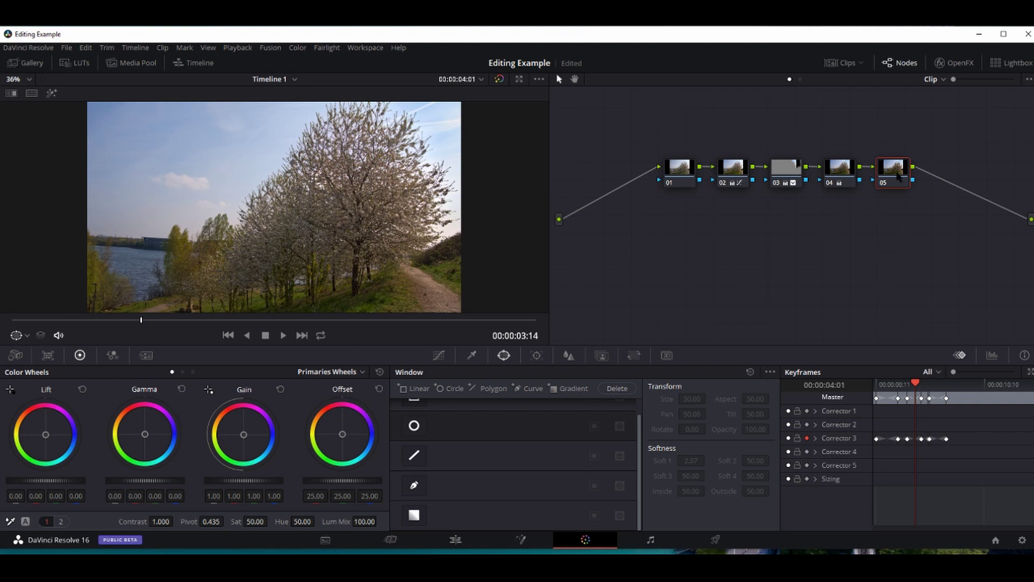
drag(898, 168, 912, 169)
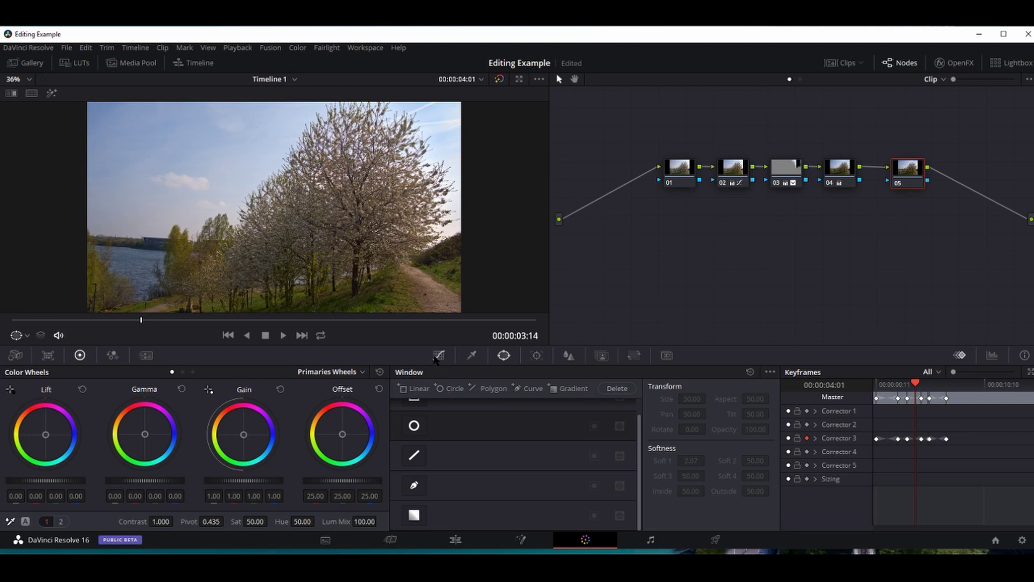
- In Curves, unlink Y/R/G, drag the blue curve's top point down, review playback, and go to the Edit page
click(439, 355)
click(748, 390)
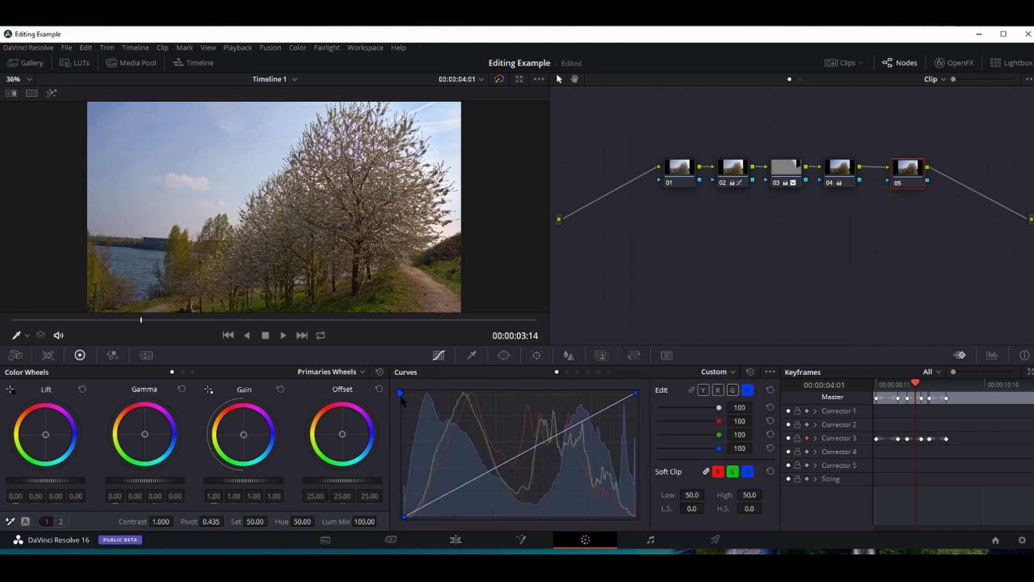
drag(400, 393, 399, 405)
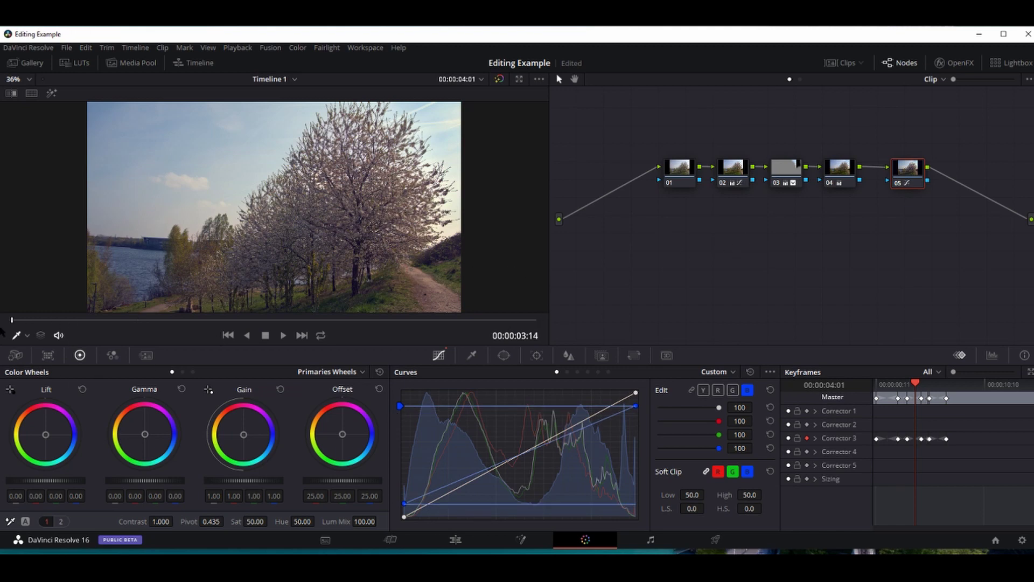
key(space)
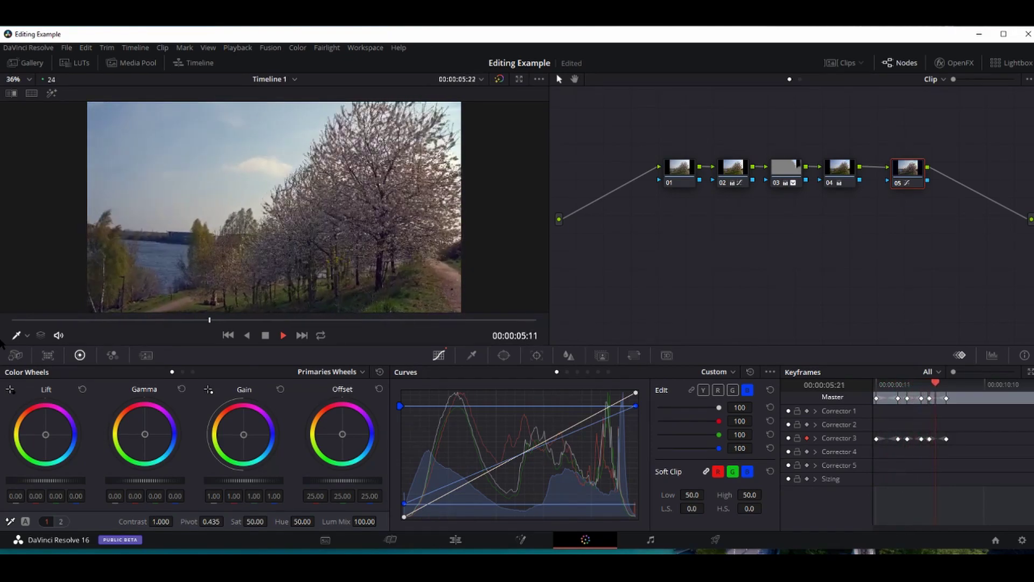
key(space)
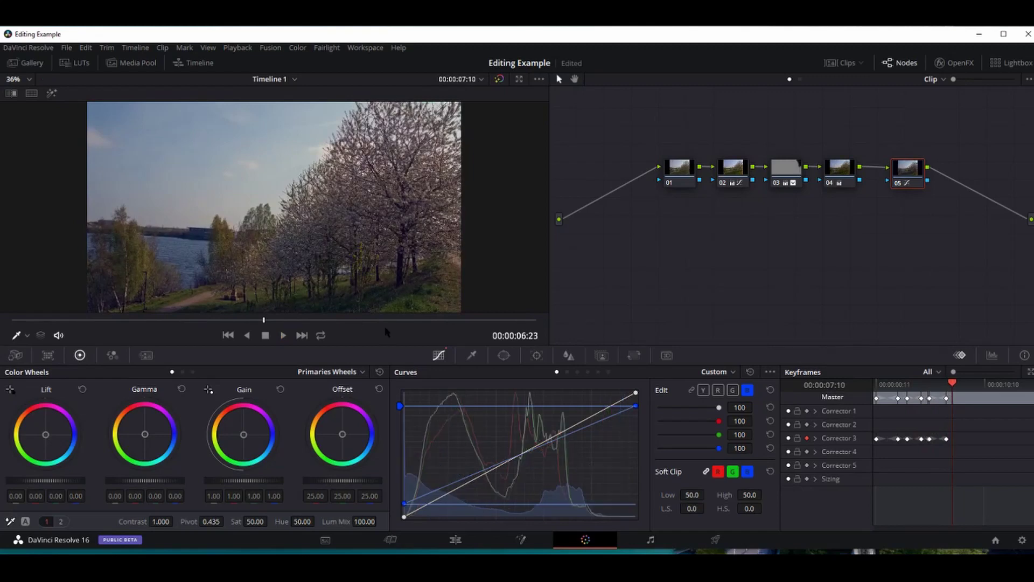
click(455, 540)
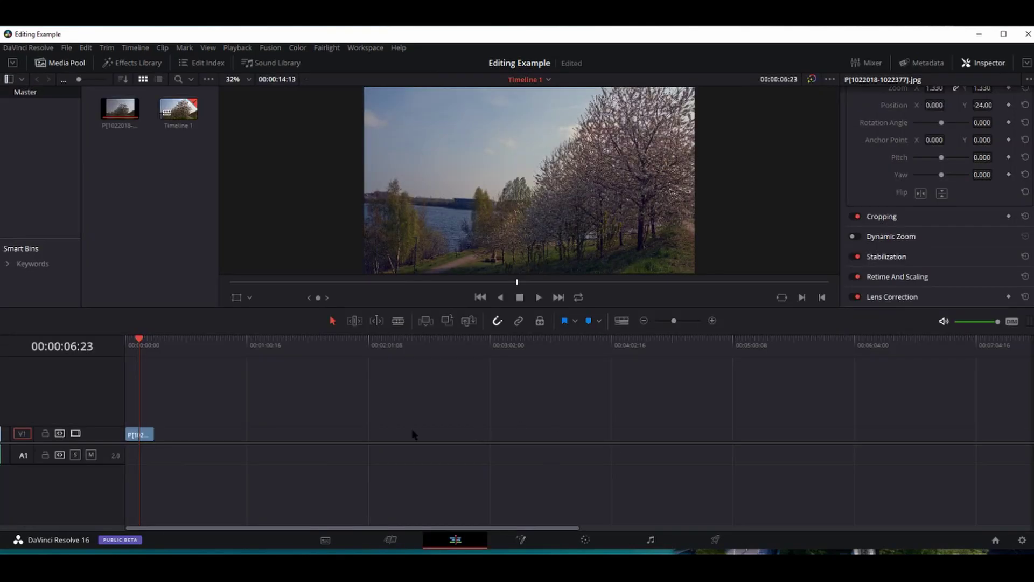
- Play the V1 clip from the start of the Editing Example timeline, then zoom the timeline in
click(140, 435)
key(Home)
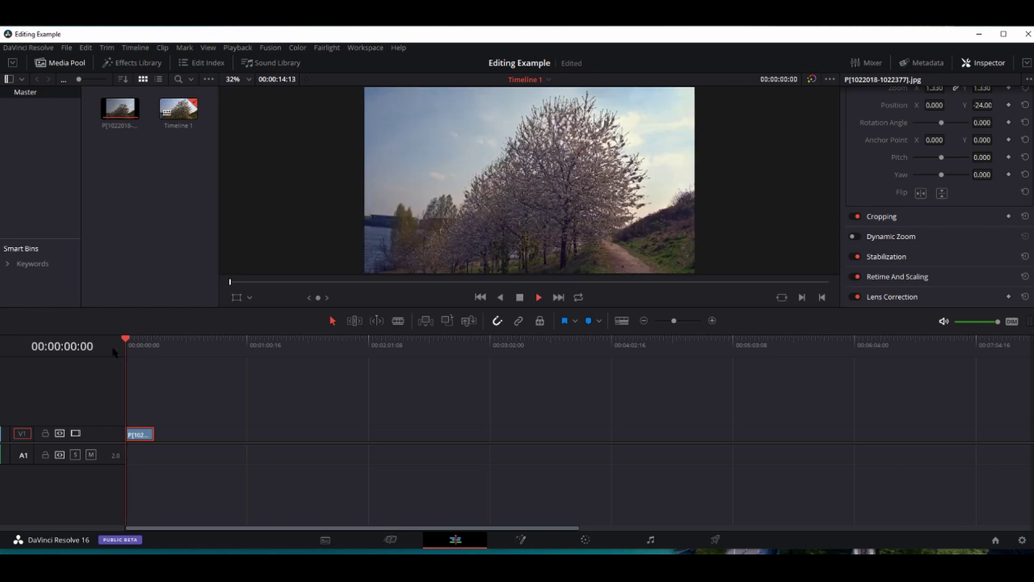
key(space)
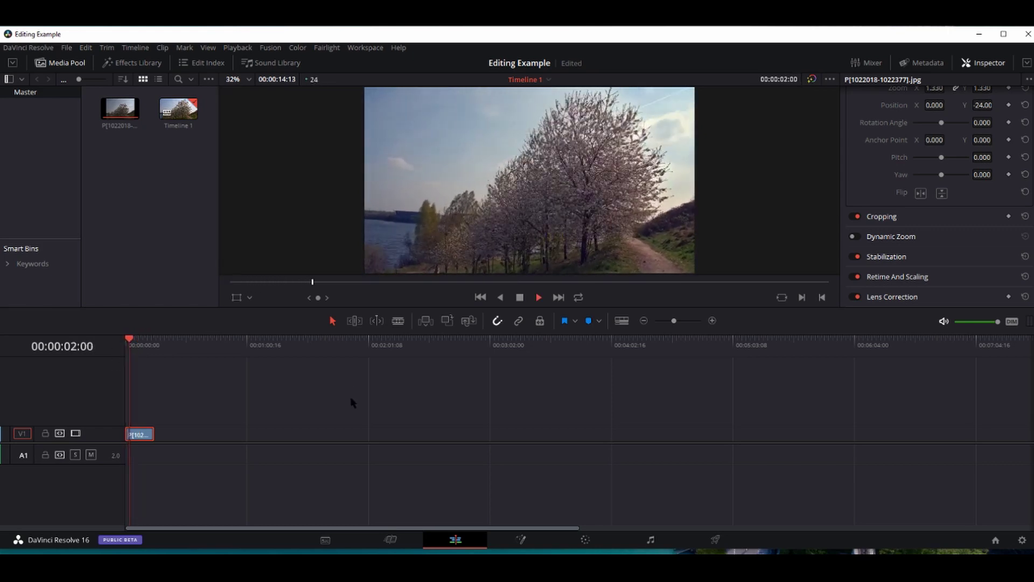
key(space)
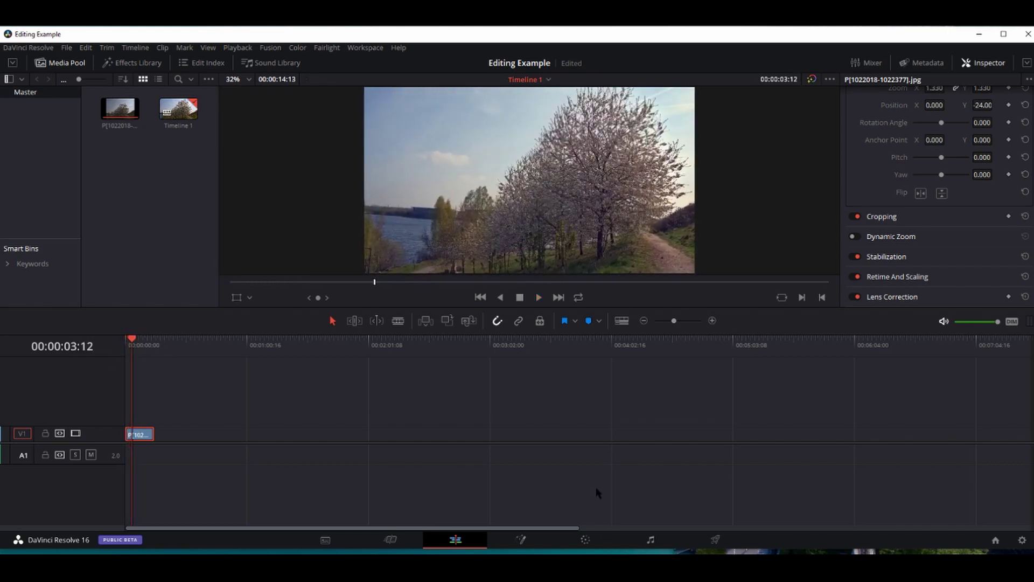
mouse_move(680, 322)
mouse_down()
mouse_move(692, 321)
mouse_move(683, 321)
mouse_up()
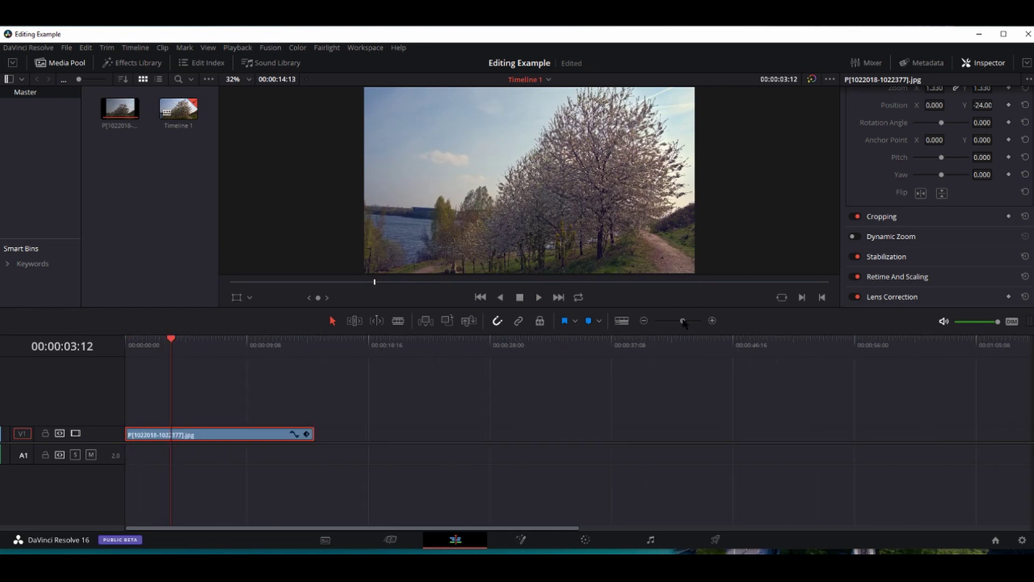
- Turn on Retime Controls and Retime Curve for the timeline clip
right_click(203, 437)
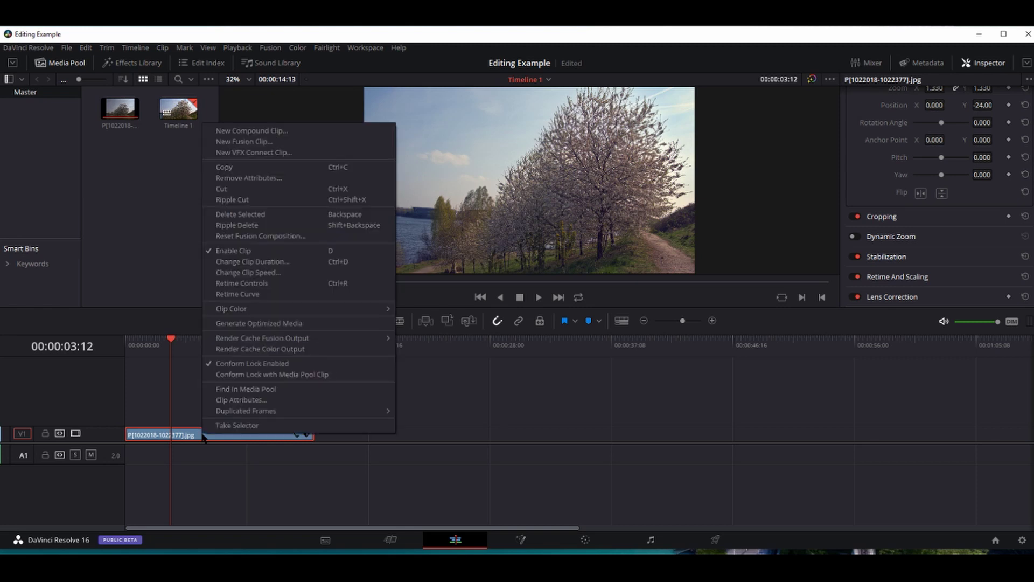
click(237, 285)
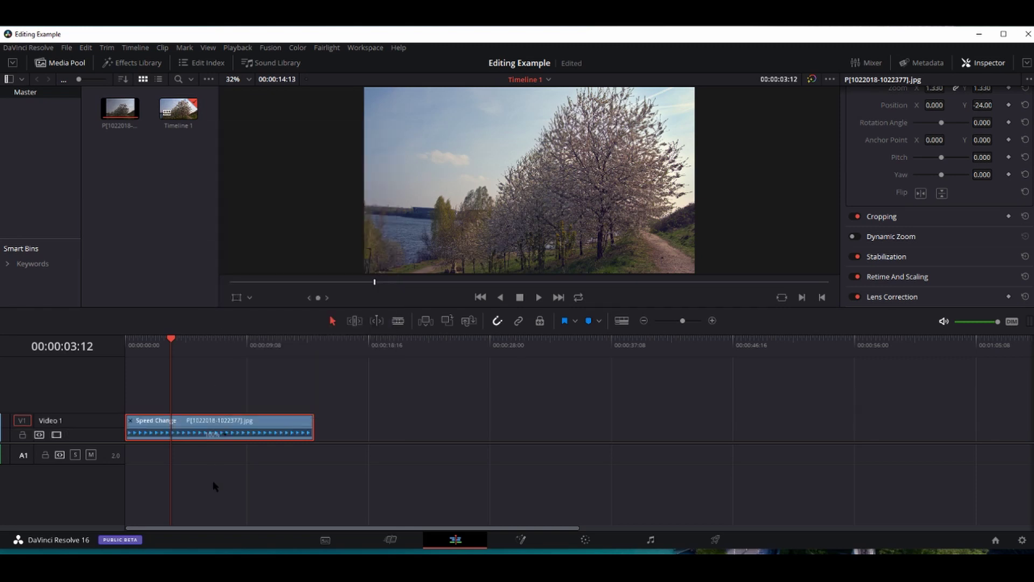
right_click(230, 431)
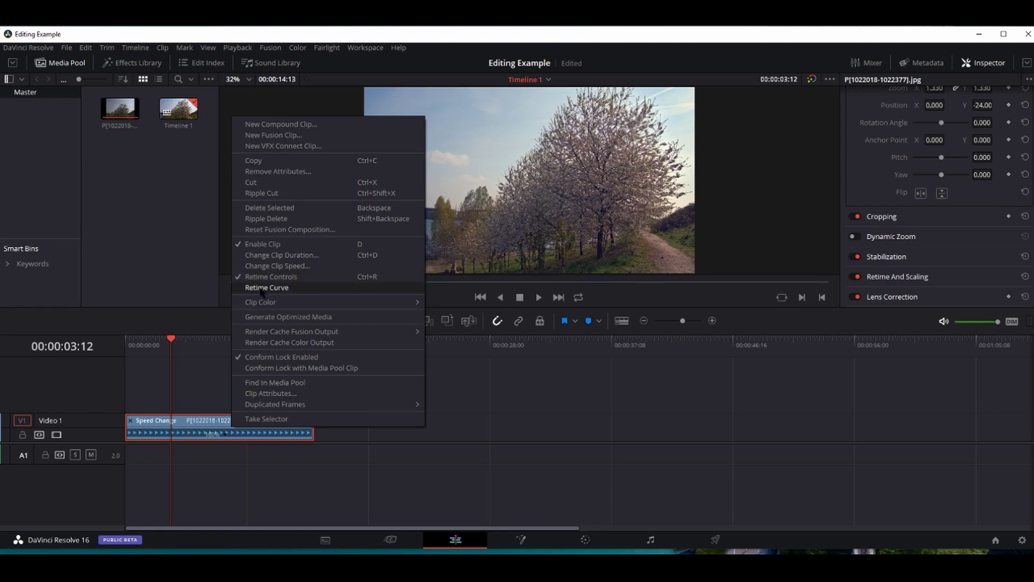
click(261, 289)
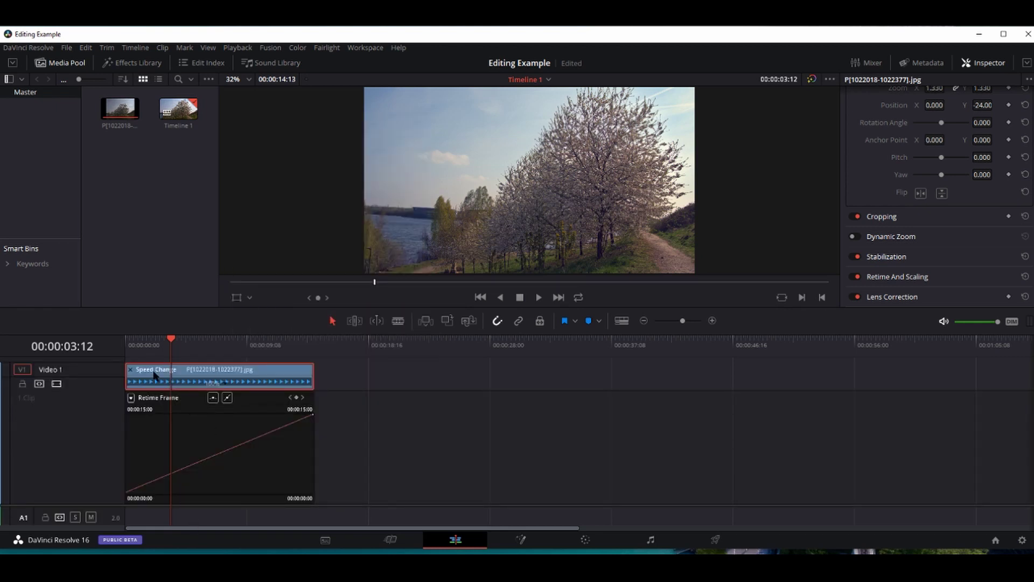
- Change the clip speed to 200%, play it from the start, and hide the retime curve
right_click(225, 387)
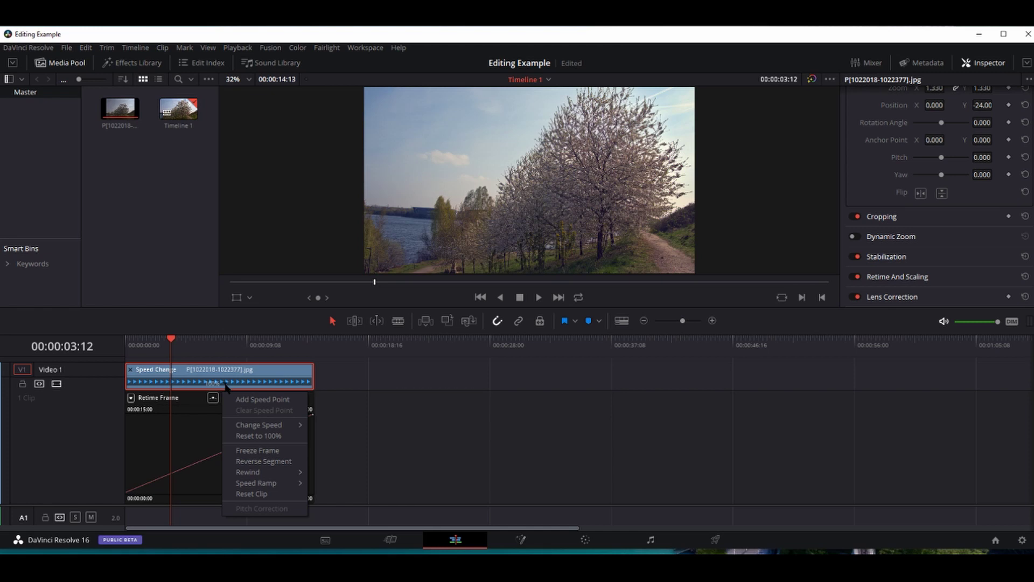
mouse_move(299, 431)
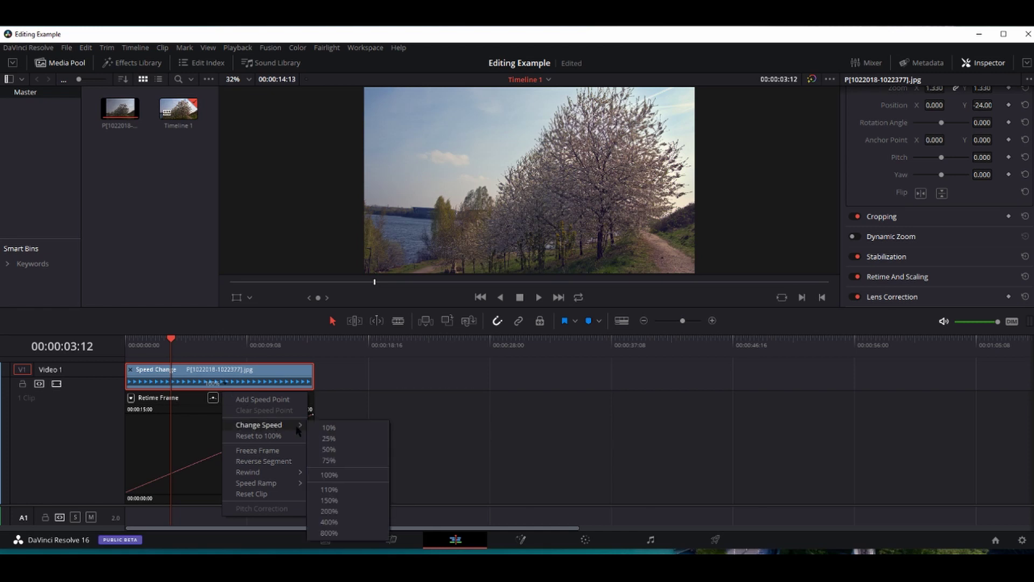
click(339, 511)
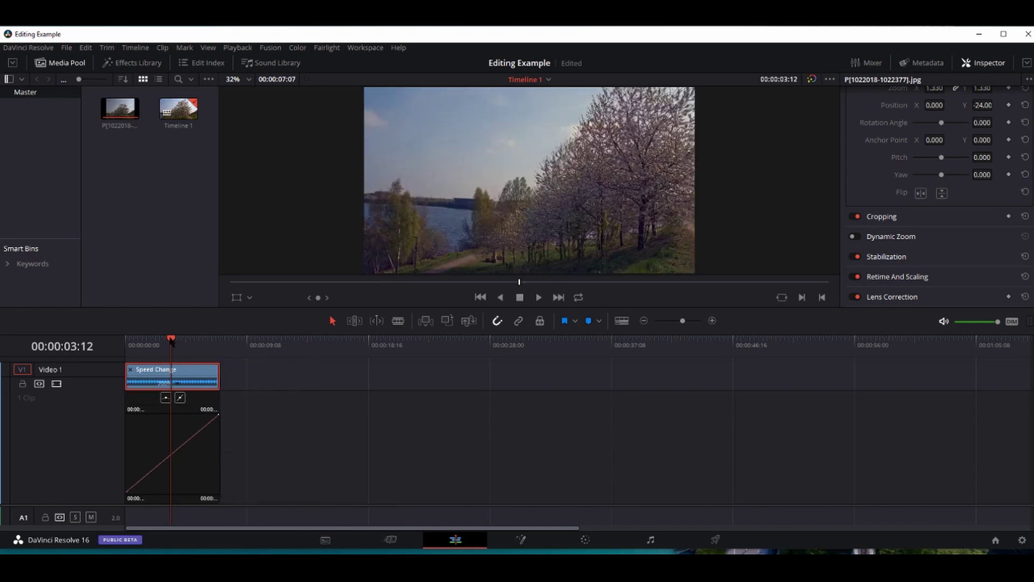
key(Home)
key(space)
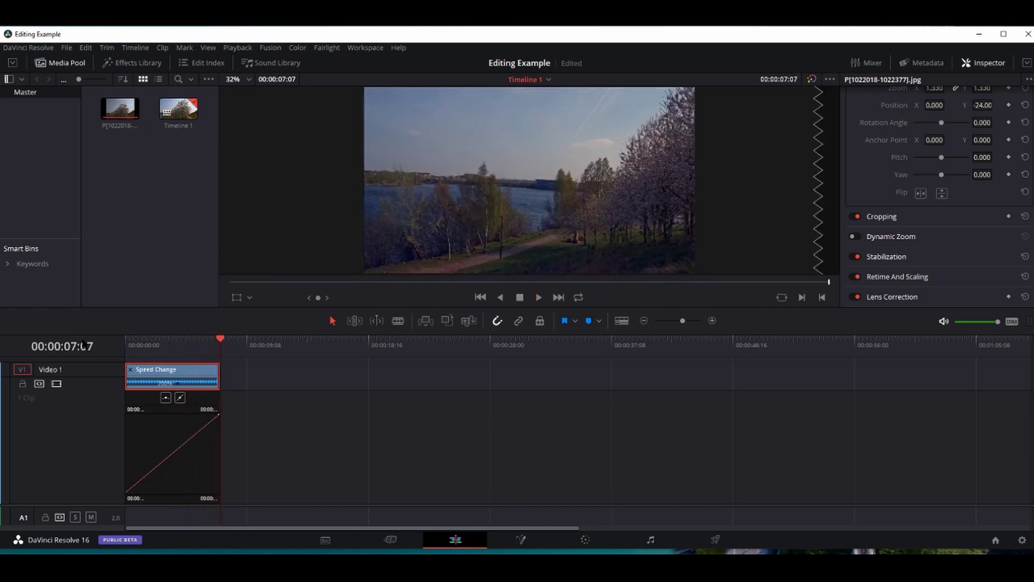
right_click(130, 370)
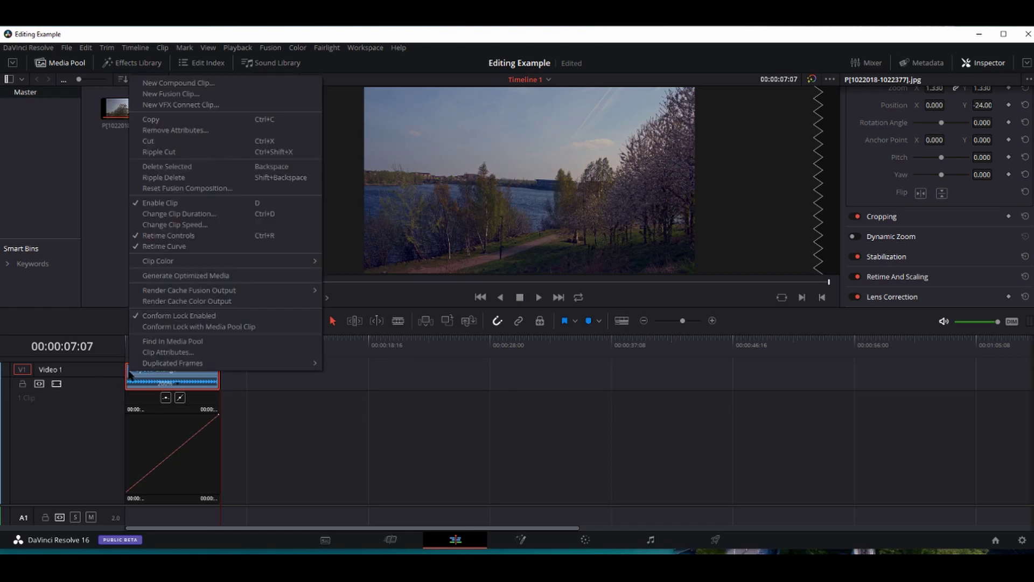
click(163, 246)
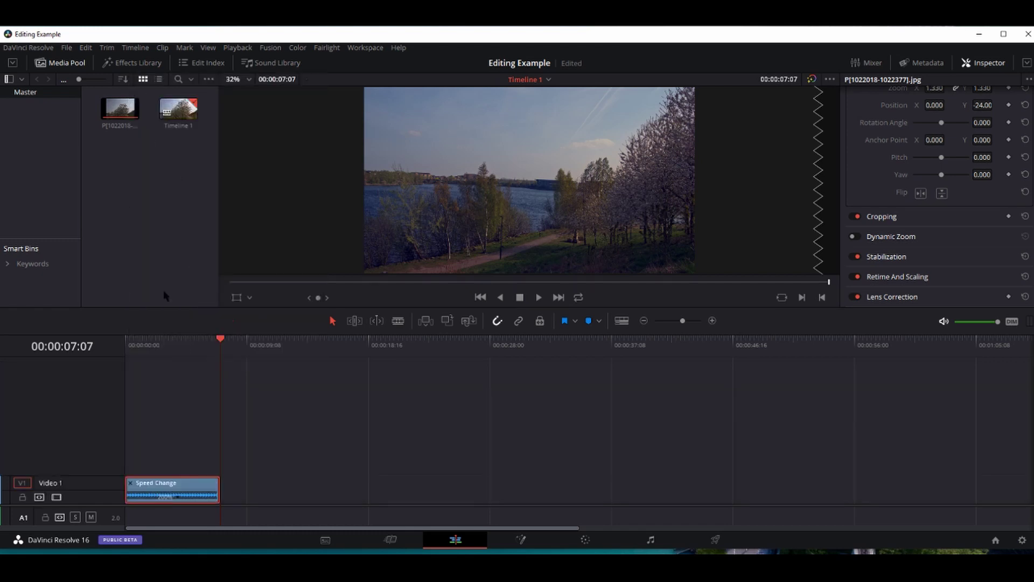
- Turn off Retime Controls, return the playhead to 00:00:00:00, and select the source clip in the Media Pool
right_click(200, 499)
click(238, 353)
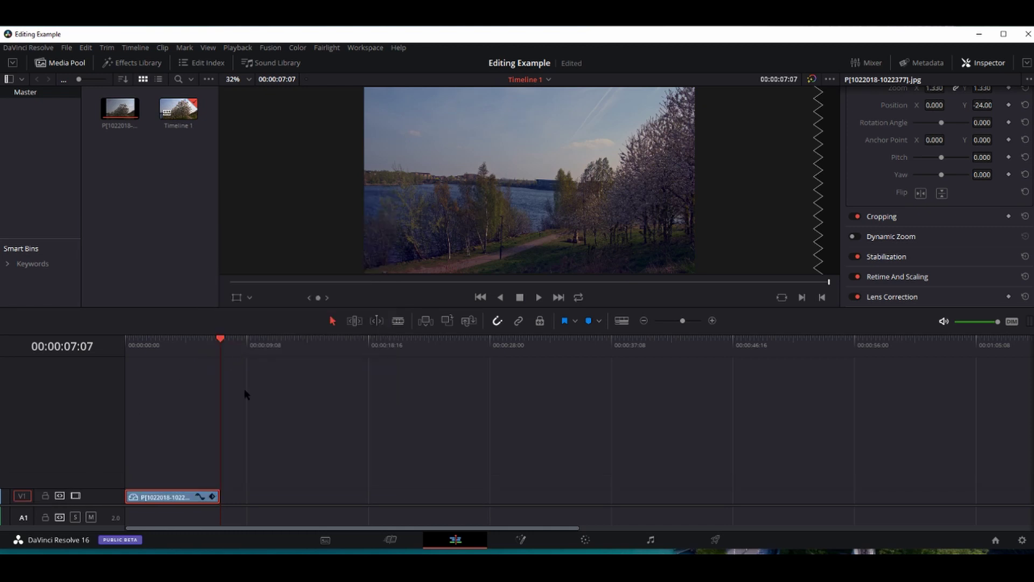
drag(218, 338, 109, 350)
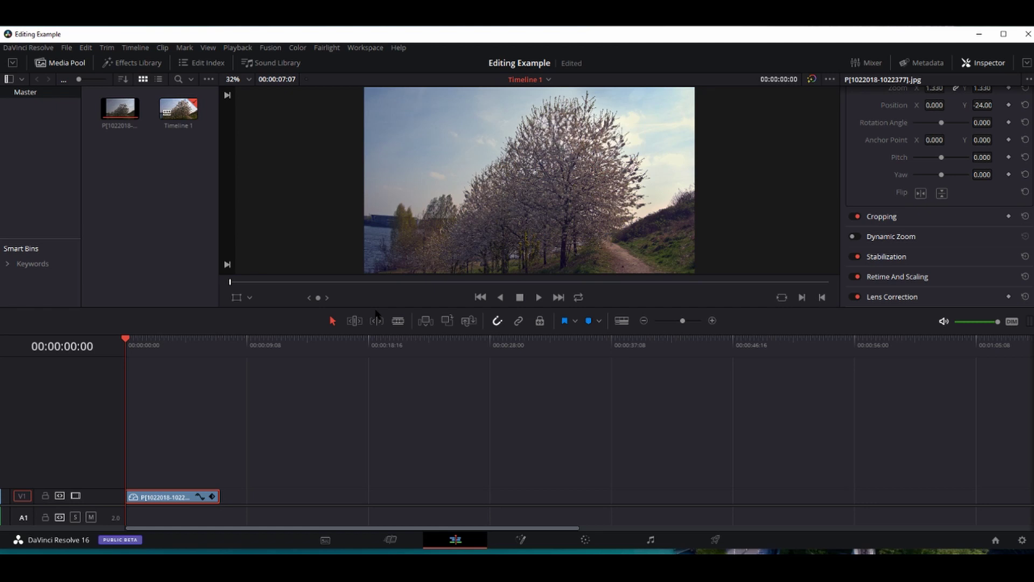
click(108, 113)
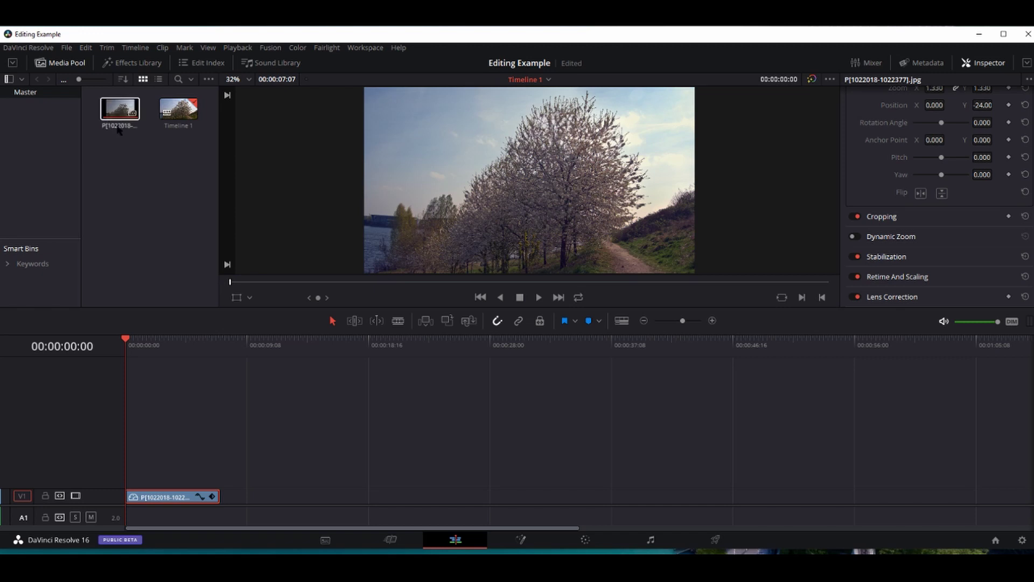